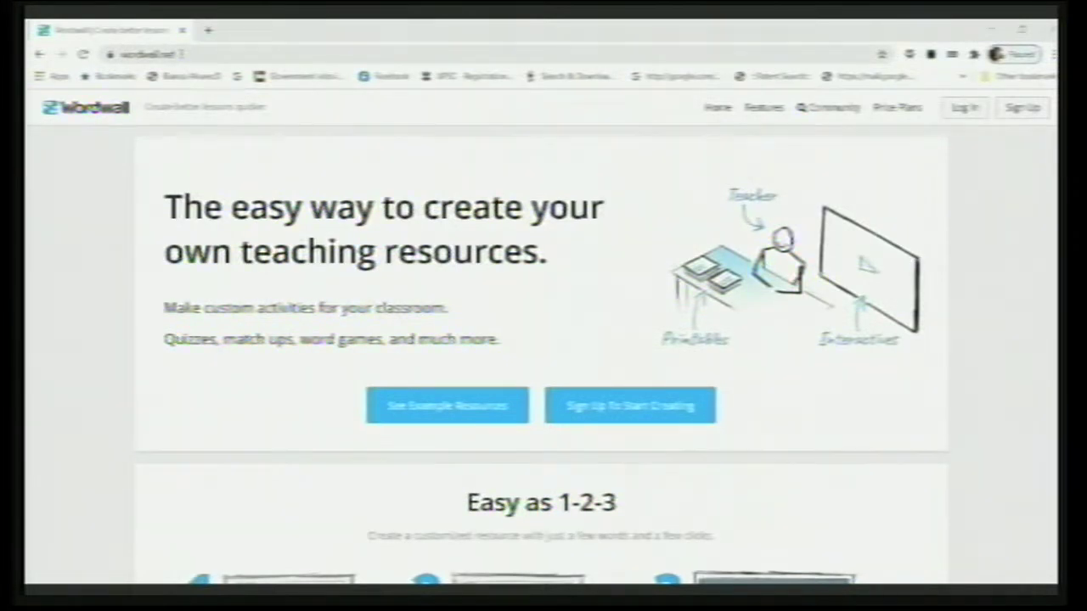
Log in to Wordwall with the Google account and go back to the site's home page
click(180, 53)
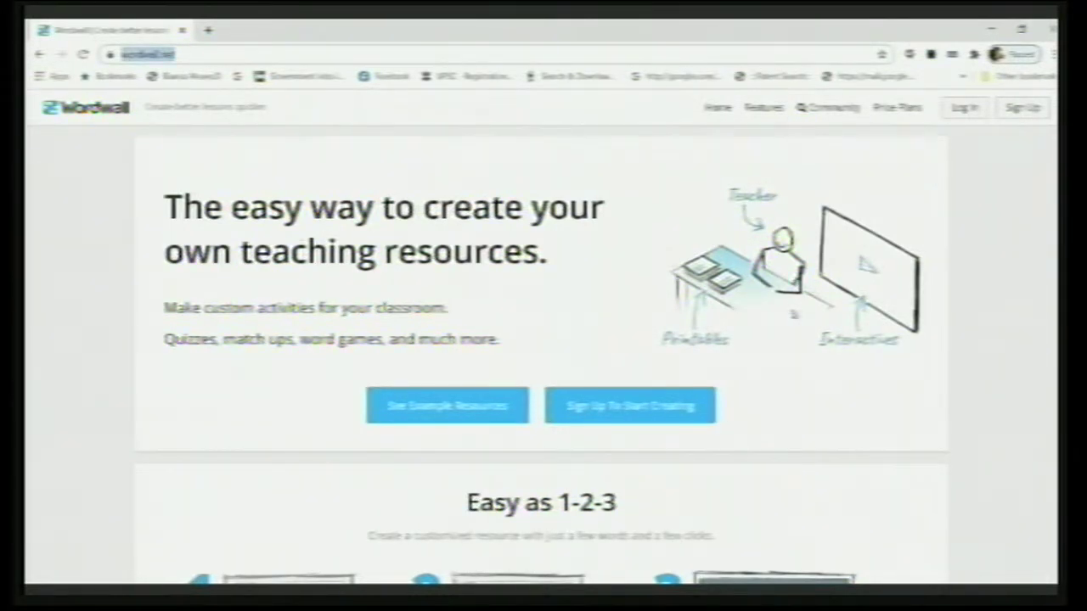
click(961, 110)
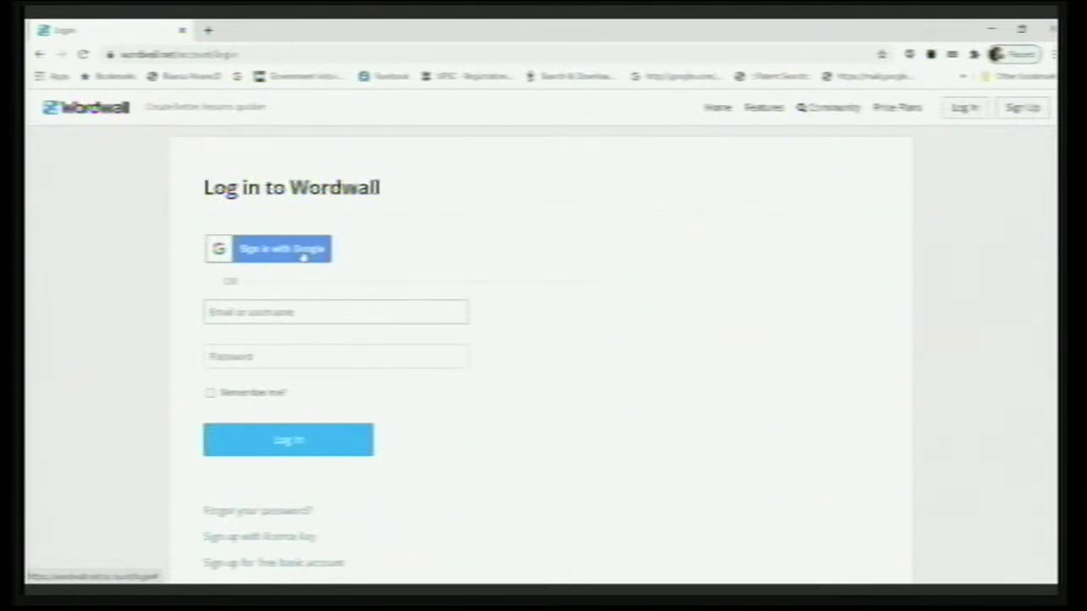
click(303, 254)
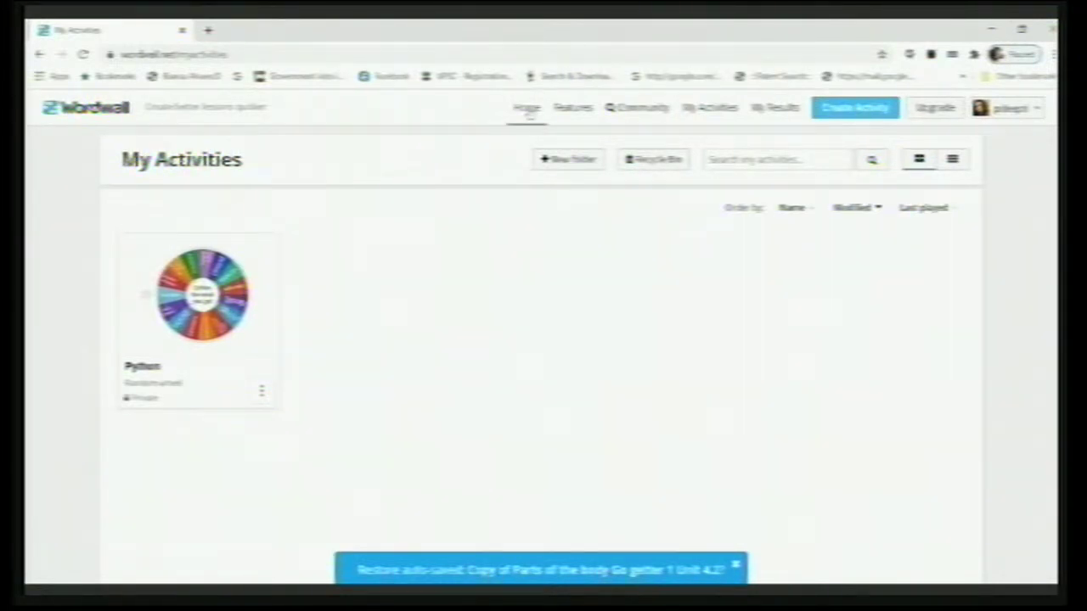
click(527, 110)
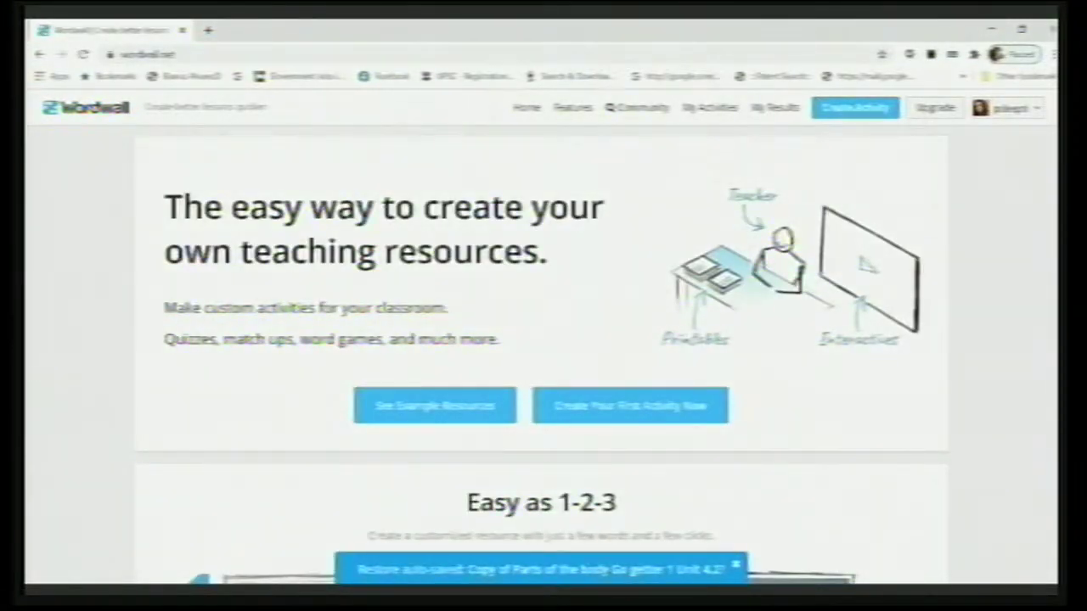
Load more community example activities and open the random cards activity "48/49 Y as e and i"
scroll(542, 340, down, 1)
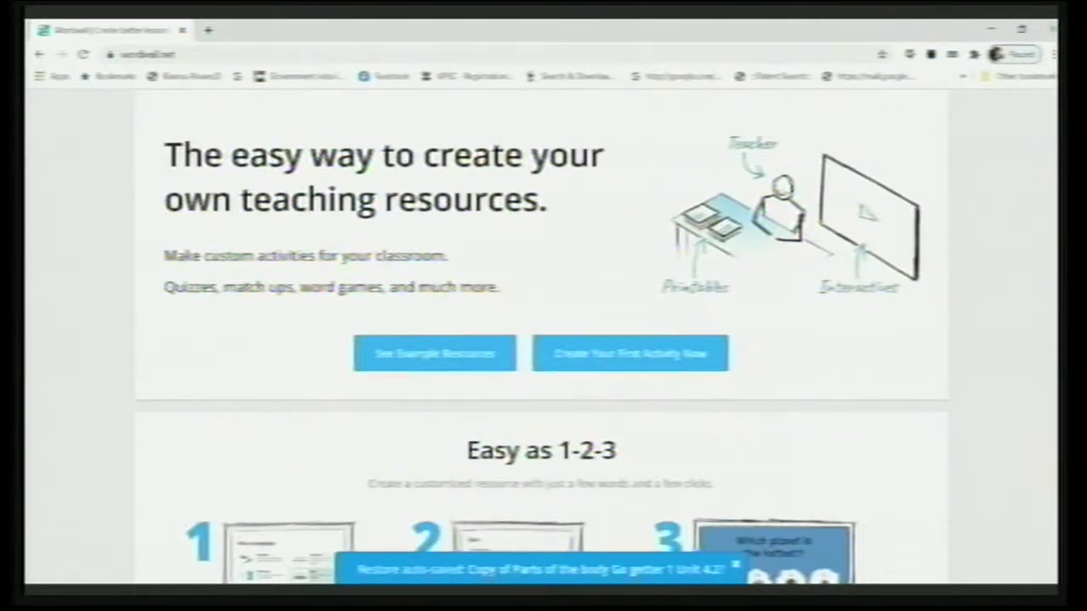
scroll(772, 173, down, 3)
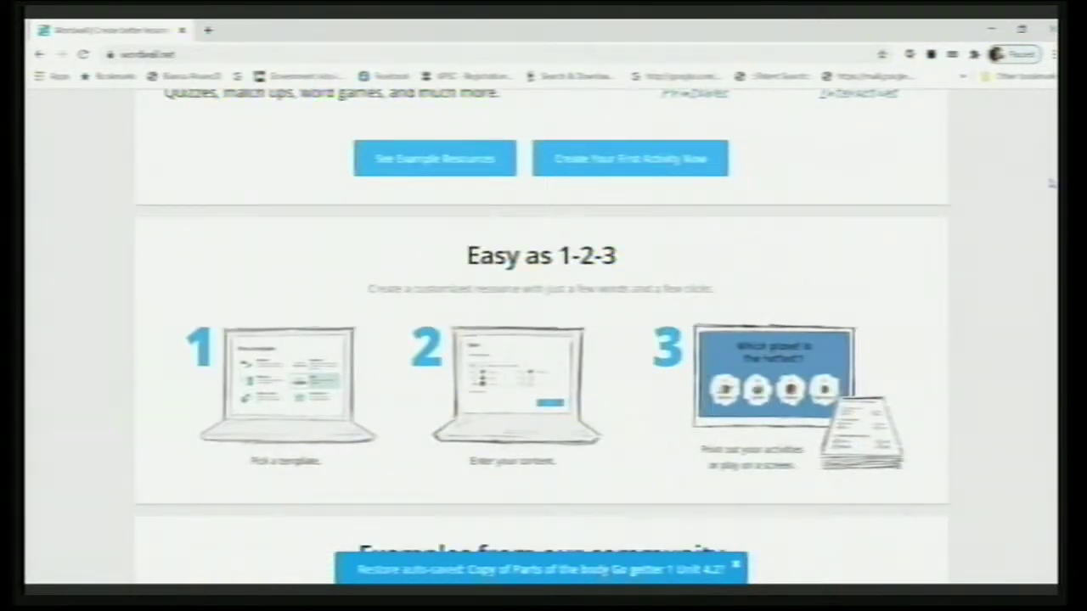
click(461, 174)
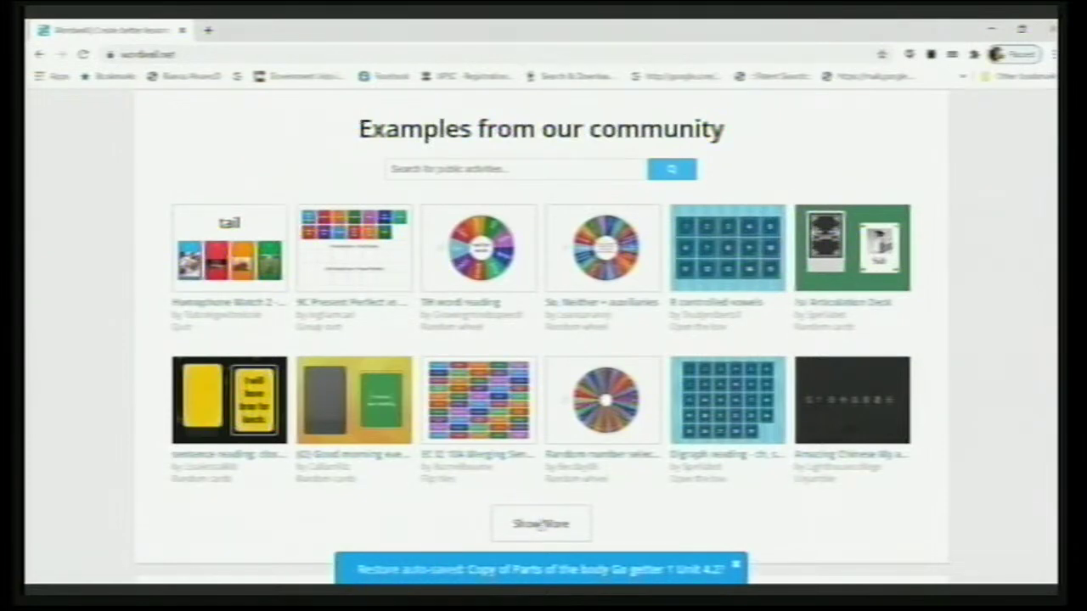
scroll(539, 526, down, 5)
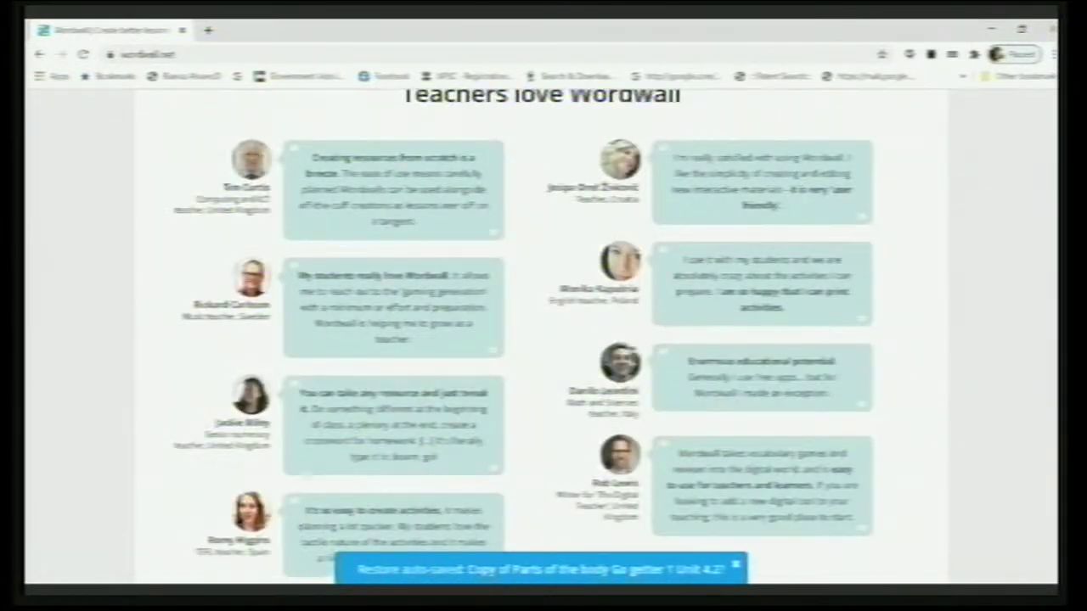
scroll(541, 339, up, 5)
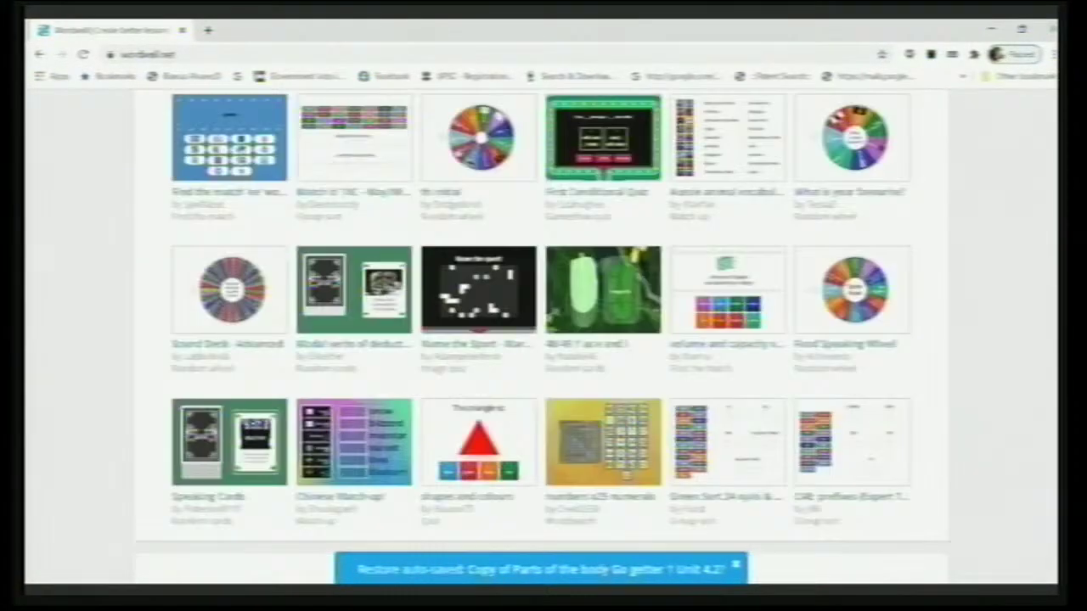
scroll(541, 340, down, 1)
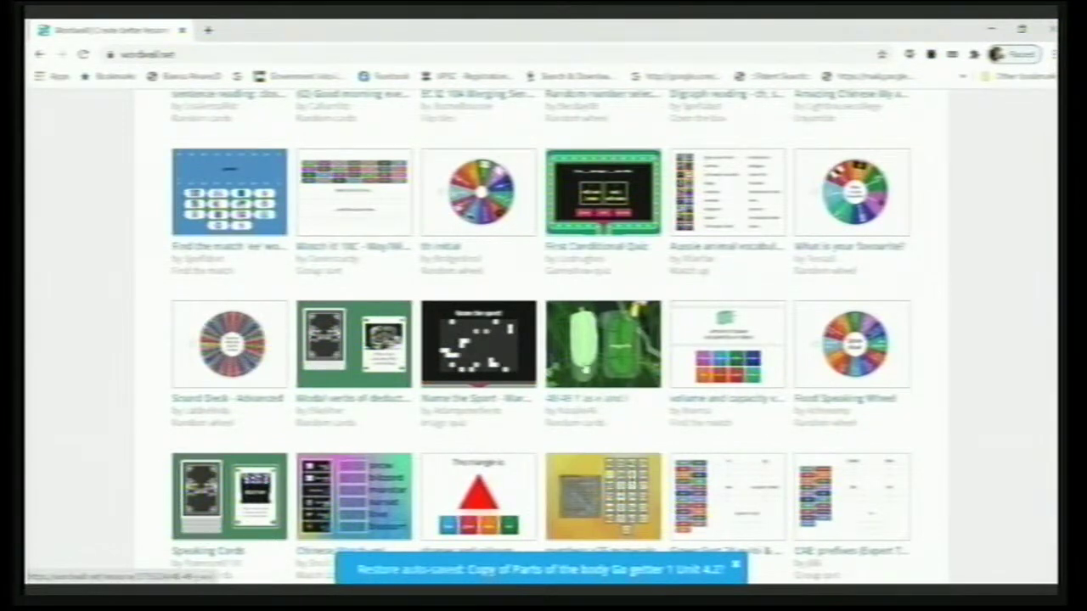
click(603, 344)
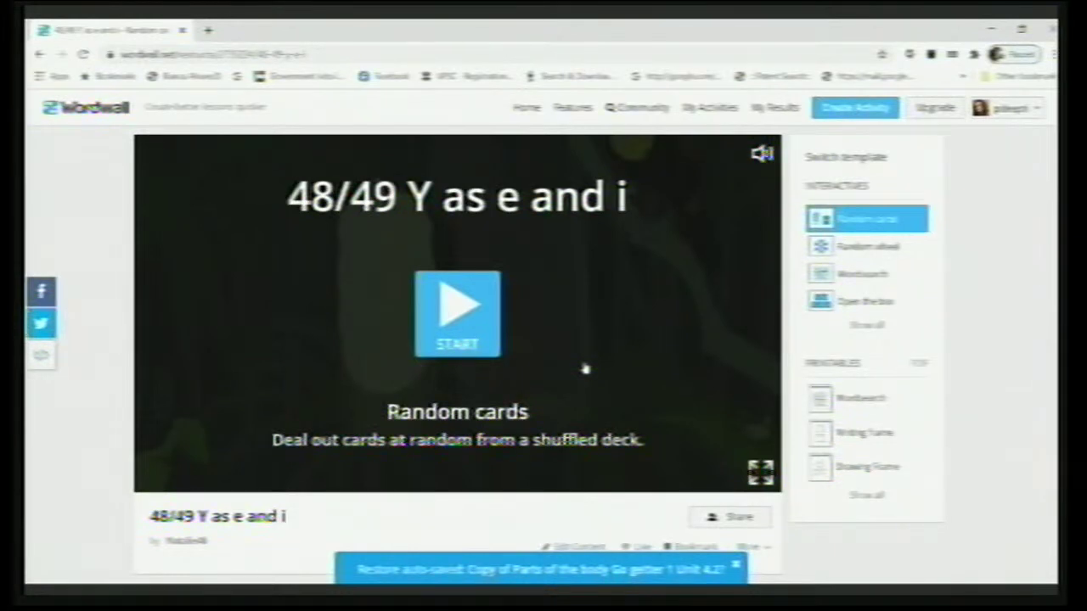
Start the random cards activity in full screen and deal four cards from the deck
click(760, 473)
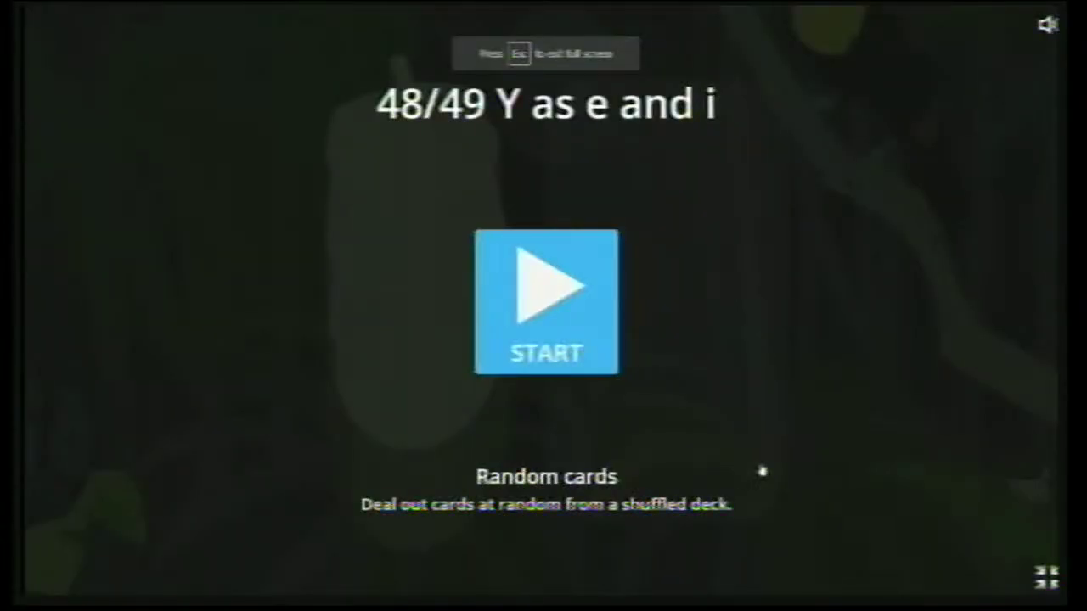
click(533, 307)
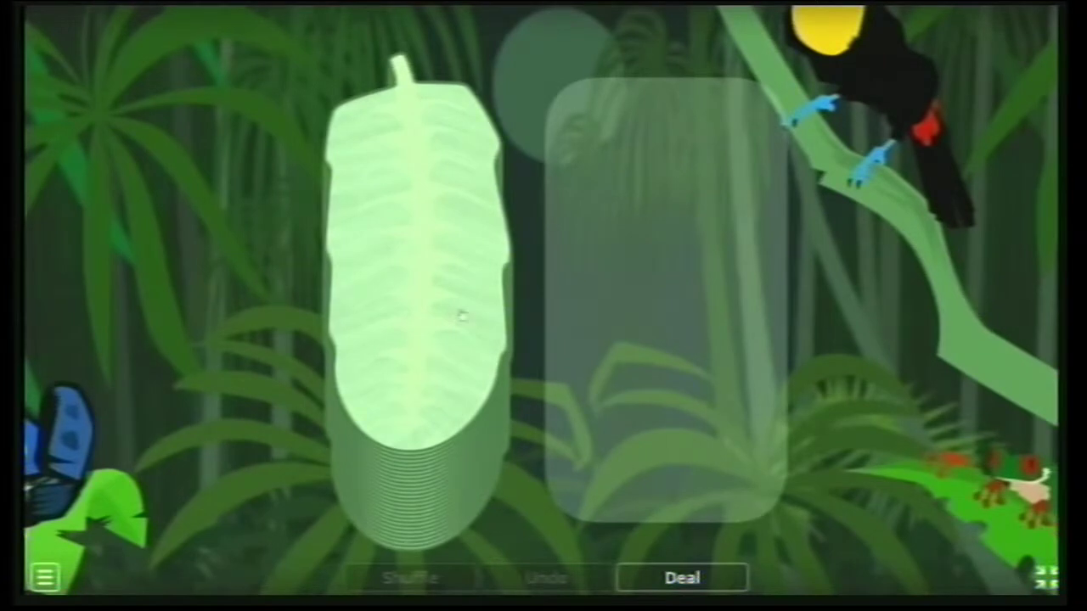
click(461, 315)
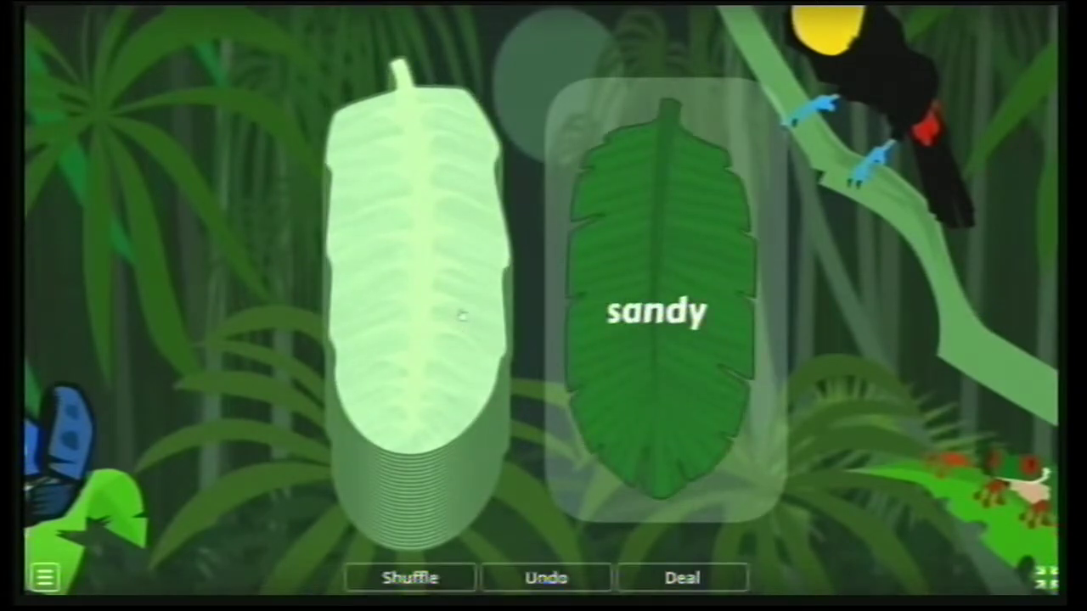
click(461, 316)
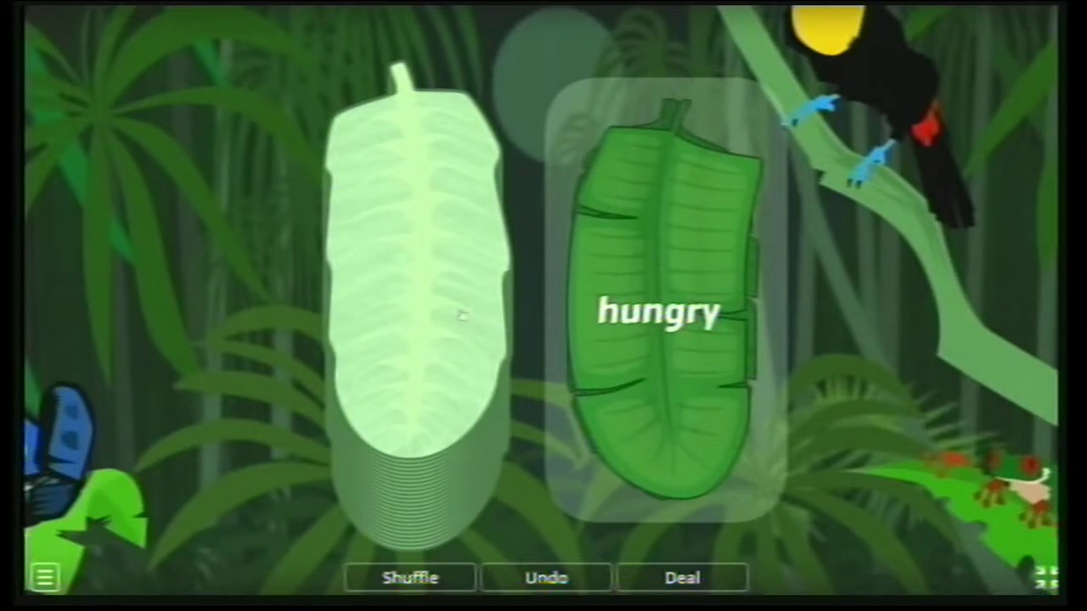
click(461, 316)
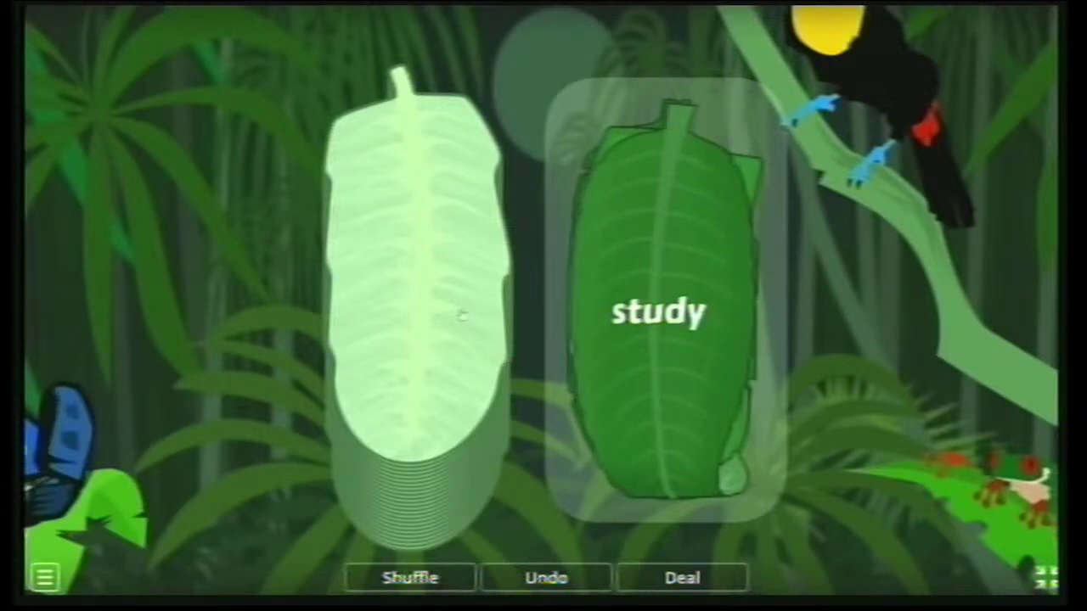
click(461, 316)
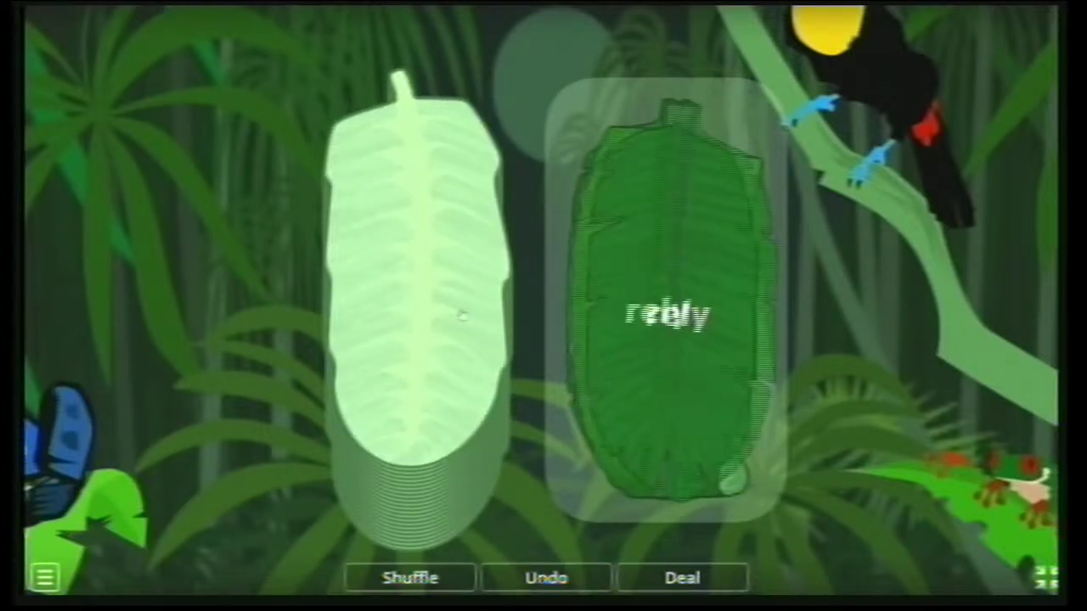
Shuffle the deck, try dealing cards and taking back the last one, and leave full screen
click(416, 581)
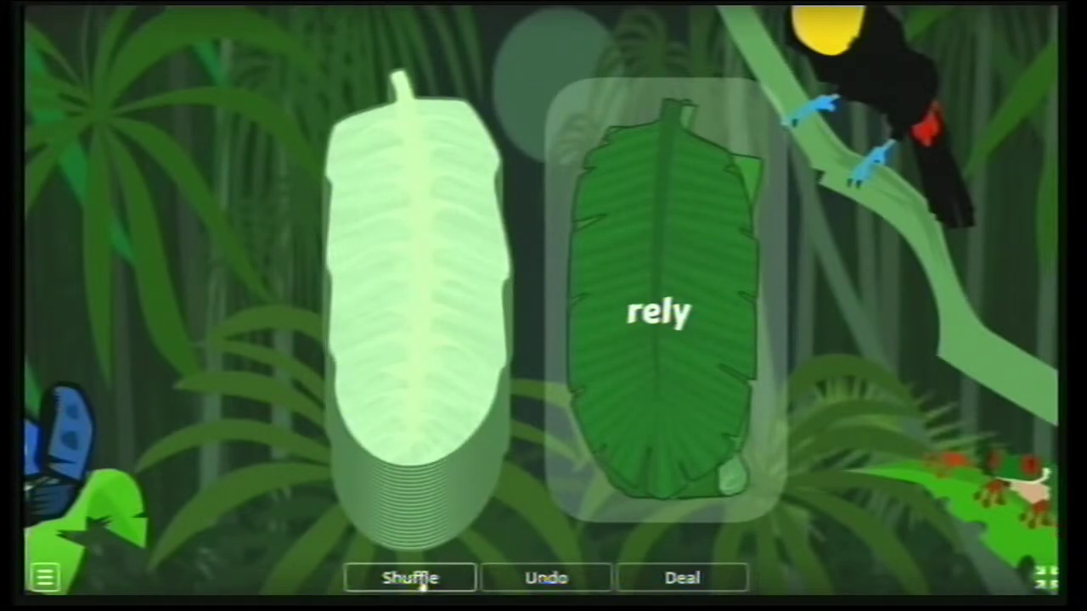
click(416, 579)
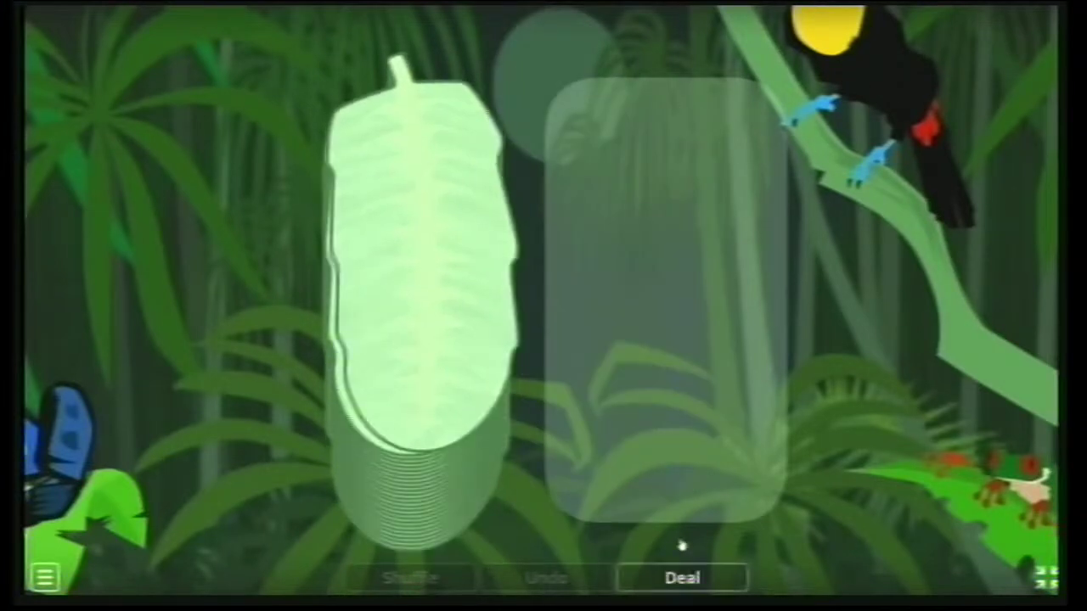
click(689, 581)
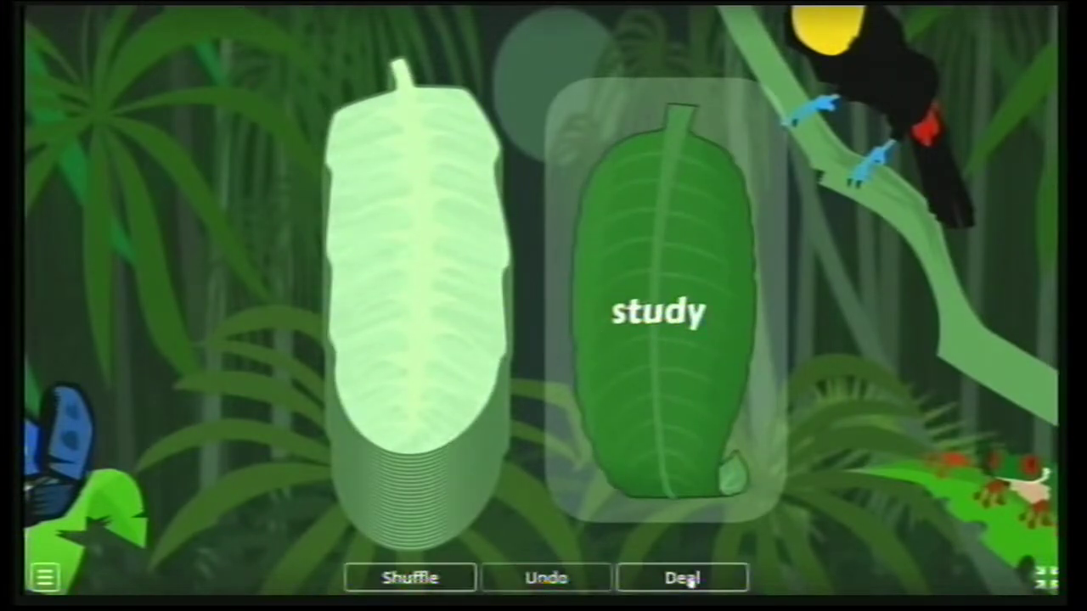
click(689, 580)
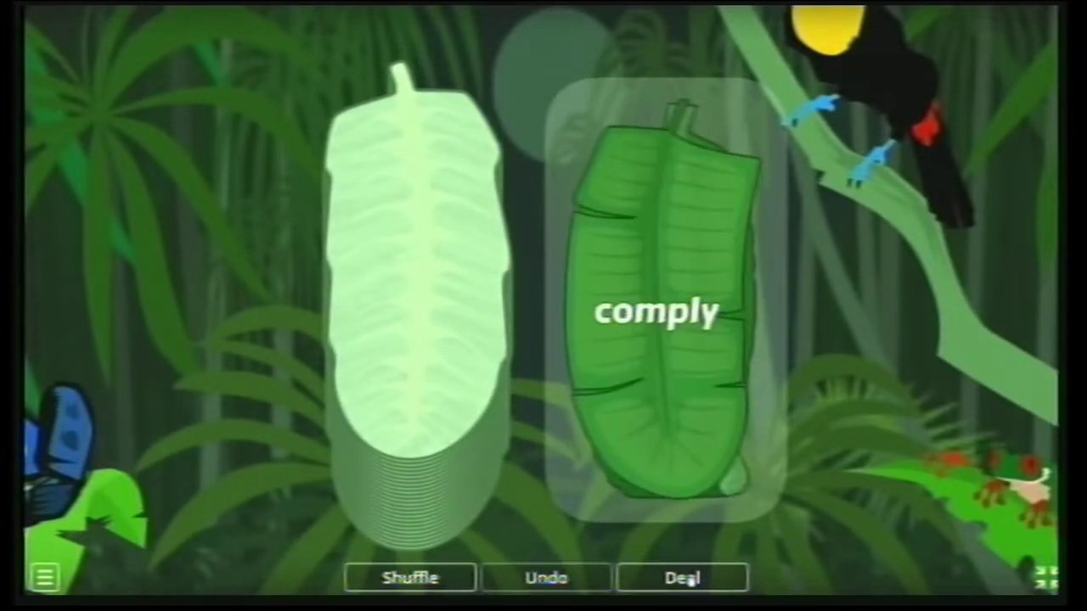
click(547, 581)
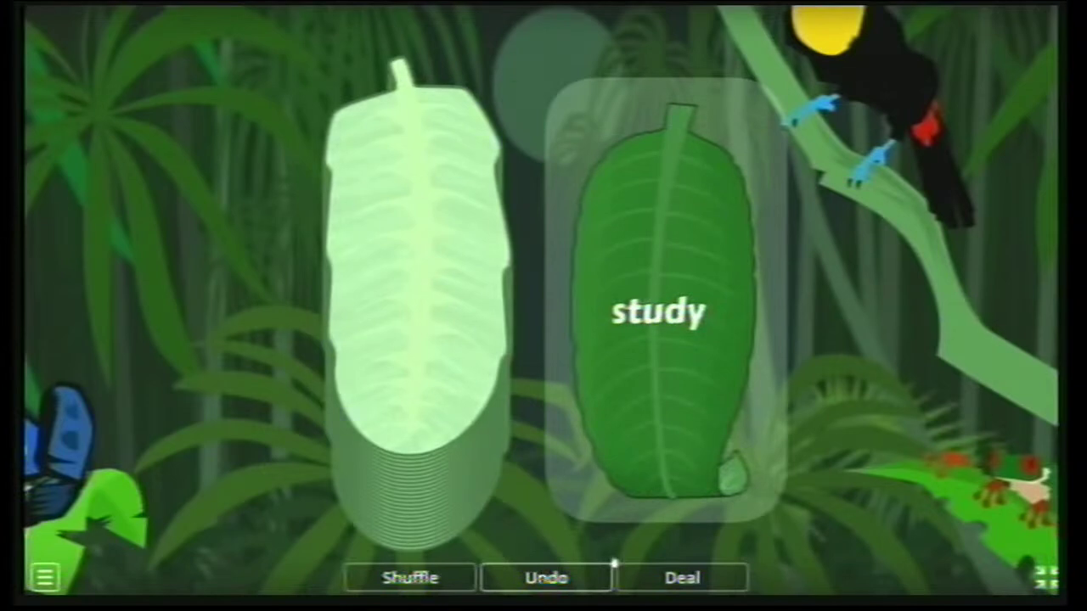
click(667, 582)
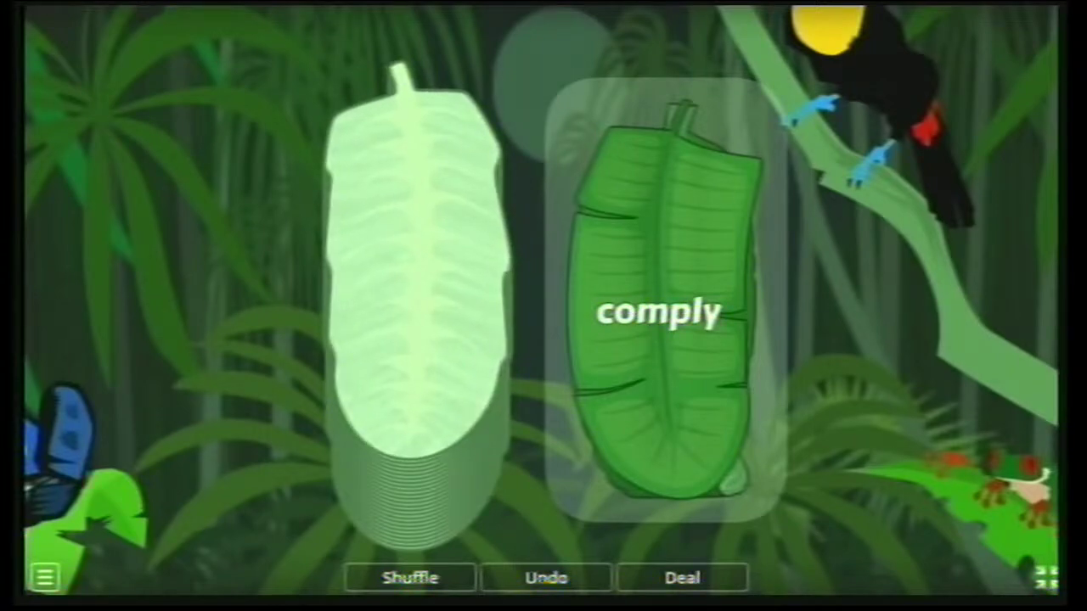
click(1051, 583)
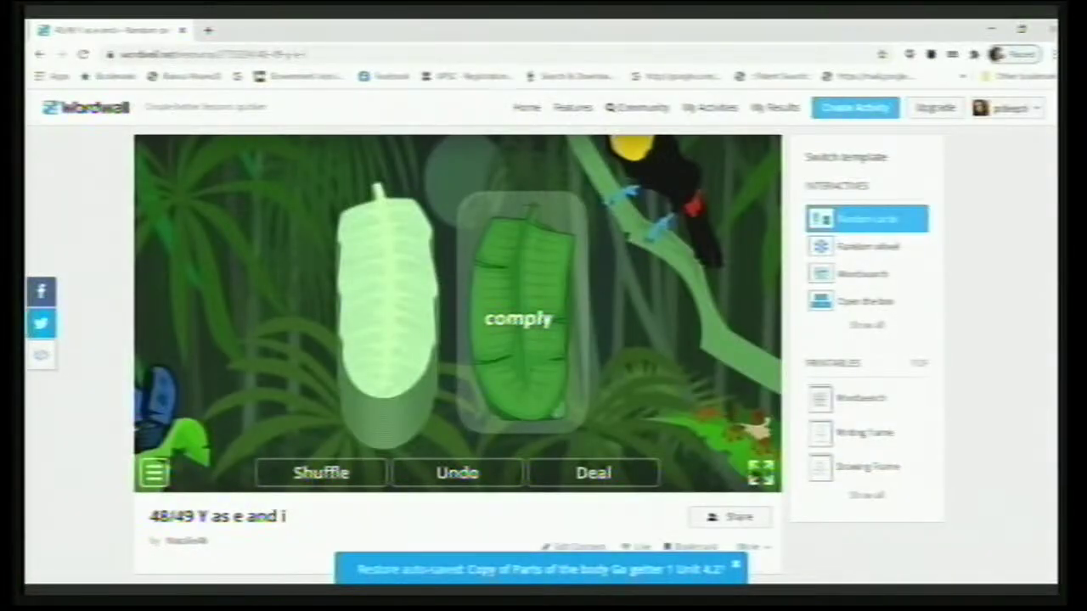
Open the activity's content for editing and review its full list of words
scroll(543, 339, down, 1)
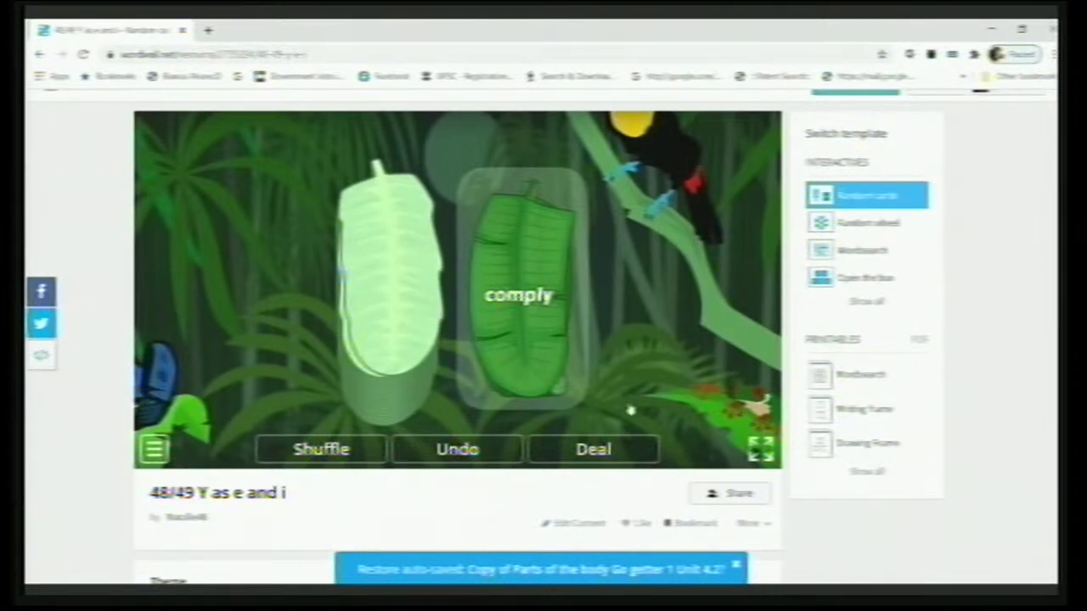
click(568, 526)
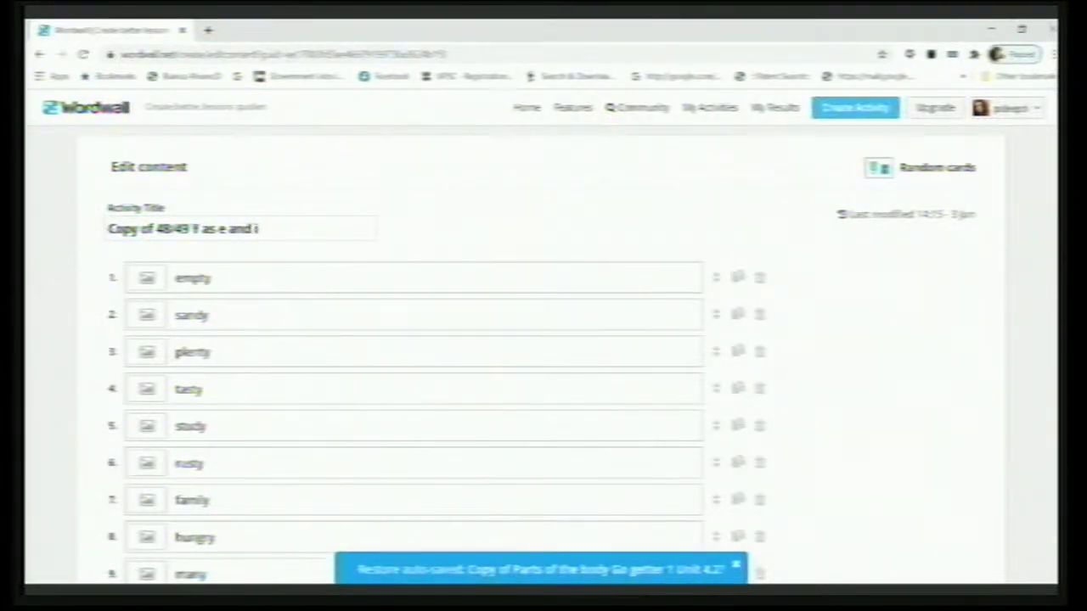
scroll(413, 339, down, 5)
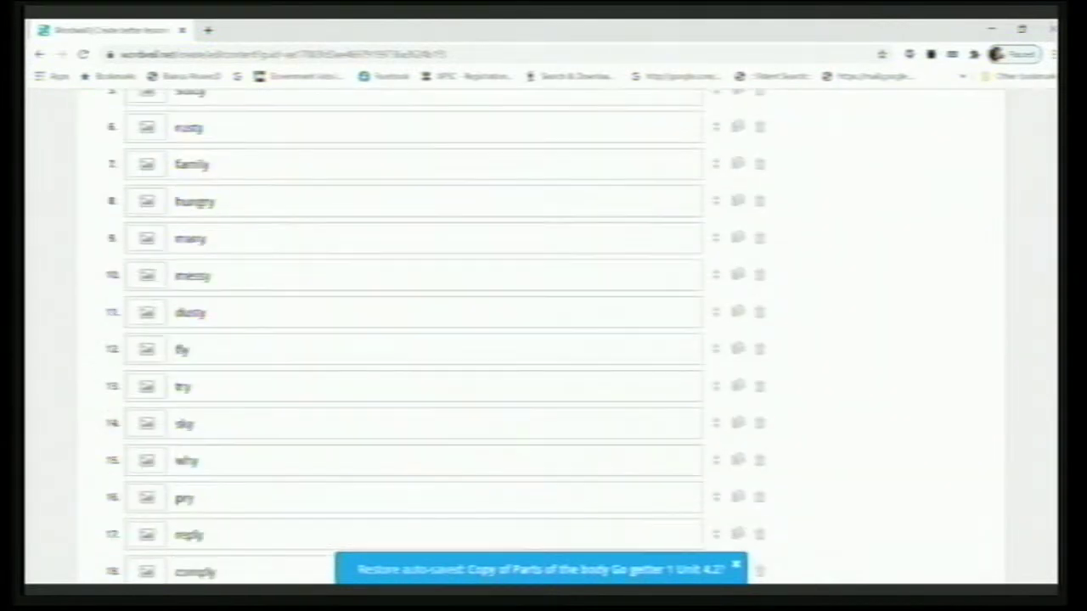
scroll(413, 339, down, 5)
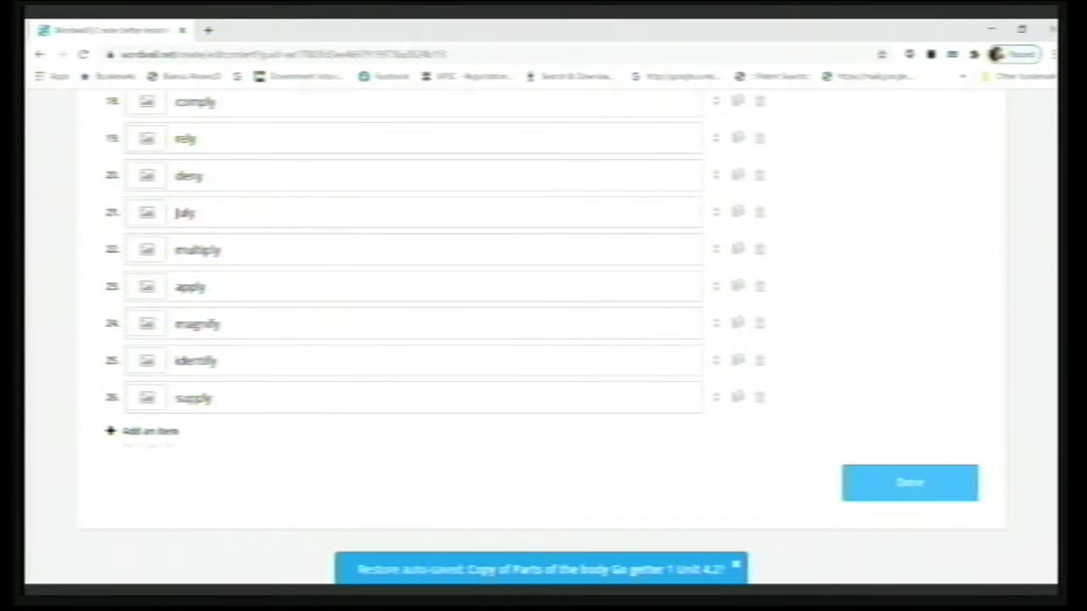
scroll(543, 339, up, 10)
scroll(543, 340, up, 2)
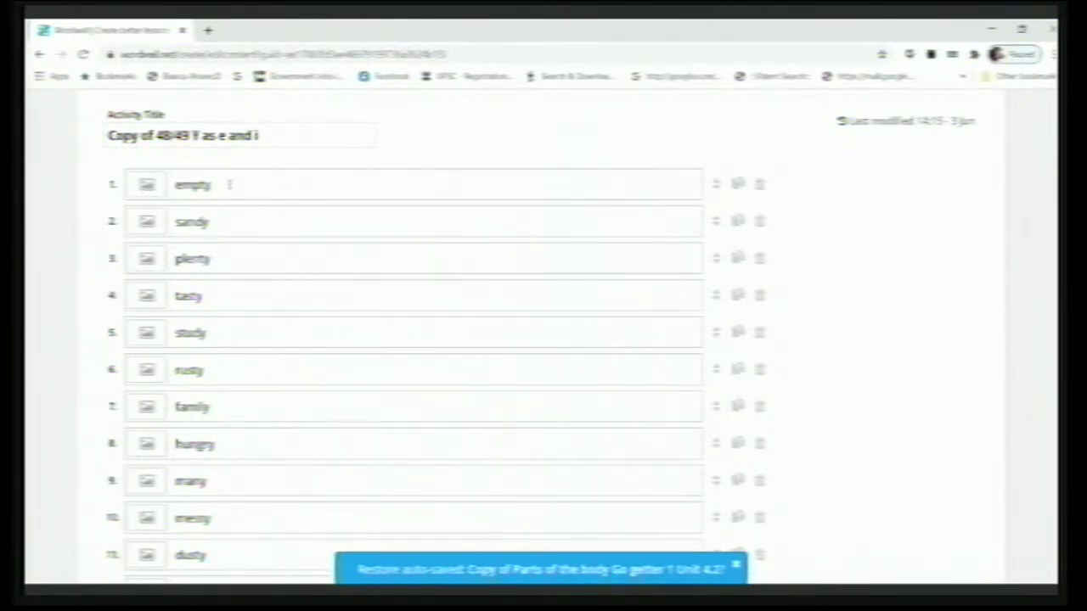
Replace the first three words in the list with Function, print() and Data Type
drag(229, 184, 175, 183)
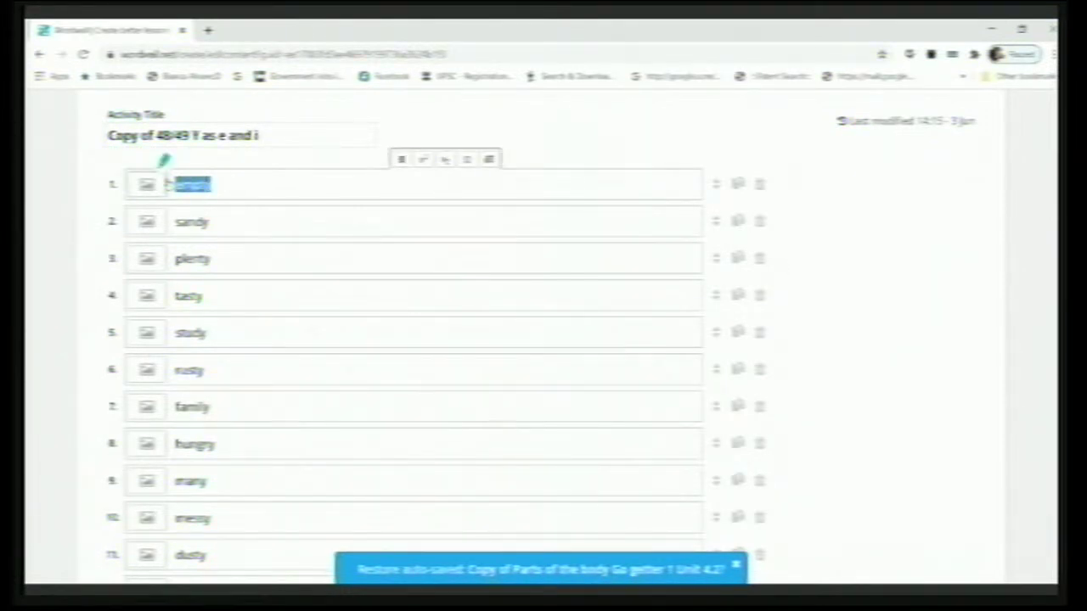
key(BackSpace)
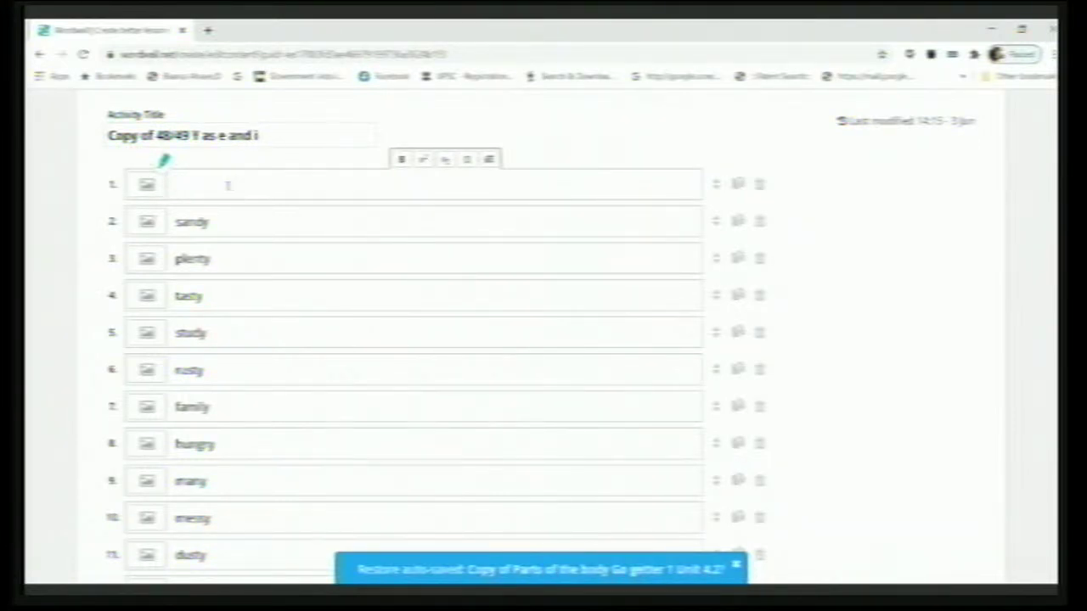
text(Function)
key(Tab)
key(ctrl+a)
key(BackSpace)
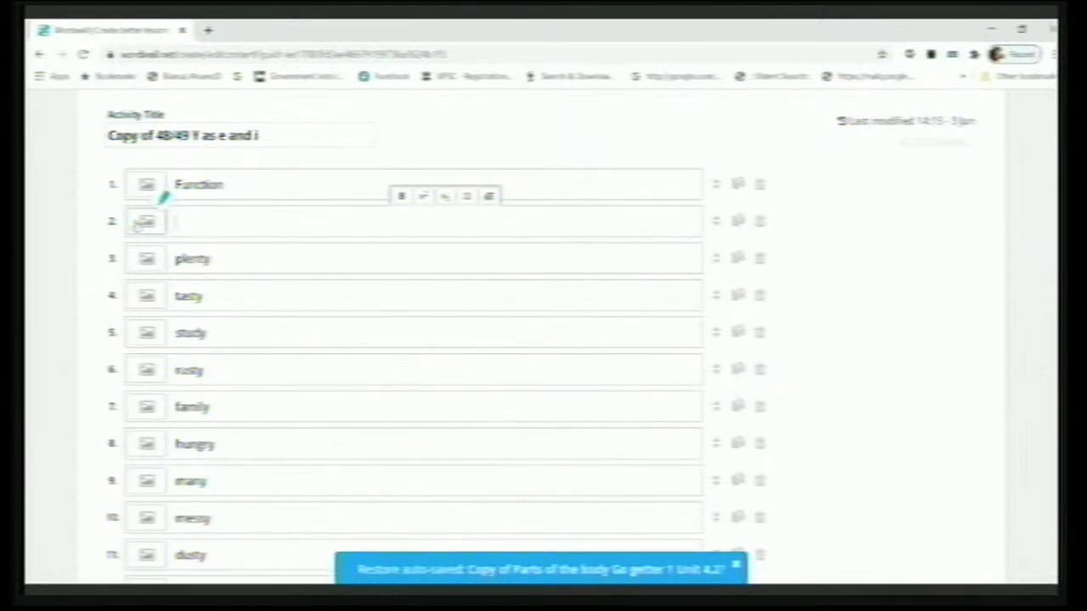
text(Print)
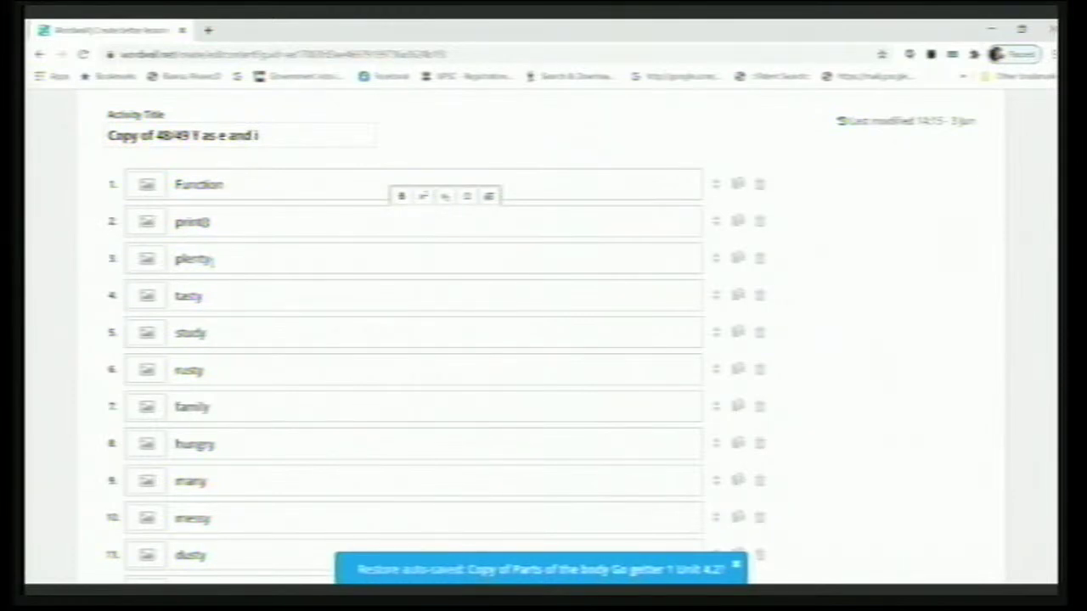
drag(211, 260, 146, 264)
key(BackSpace)
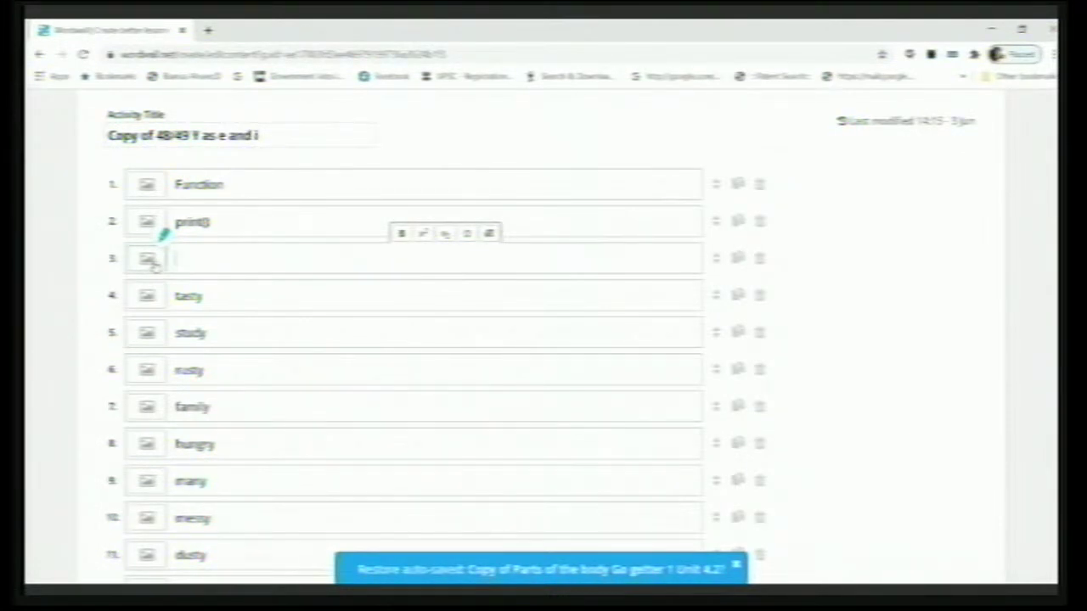
text(Data Type)
Replace the fourth word in the list, tasty, with IDLE
drag(209, 296, 151, 297)
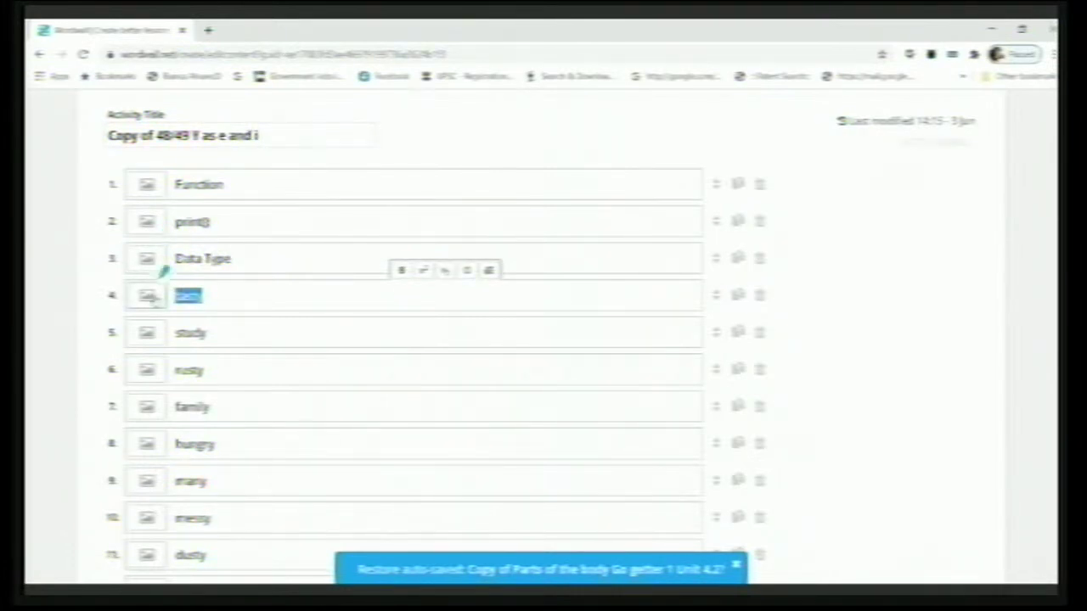
key(BackSpace)
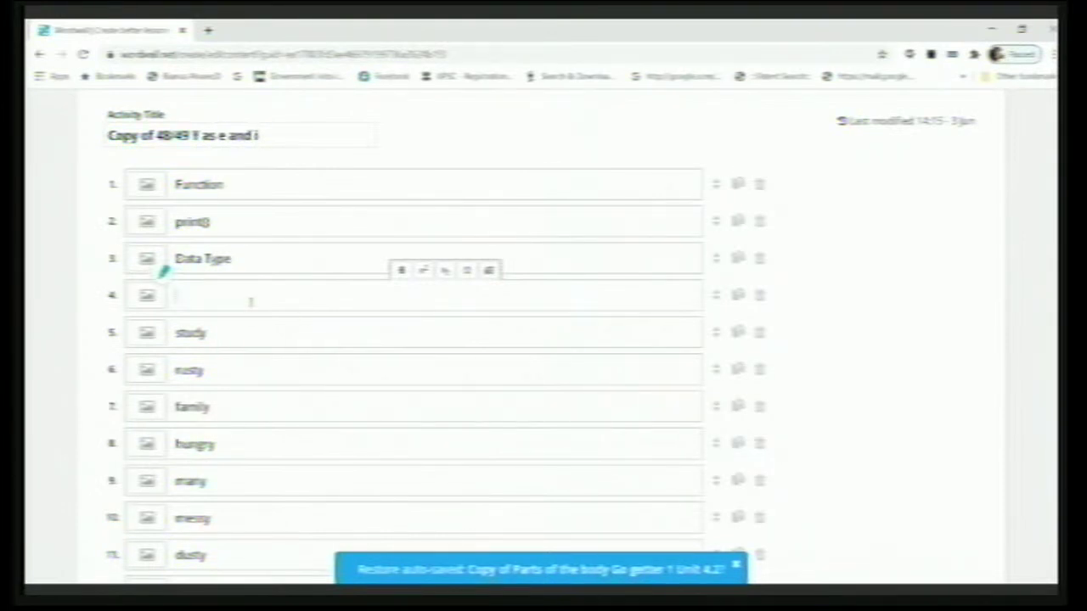
text(P)
key(BackSpace)
text(IDLE)
Delete all the remaining old words below IDLE, from study to the end of the list
click(760, 332)
click(759, 332)
click(760, 333)
click(759, 333)
click(759, 333)
click(760, 333)
click(759, 333)
click(759, 332)
click(760, 333)
click(760, 332)
click(760, 344)
click(760, 345)
click(760, 345)
click(760, 345)
click(760, 346)
click(759, 346)
click(759, 347)
click(760, 336)
click(760, 335)
click(760, 335)
click(759, 336)
click(759, 335)
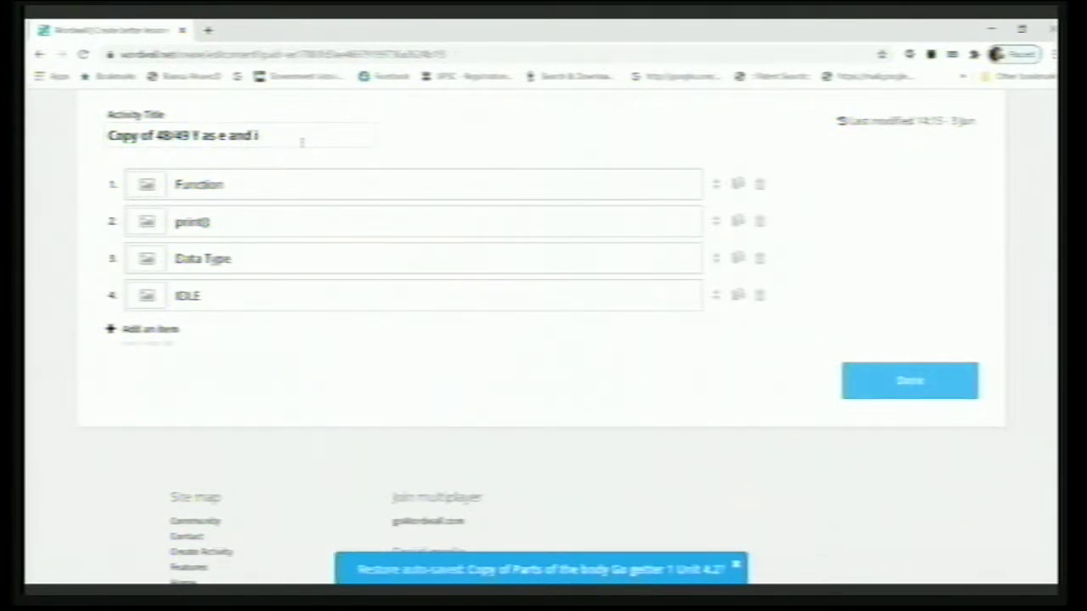
Change the activity title to Python fundamentals and finish editing the content
drag(276, 136, 109, 123)
key(BackSpace)
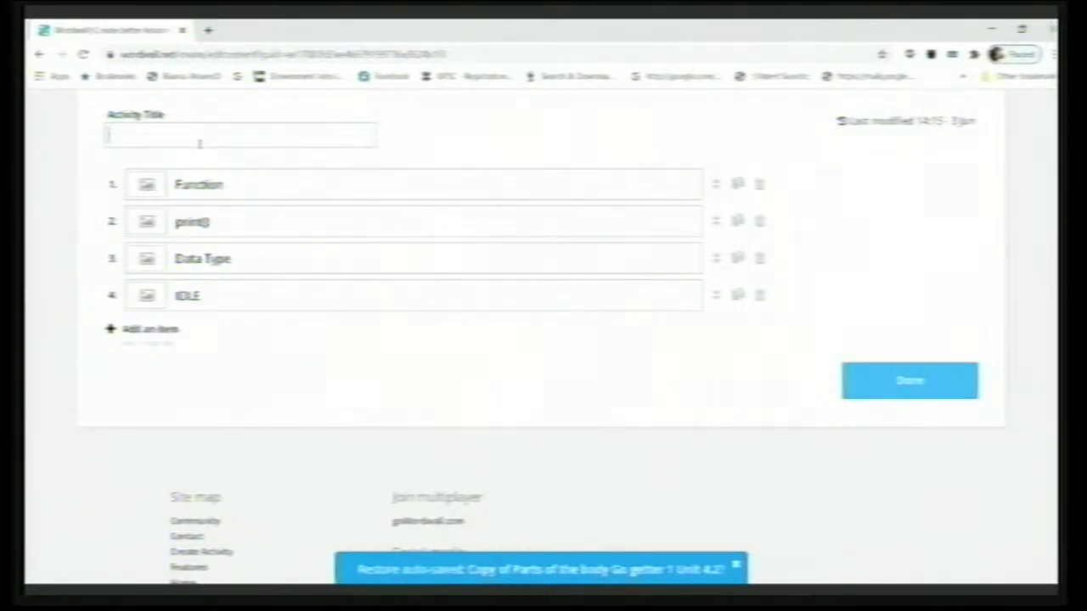
text(Python fundament)
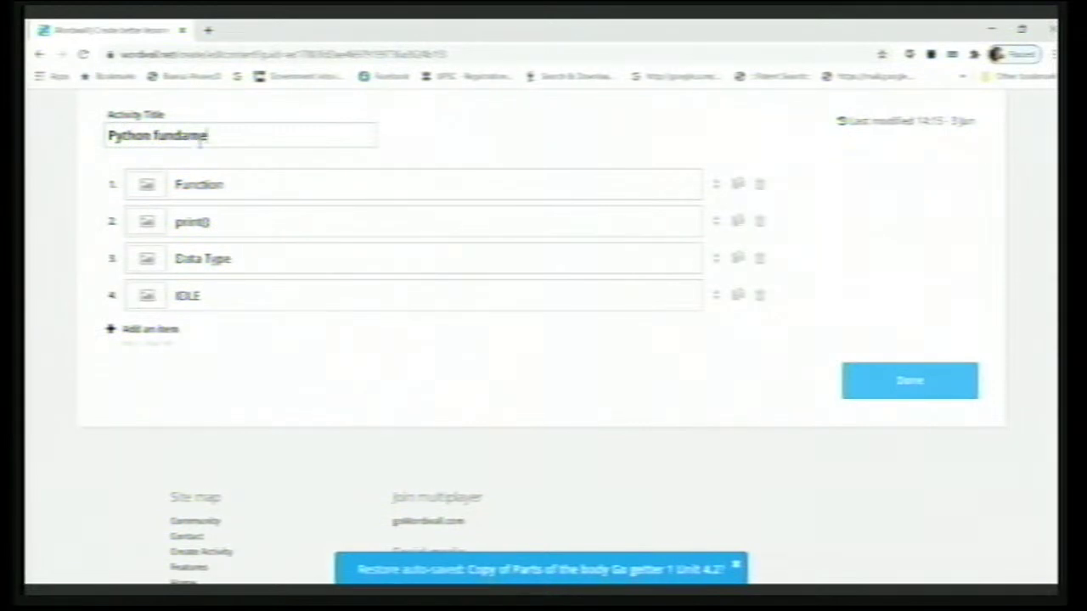
text(als)
click(888, 396)
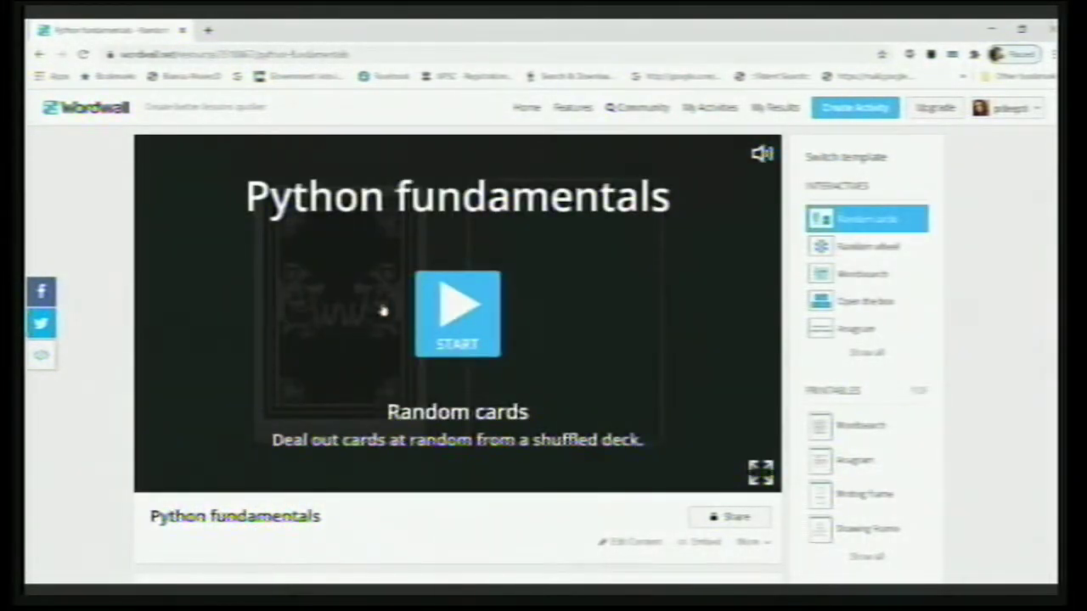
Start the Python fundamentals activity, deal all four cards from the deck and shuffle them back
click(435, 327)
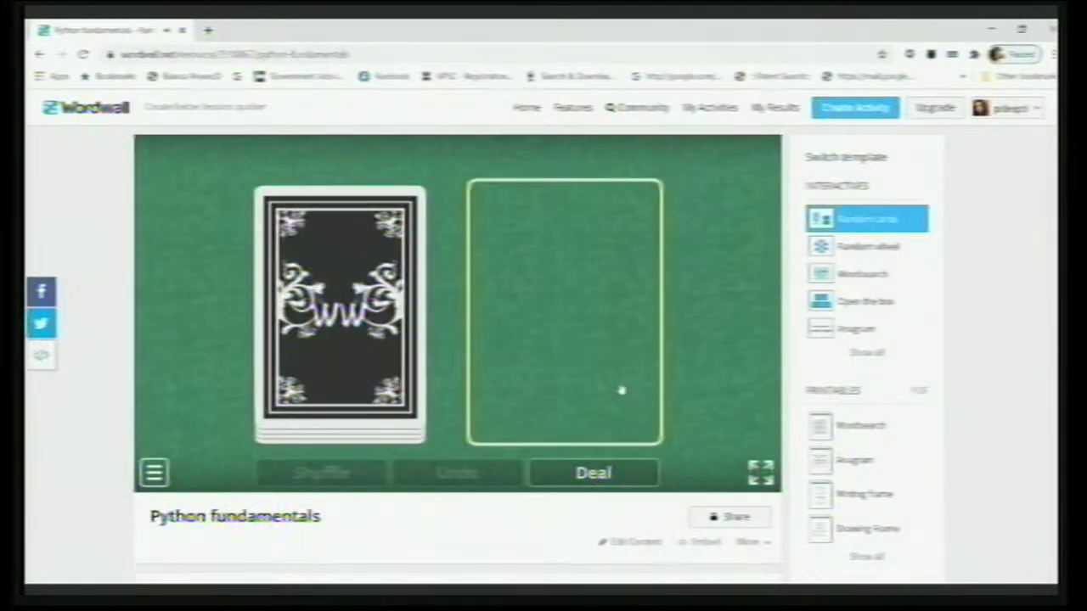
click(332, 345)
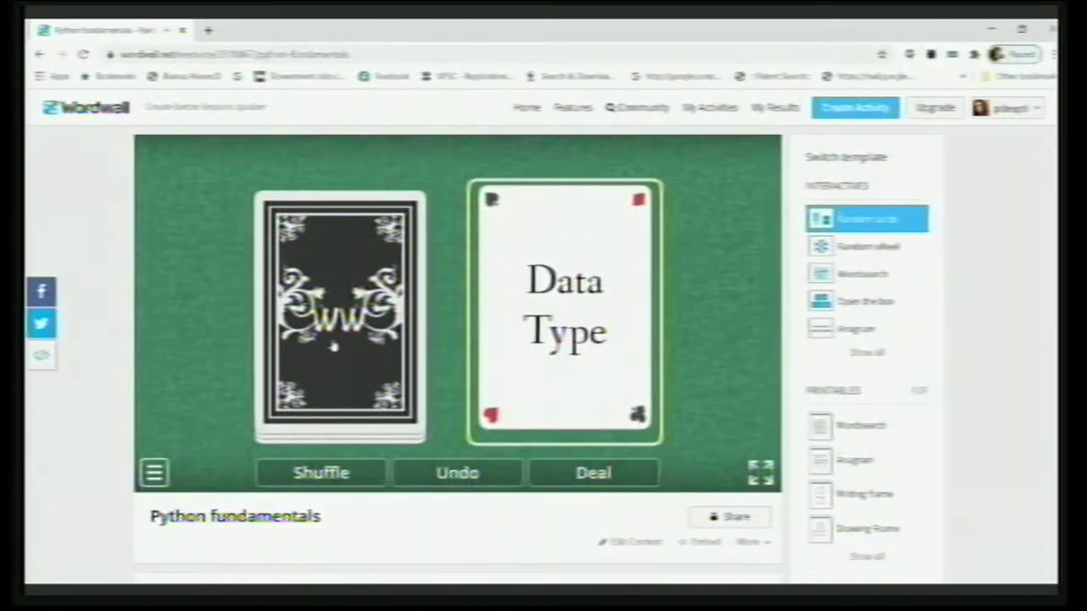
click(332, 345)
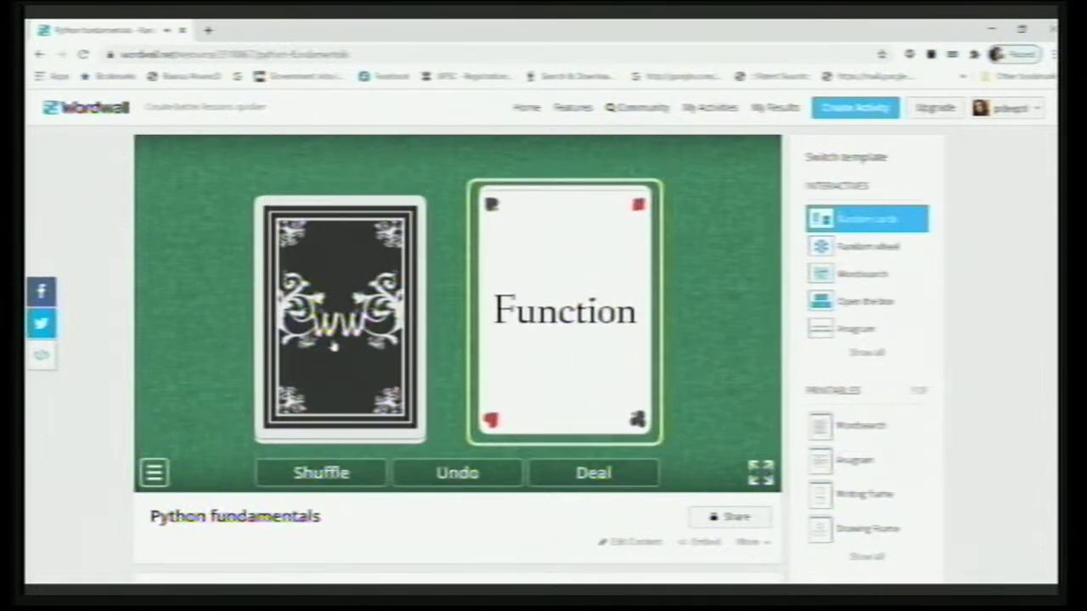
click(333, 346)
click(333, 346)
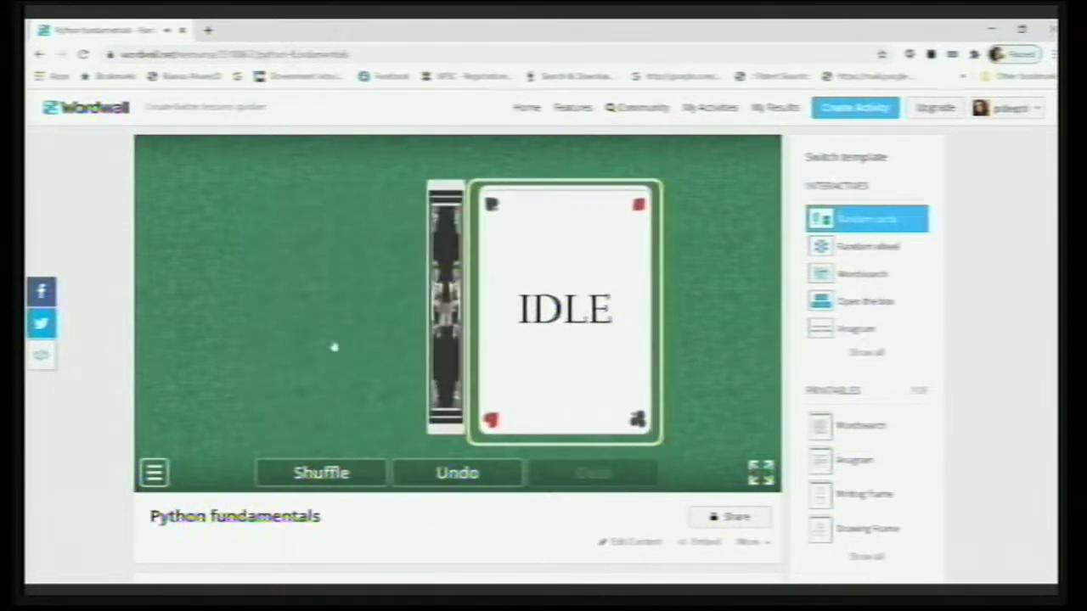
click(334, 473)
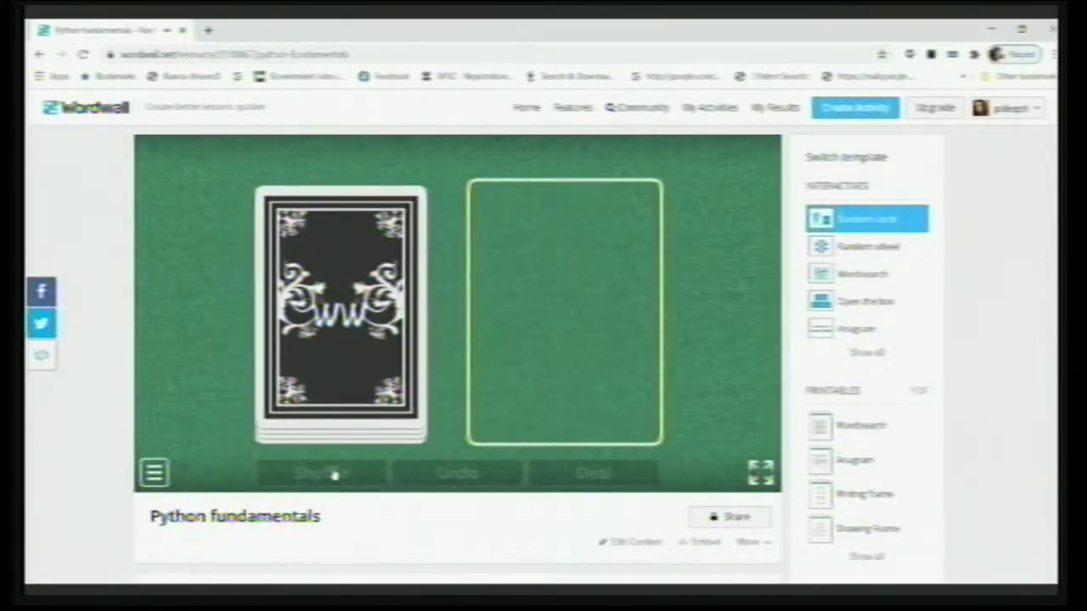
Apply the Primary theme to the activity, start it and deal three cards to preview the look
scroll(334, 476, down, 1)
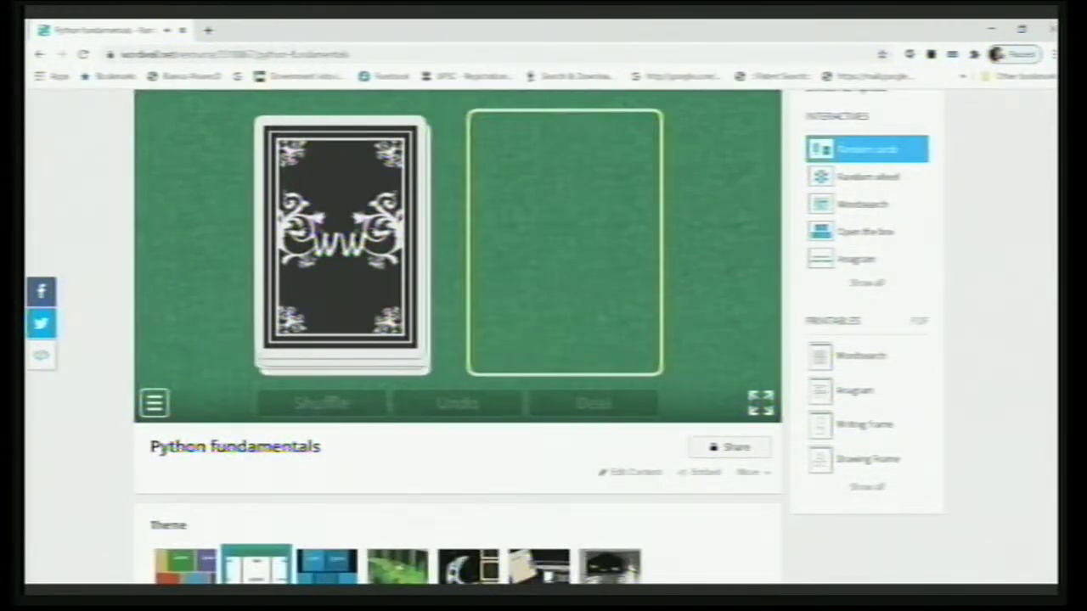
scroll(334, 475, down, 2)
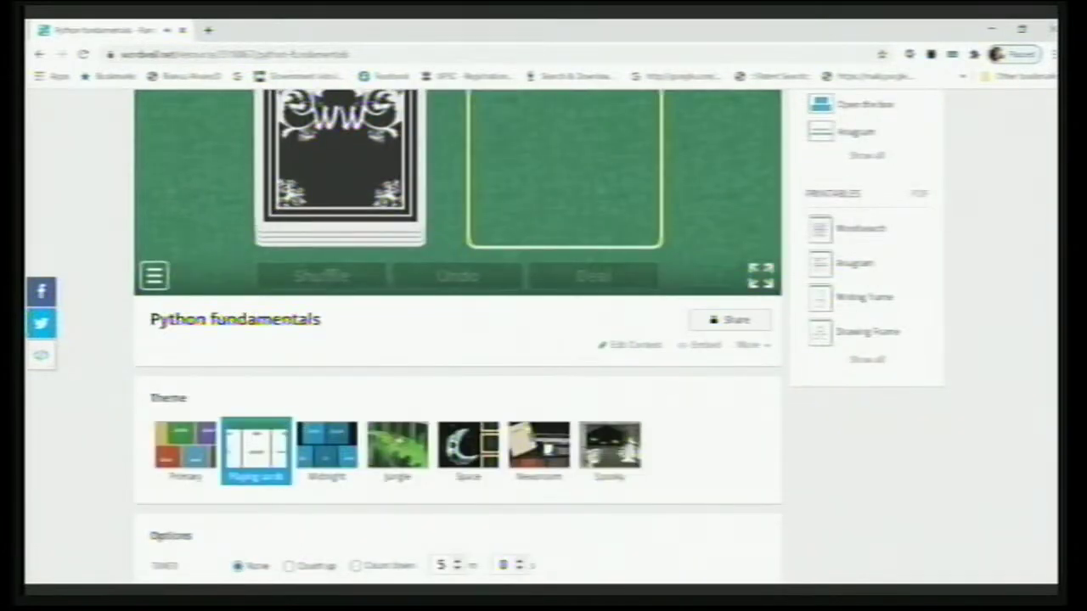
scroll(333, 475, down, 1)
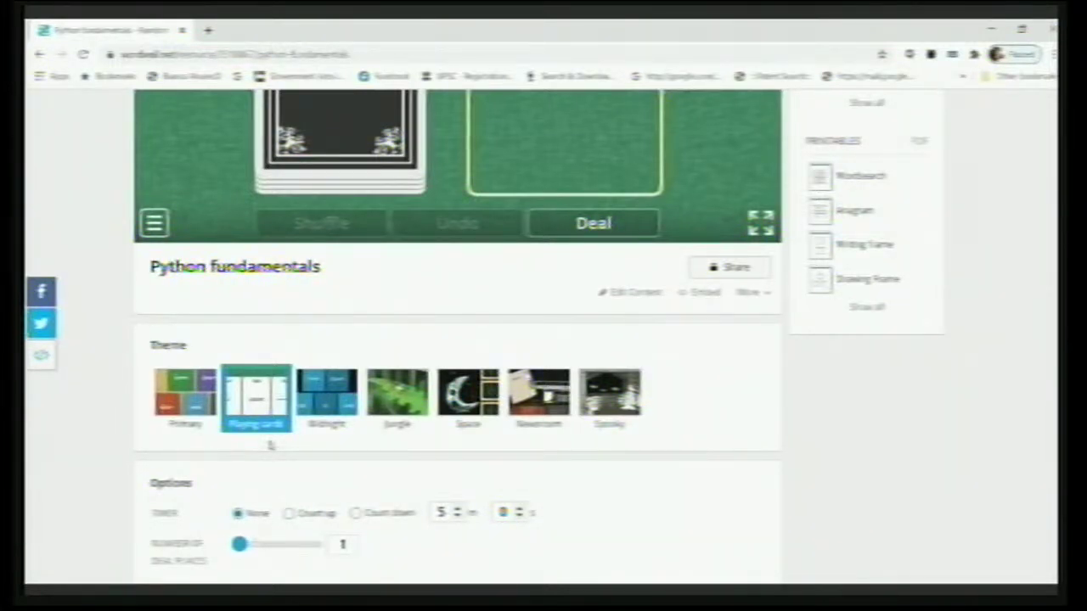
click(187, 422)
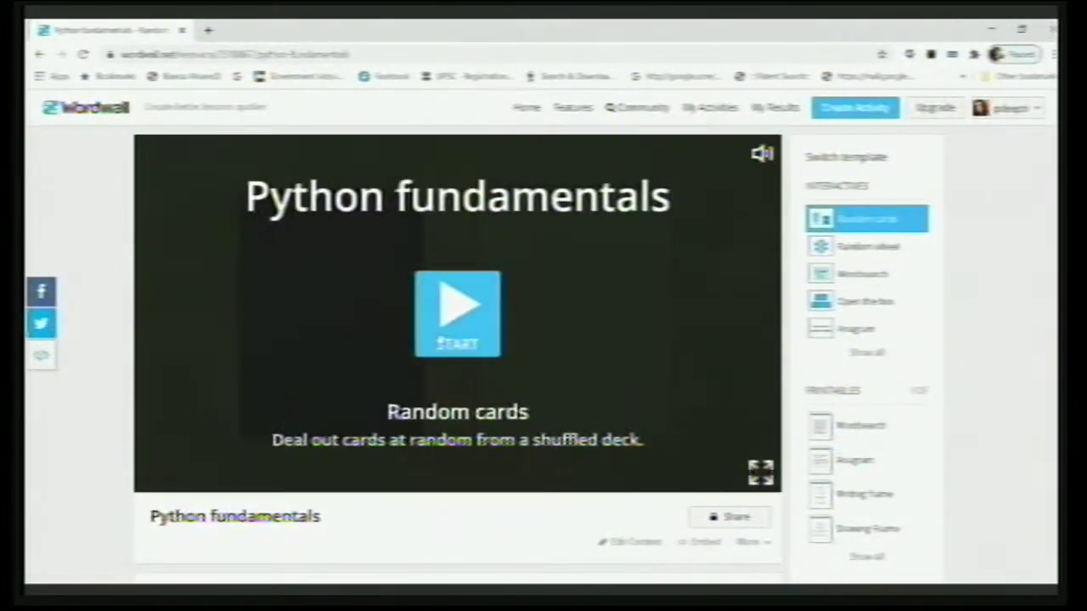
click(431, 341)
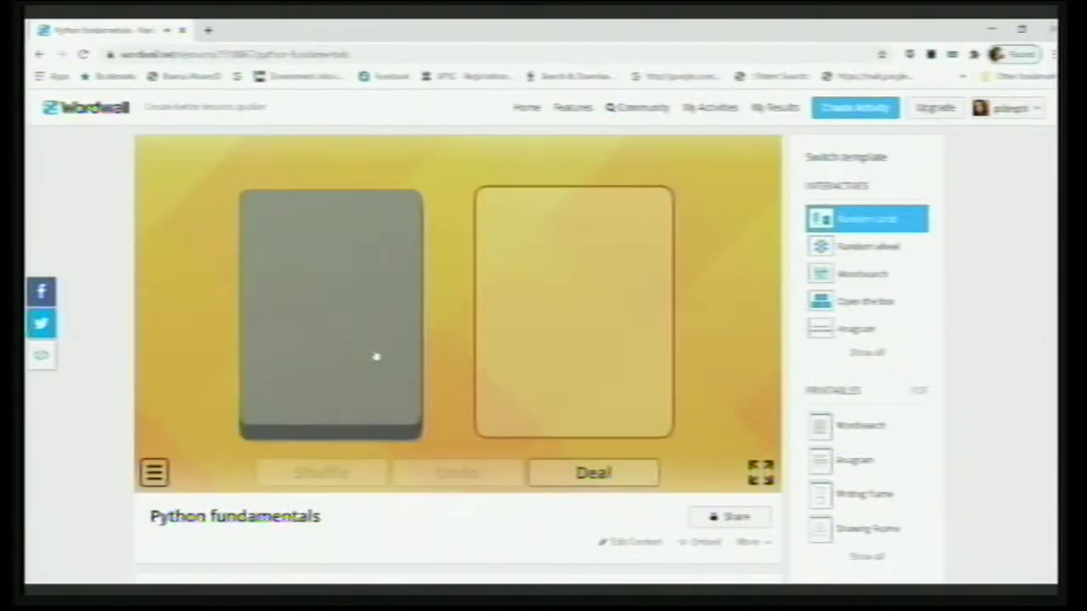
click(376, 356)
click(376, 356)
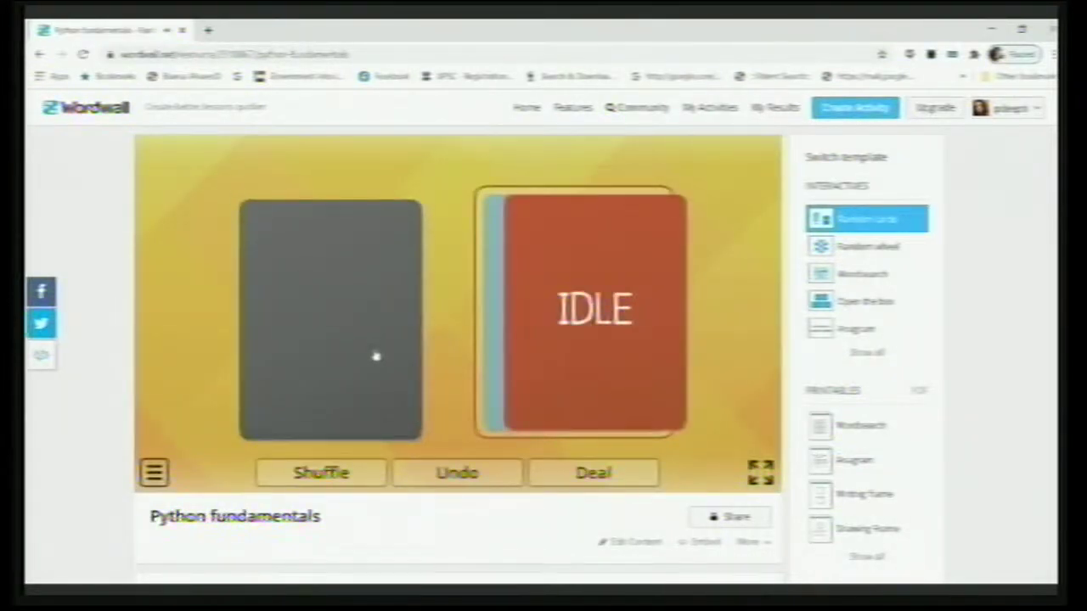
click(376, 357)
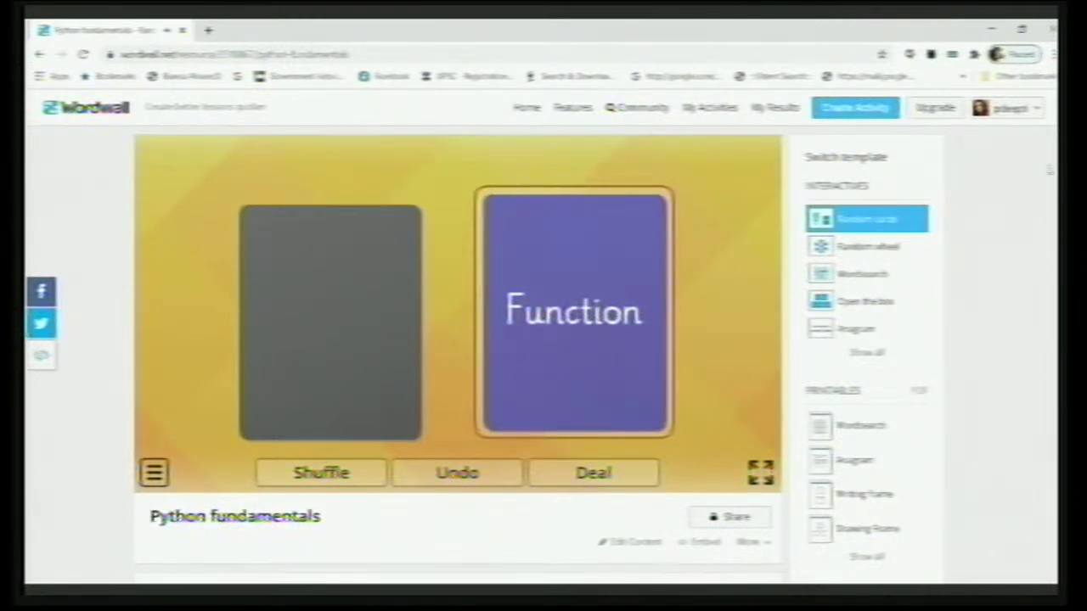
Switch back to the Playing cards theme, change it to Midnight, and start the activity to deal three cards
scroll(897, 213, down, 2)
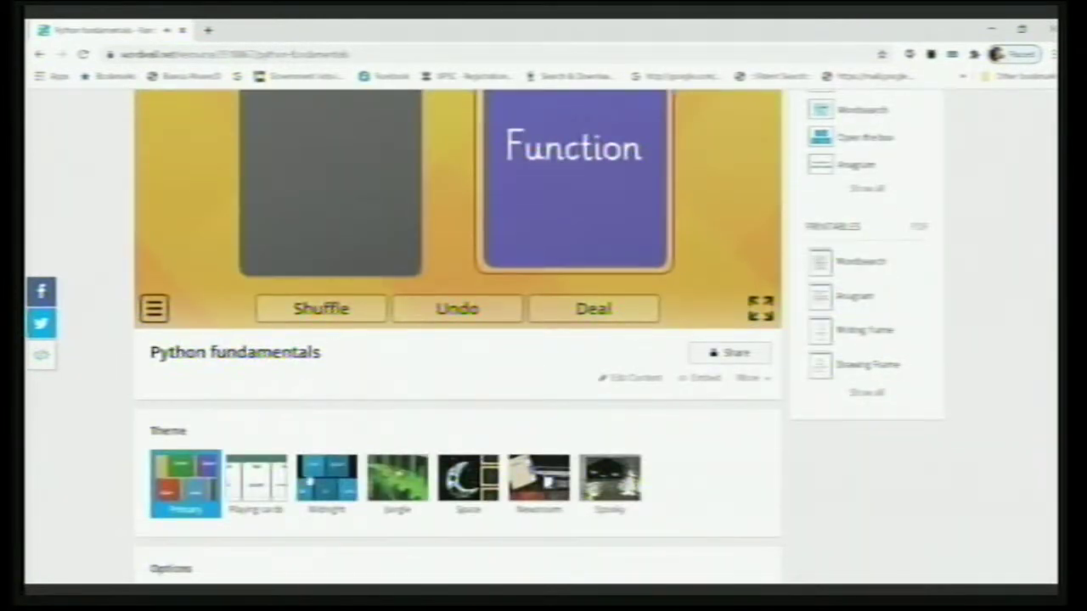
click(266, 490)
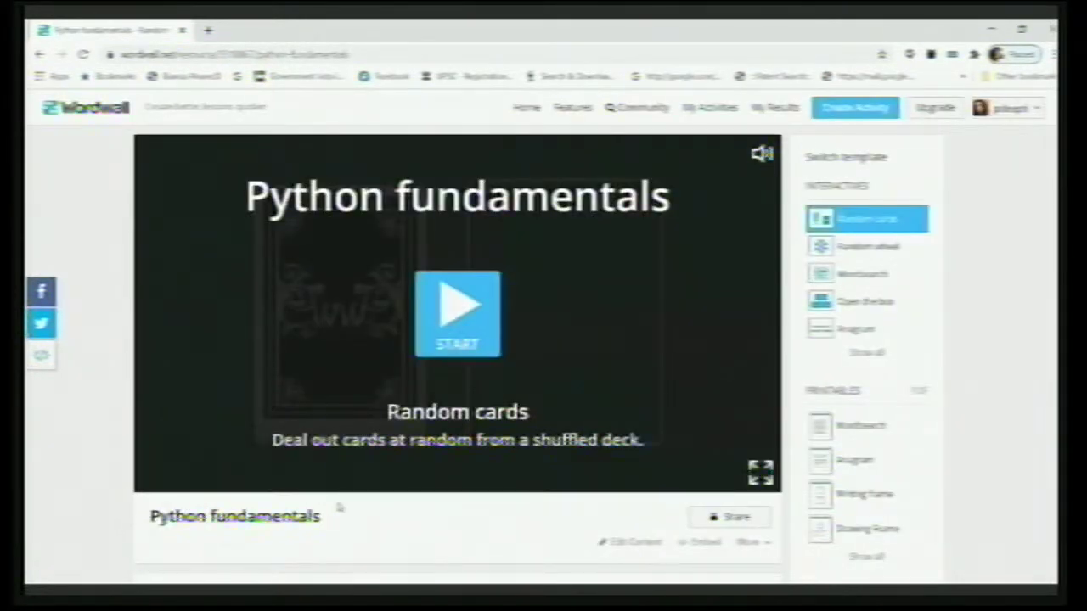
scroll(329, 442, down, 3)
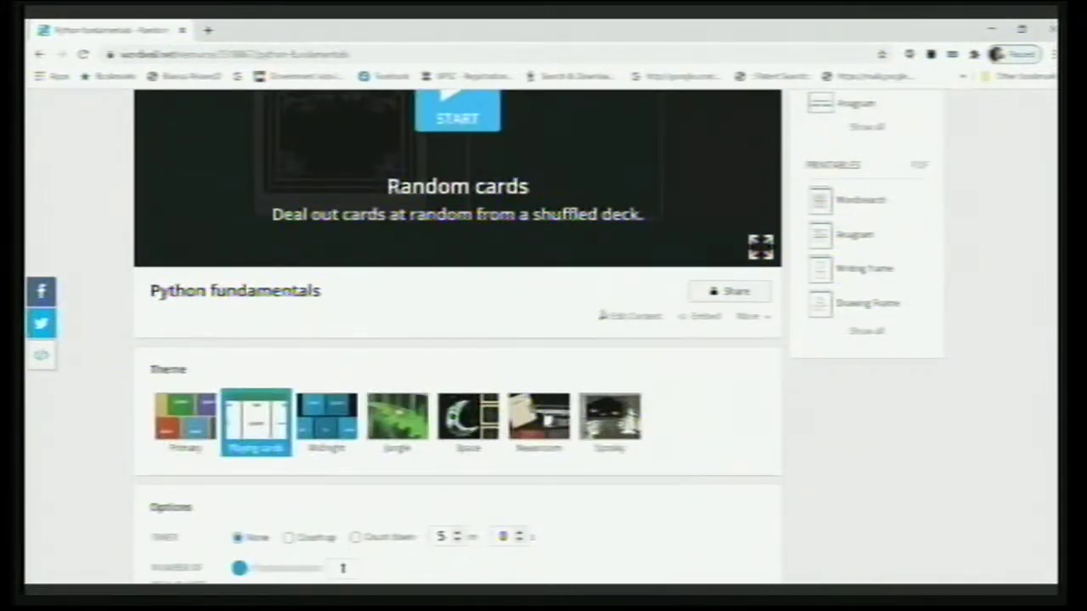
click(329, 444)
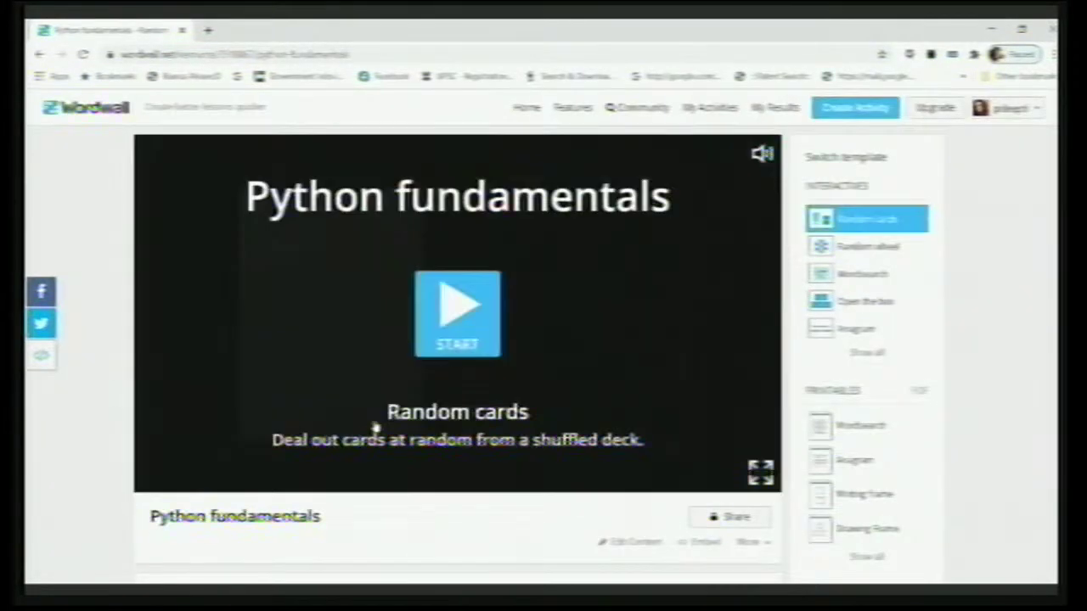
click(444, 331)
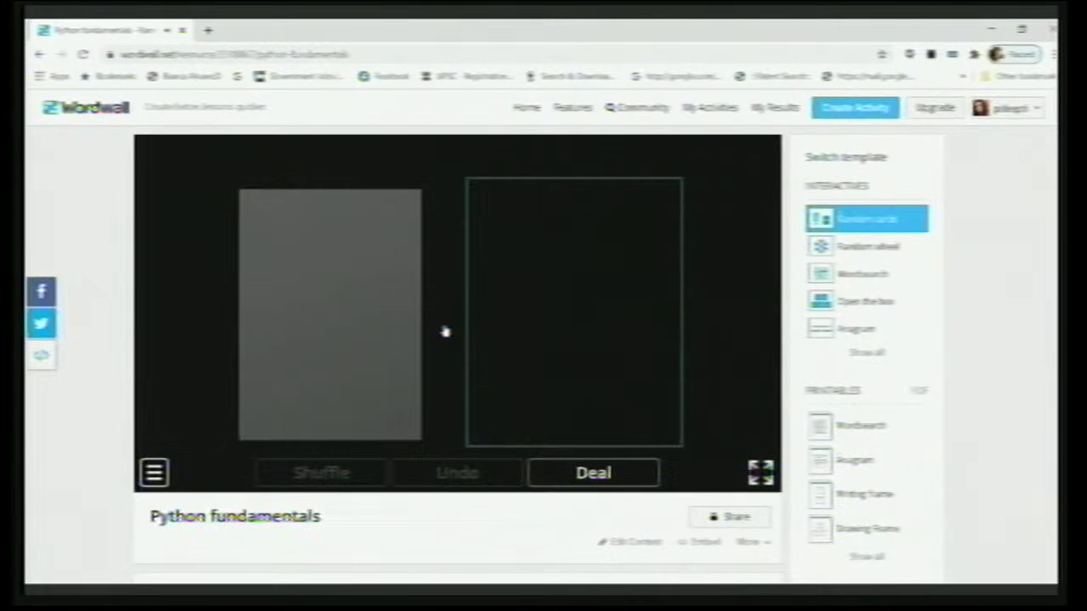
click(386, 344)
click(386, 345)
click(386, 344)
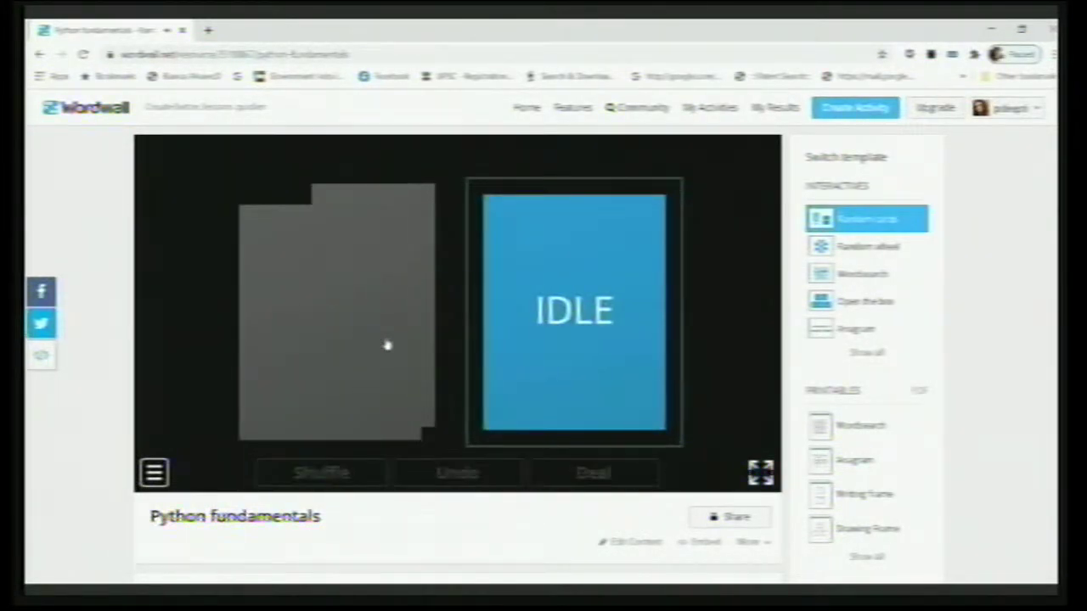
Try the Jungle theme, switch to Space, and start the activity to deal two cards
scroll(630, 322, down, 3)
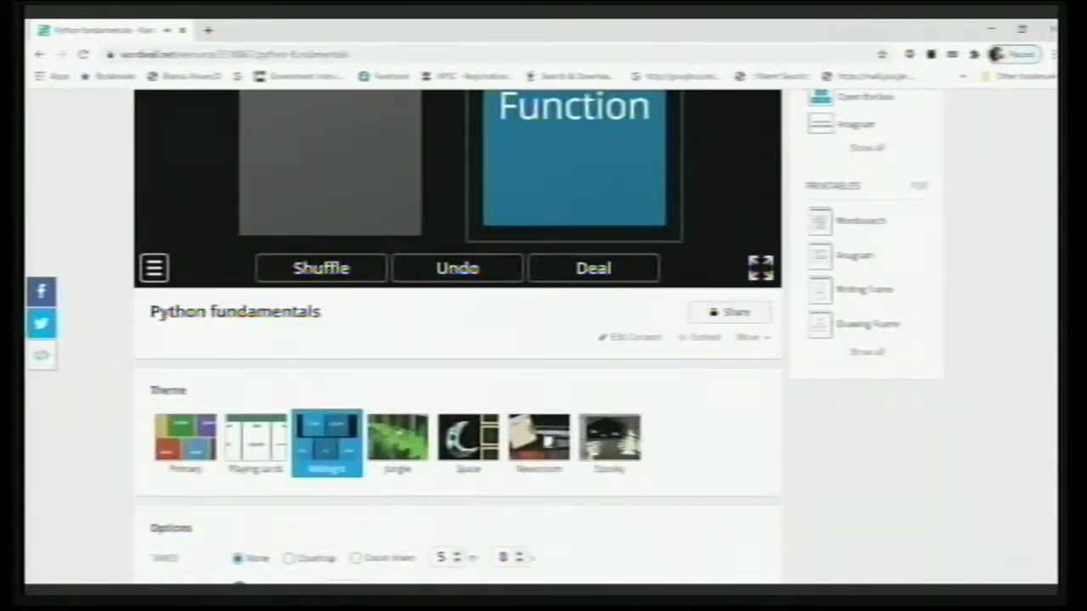
click(399, 437)
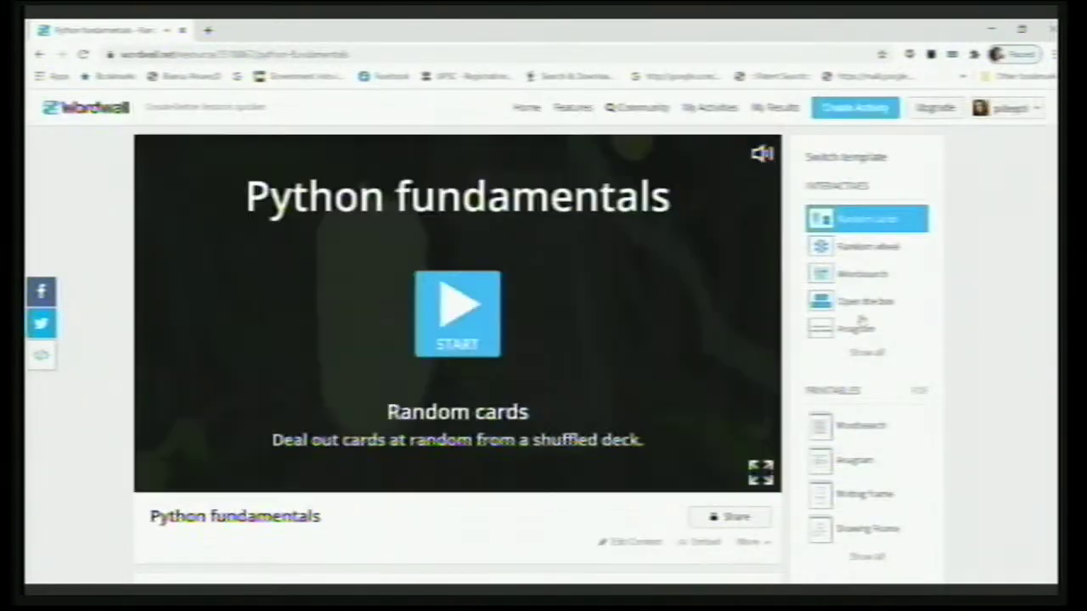
scroll(860, 323, down, 2)
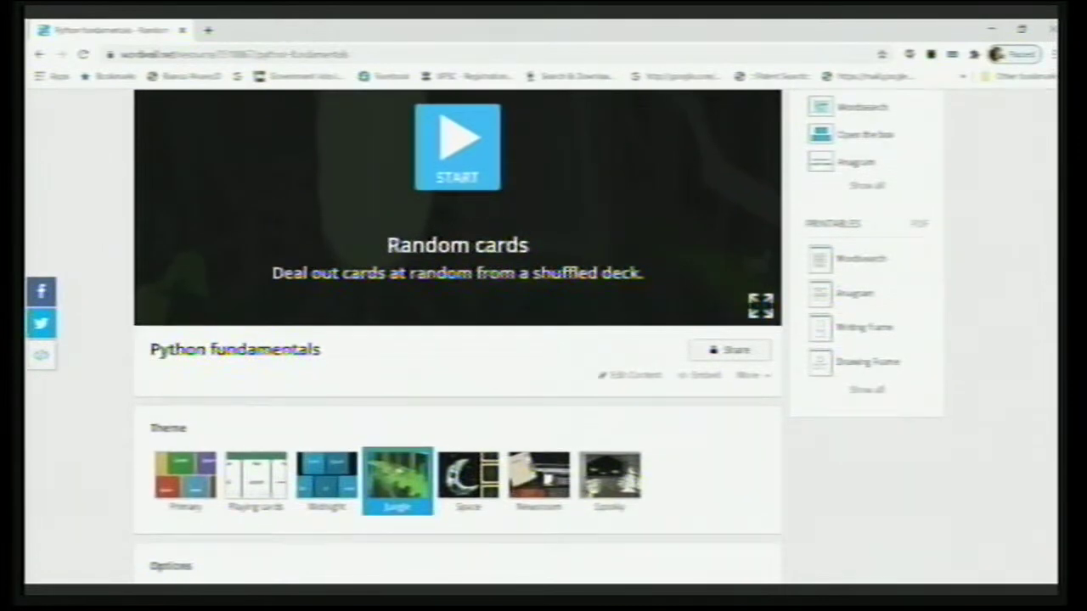
click(473, 491)
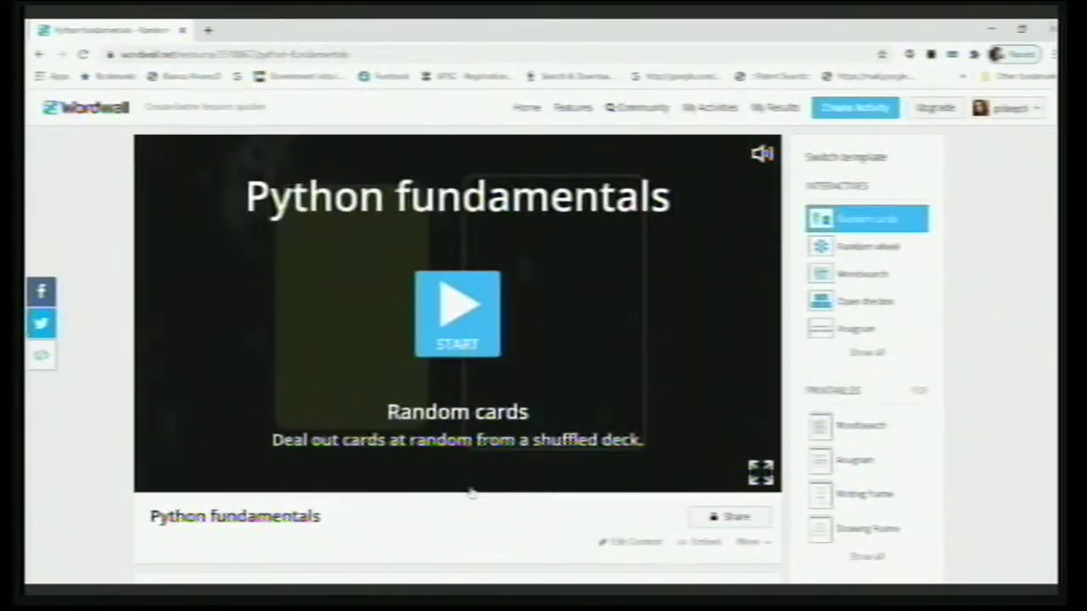
click(453, 300)
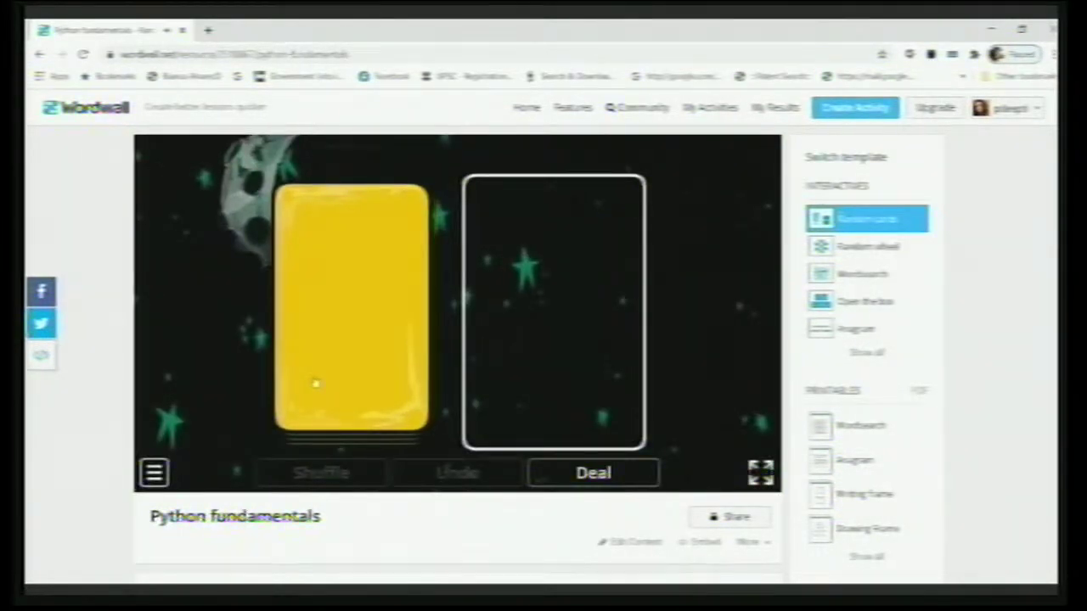
click(315, 384)
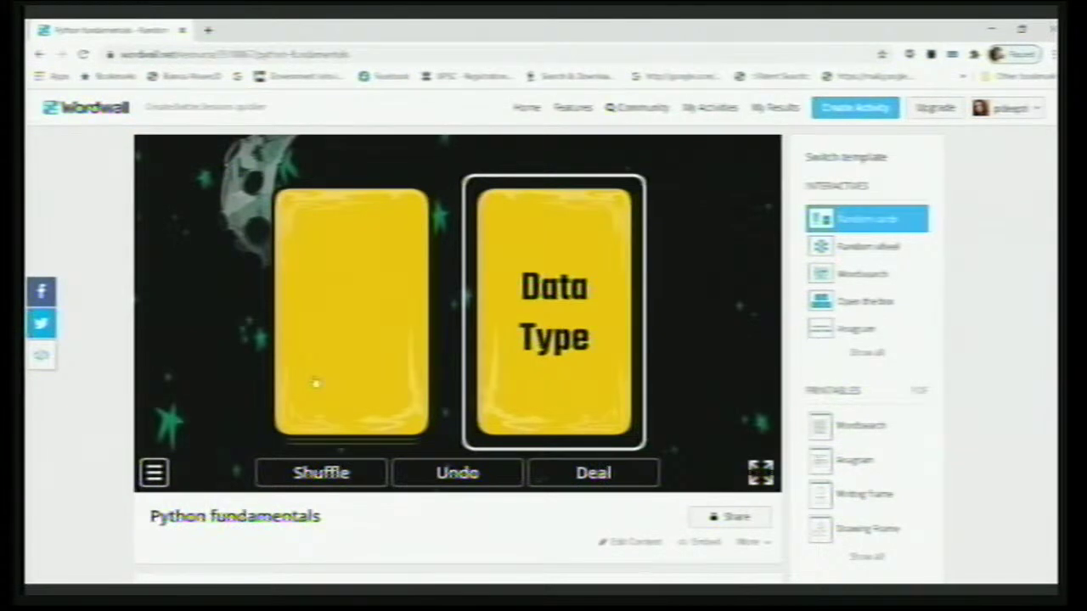
click(338, 365)
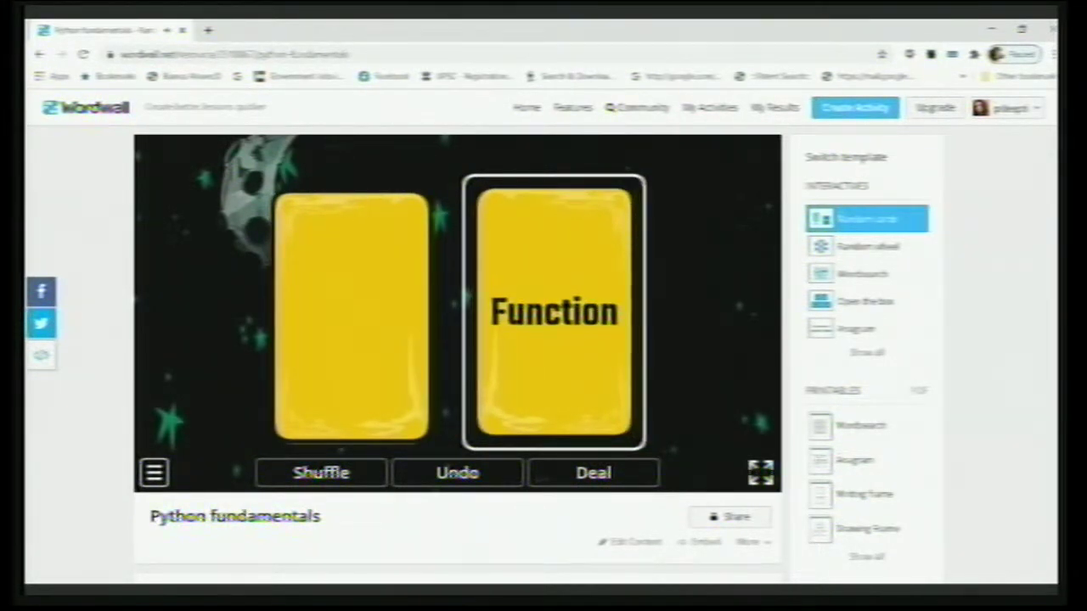
Change the theme to Newsroom, switch it to Spooky, and start the activity to preview it
scroll(459, 340, down, 3)
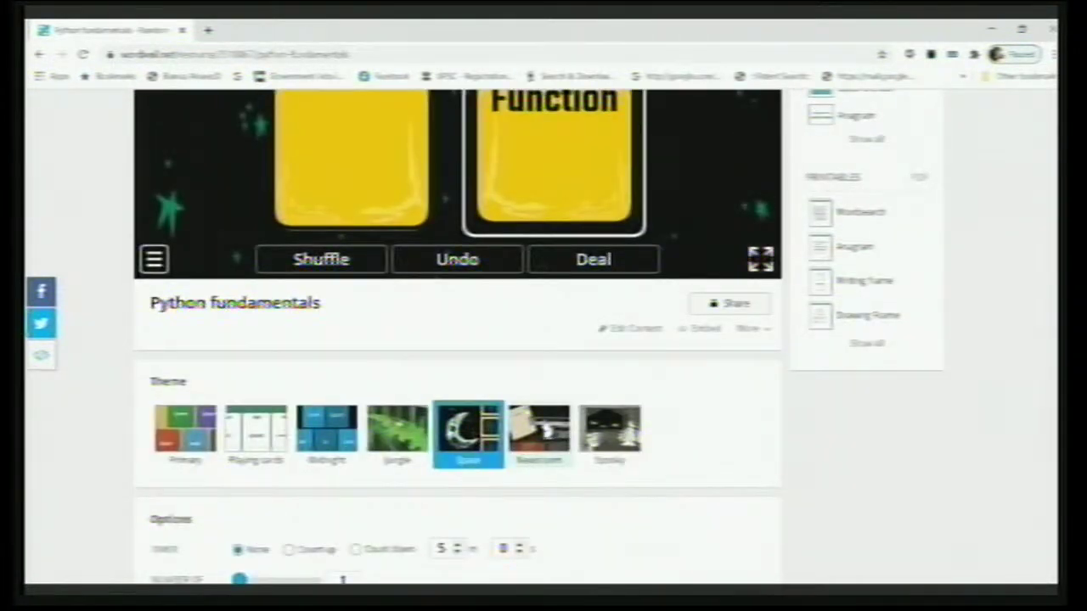
click(543, 426)
scroll(557, 422, down, 3)
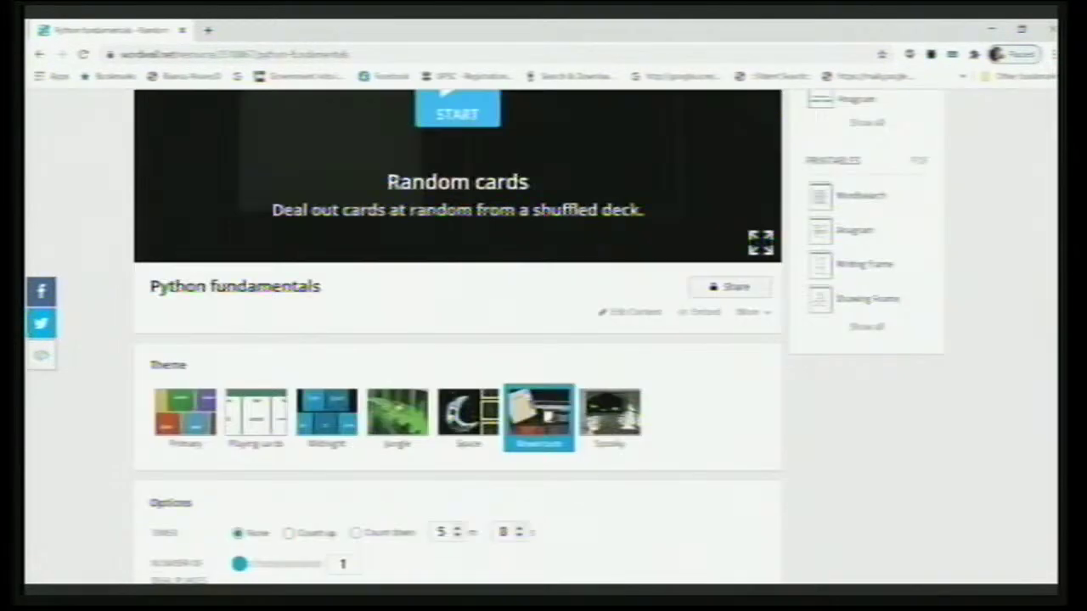
click(625, 386)
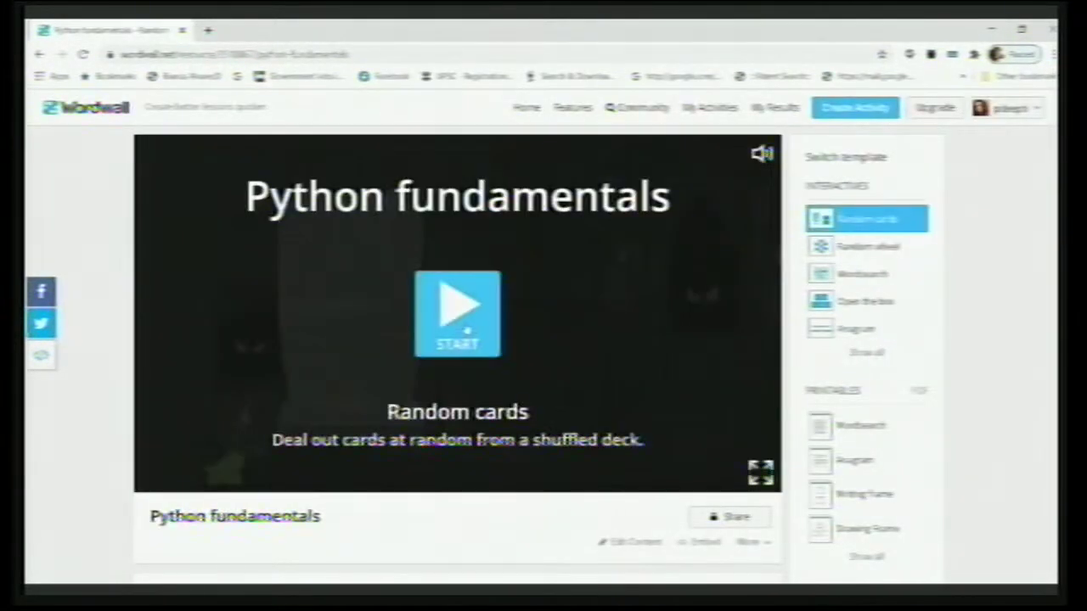
click(466, 330)
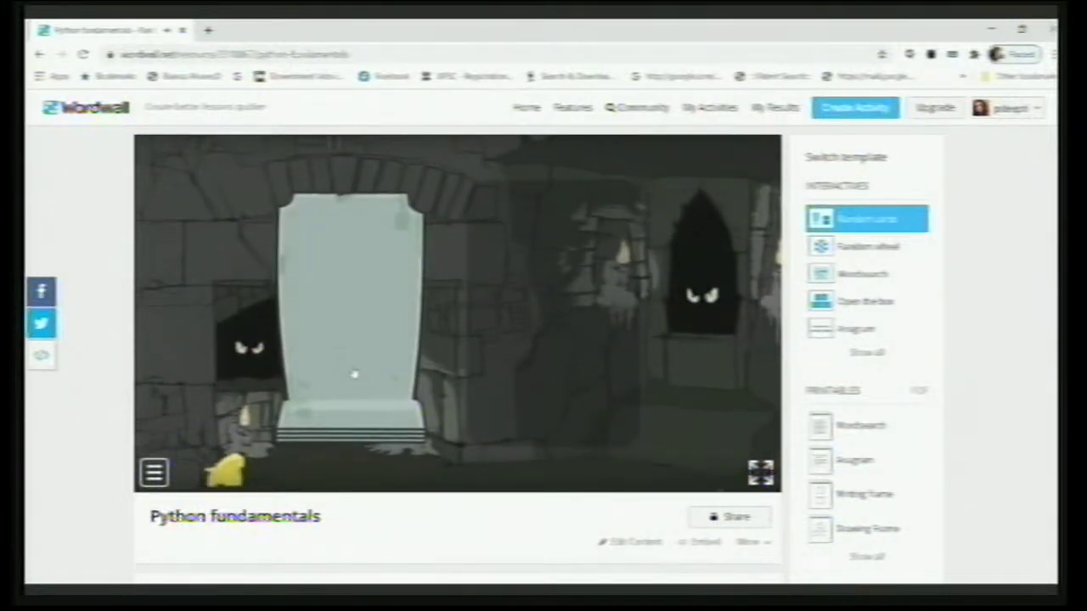
Deal several cards in the Spooky theme to preview how they look
click(355, 374)
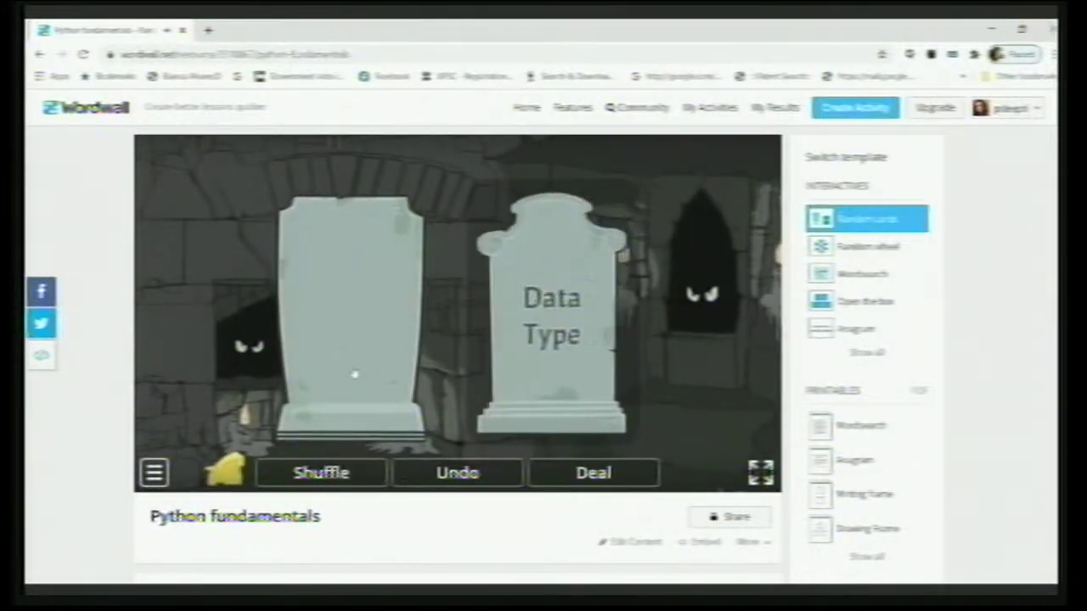
click(355, 375)
click(355, 374)
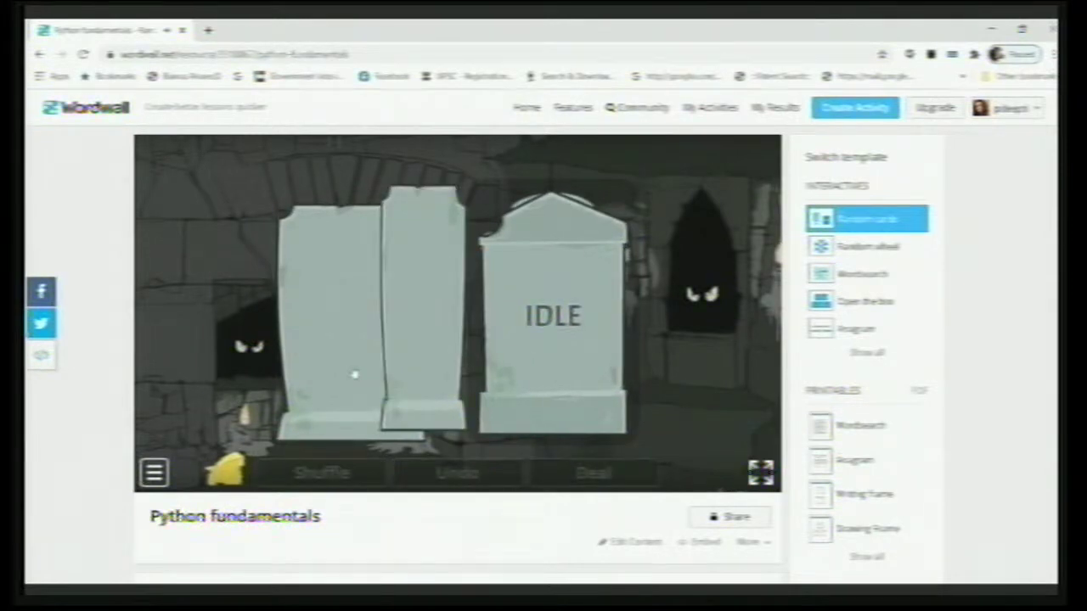
Set a 1-minute count-down timer and 2 deal places, and apply these options to the activity
scroll(951, 242, down, 3)
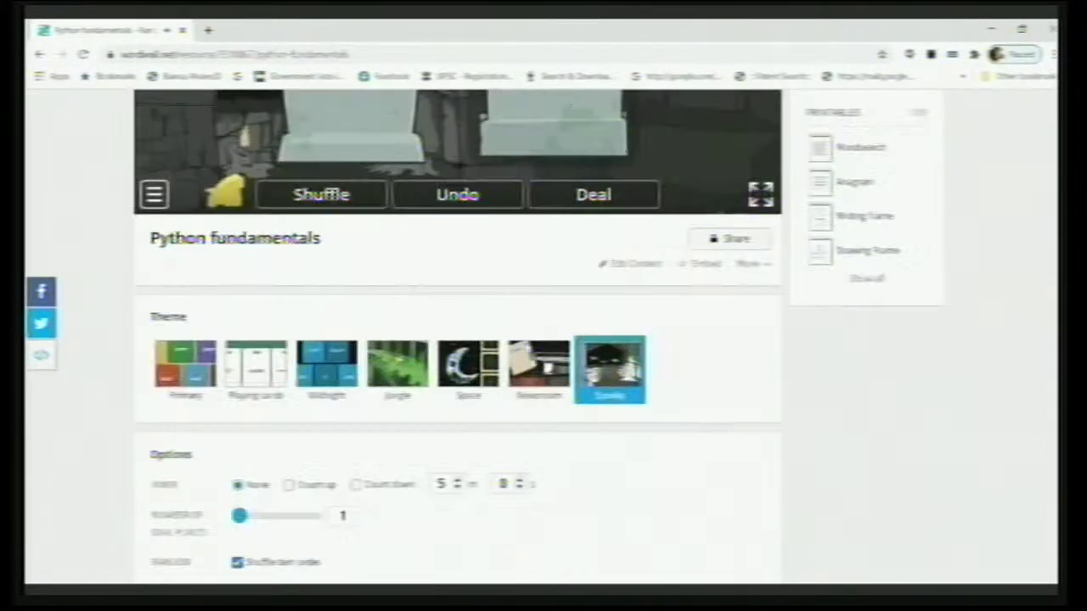
scroll(458, 340, down, 2)
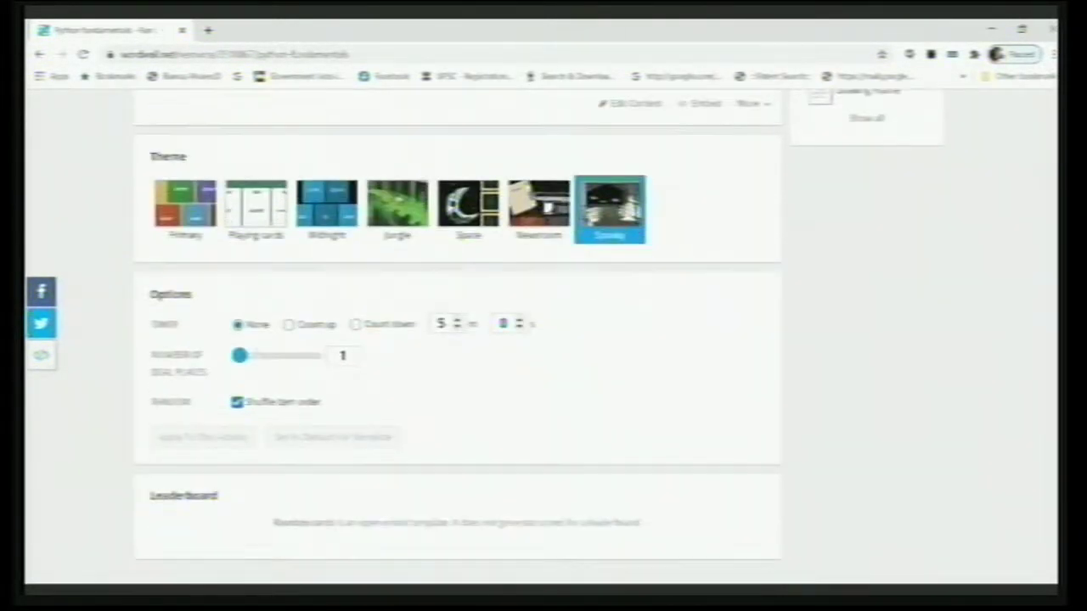
scroll(252, 241, down, 1)
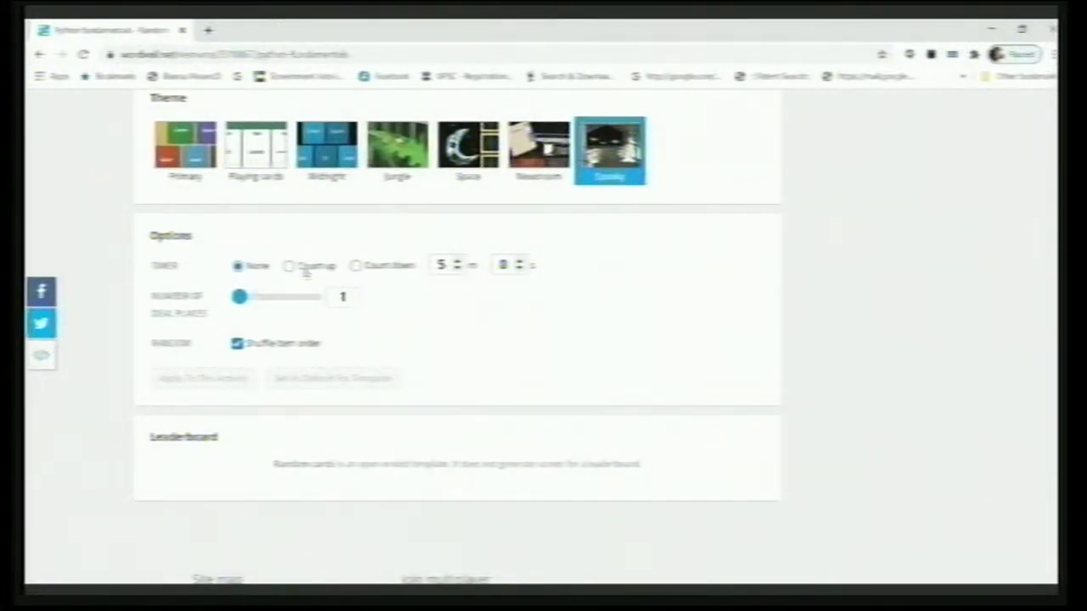
click(355, 266)
click(457, 268)
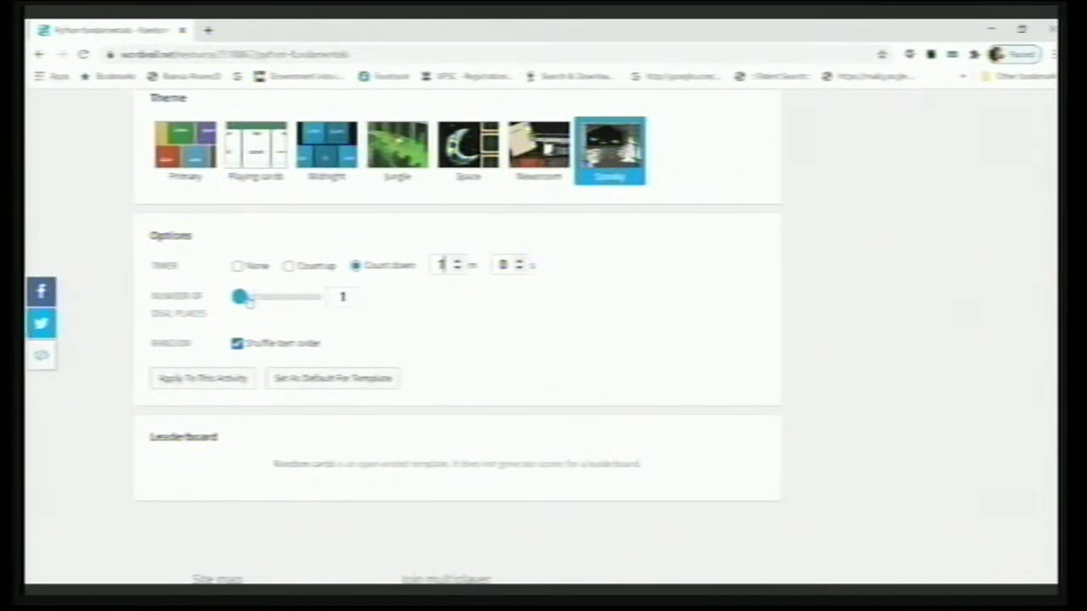
drag(241, 297, 247, 297)
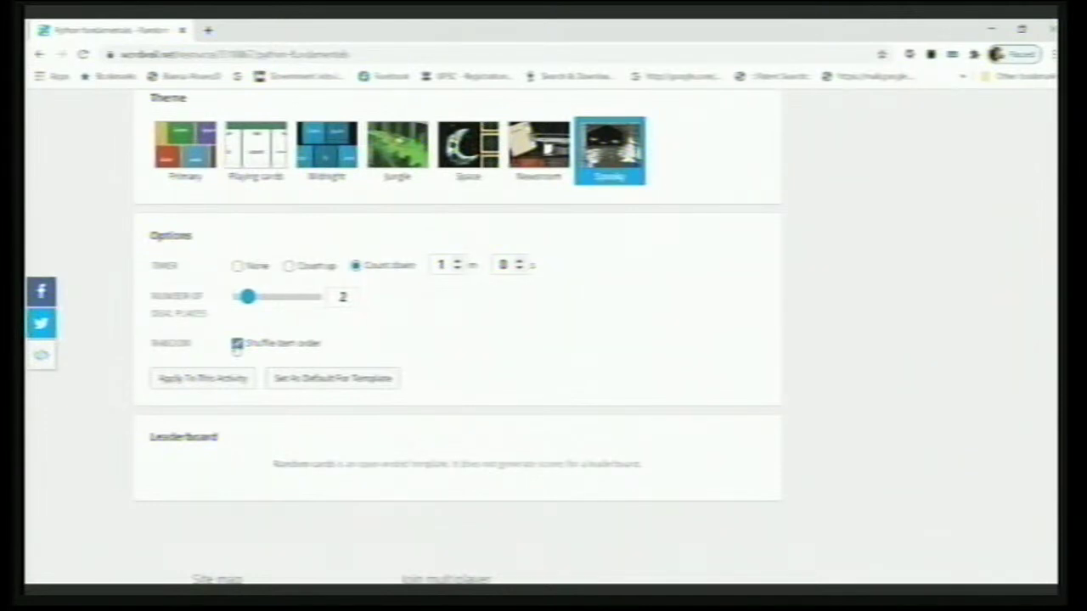
click(207, 378)
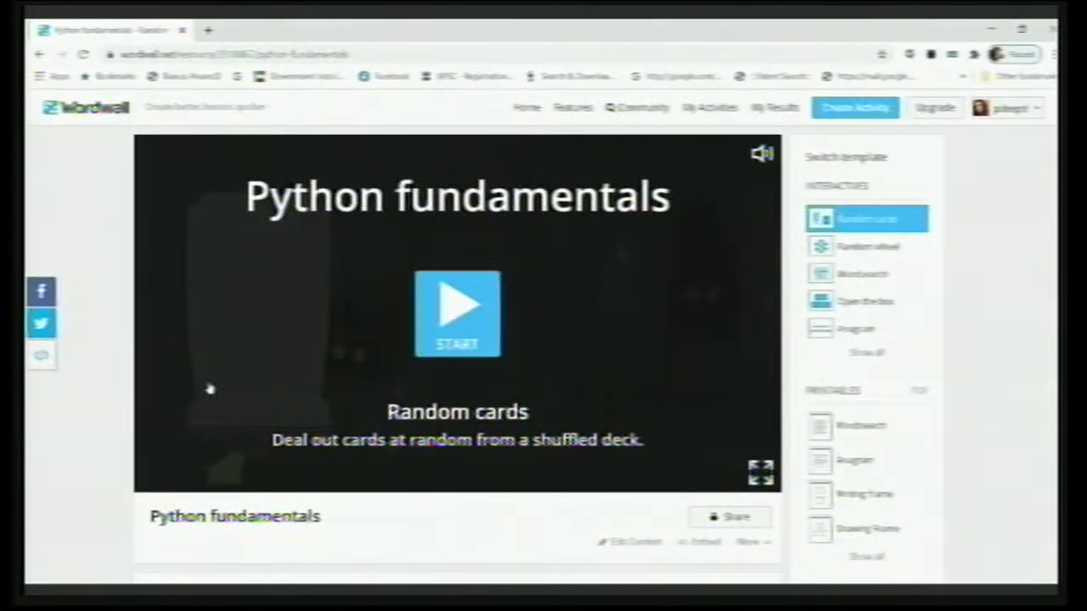
Start the updated random cards activity in full screen and deal cards to preview the timer and two deal places
click(761, 469)
click(510, 285)
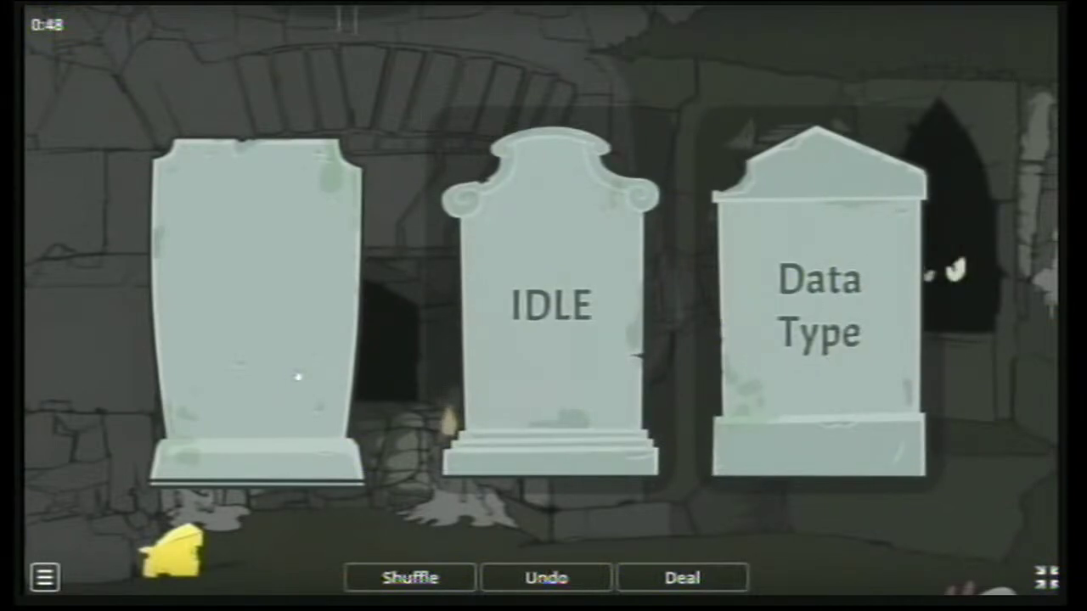
click(292, 381)
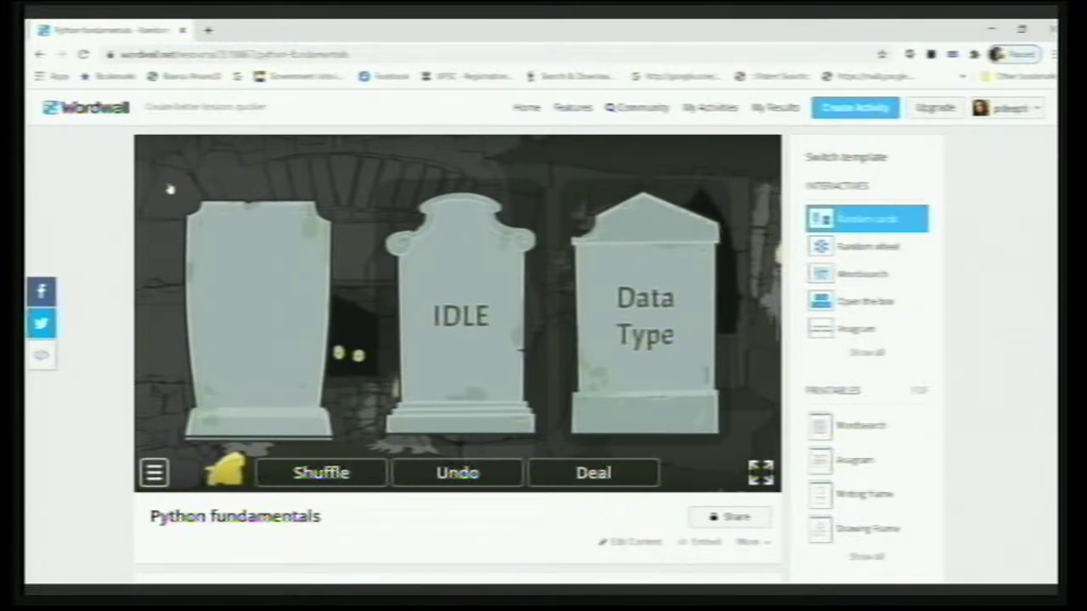
Switch the activity to the Open the box template, start it in full screen and open boxes 4 and 3
click(867, 354)
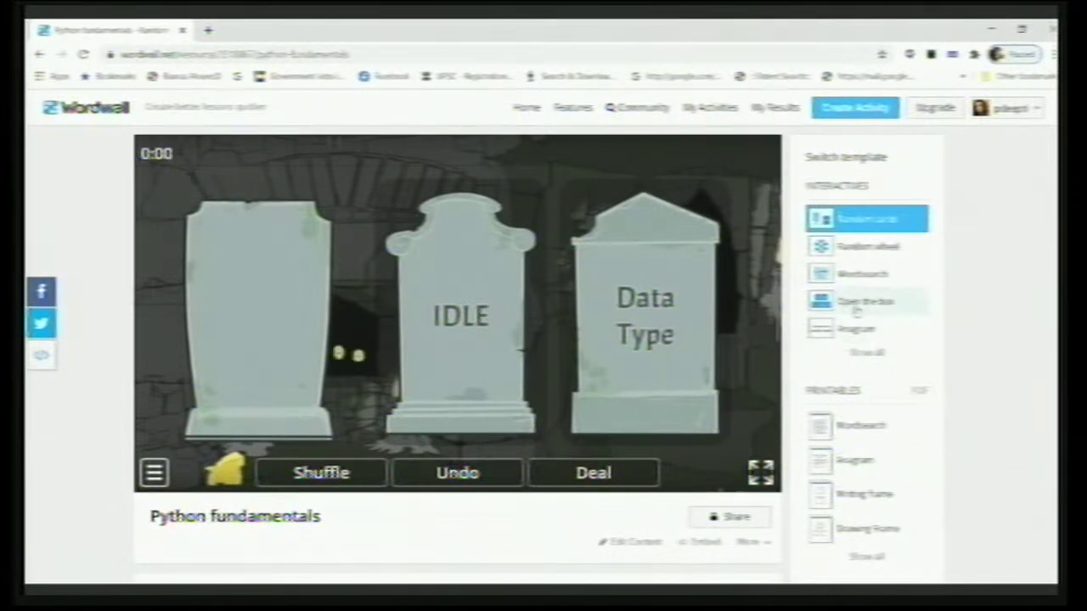
click(855, 311)
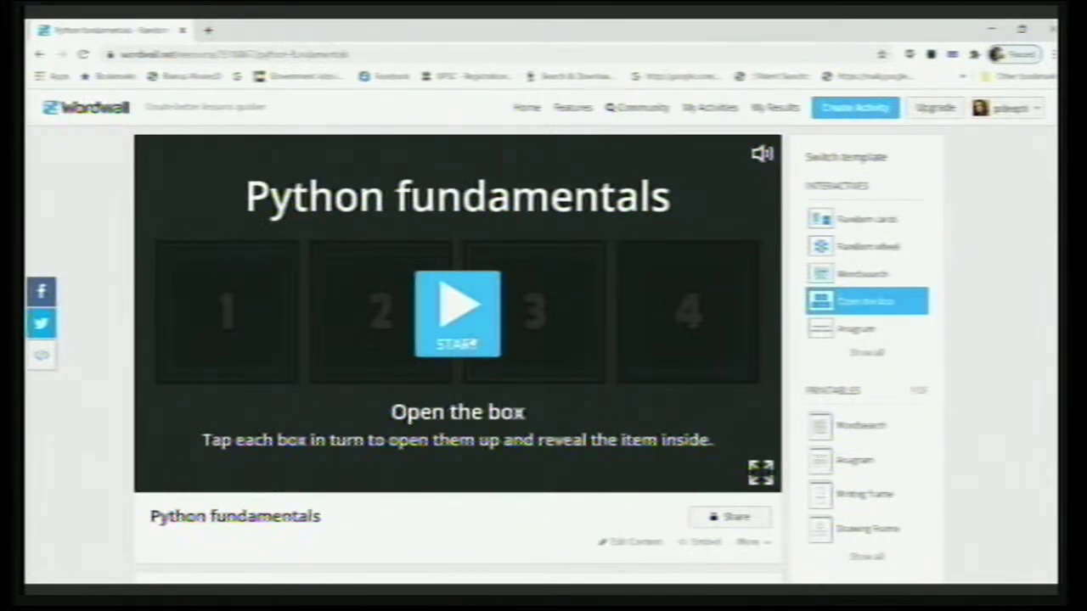
click(768, 480)
click(566, 307)
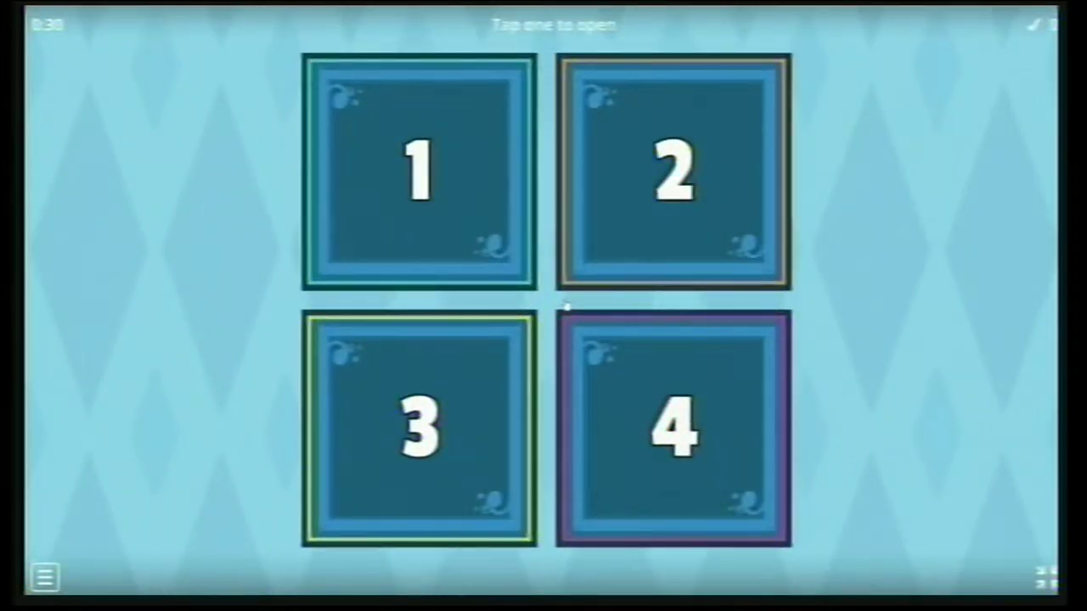
click(626, 384)
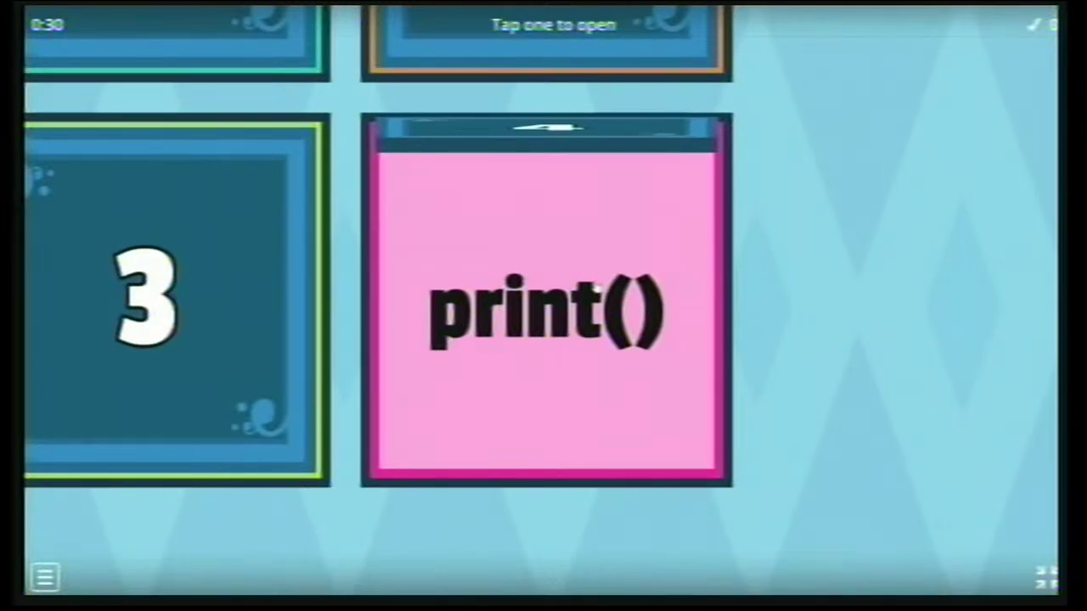
click(236, 310)
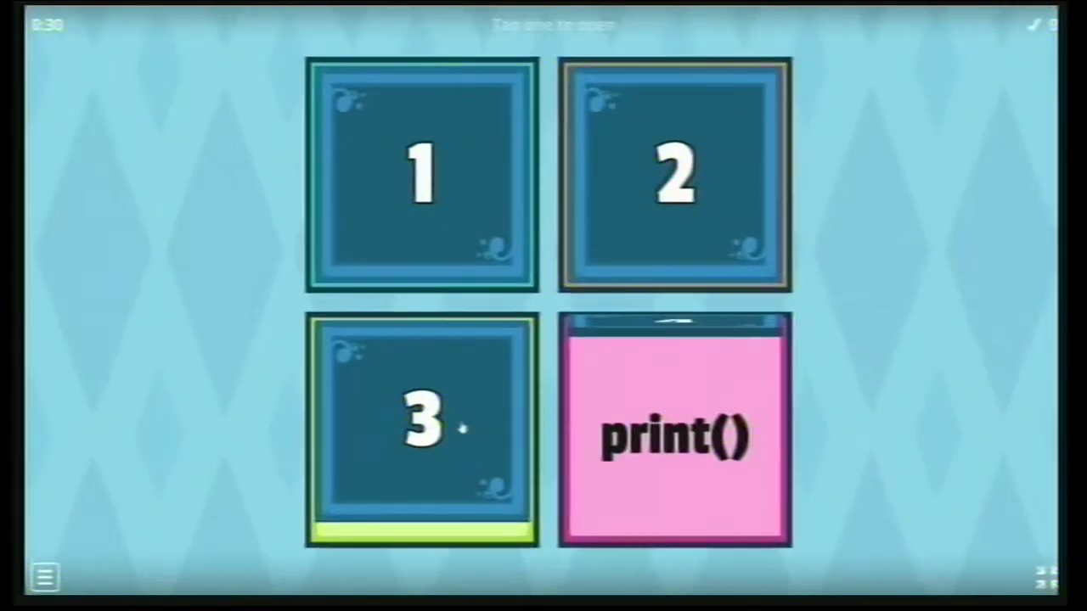
click(461, 427)
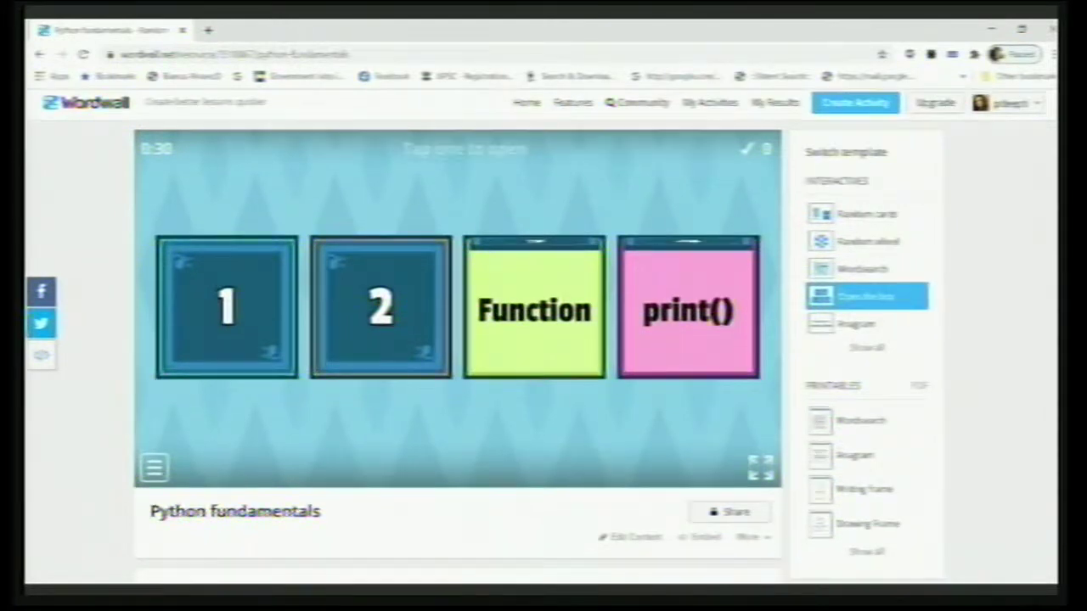
Change the Open the box theme to Wooden desk and start the activity
scroll(542, 340, down, 1)
scroll(458, 255, down, 1)
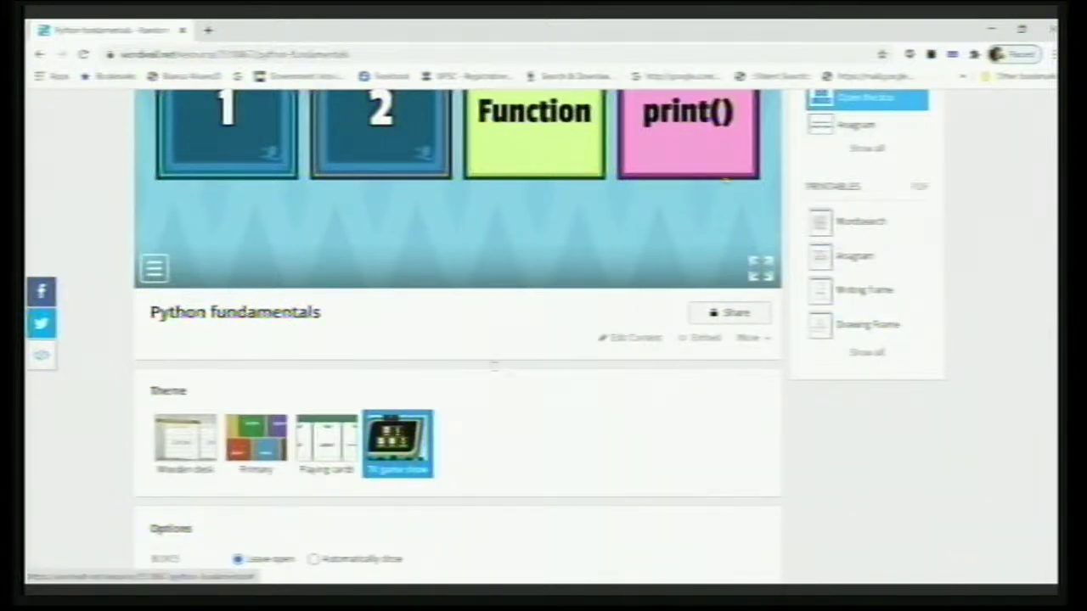
click(189, 456)
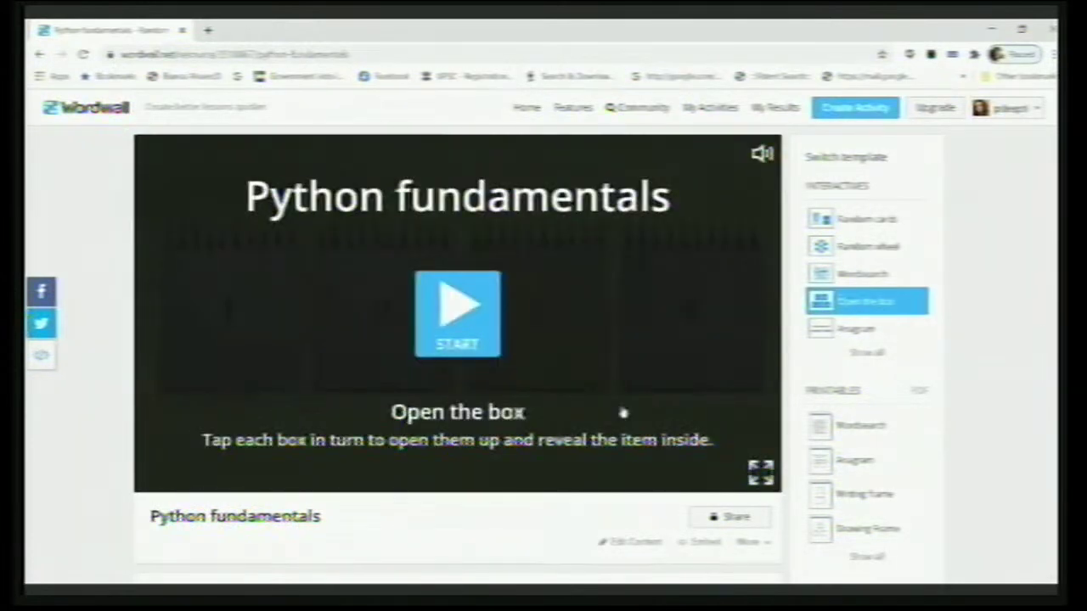
click(480, 352)
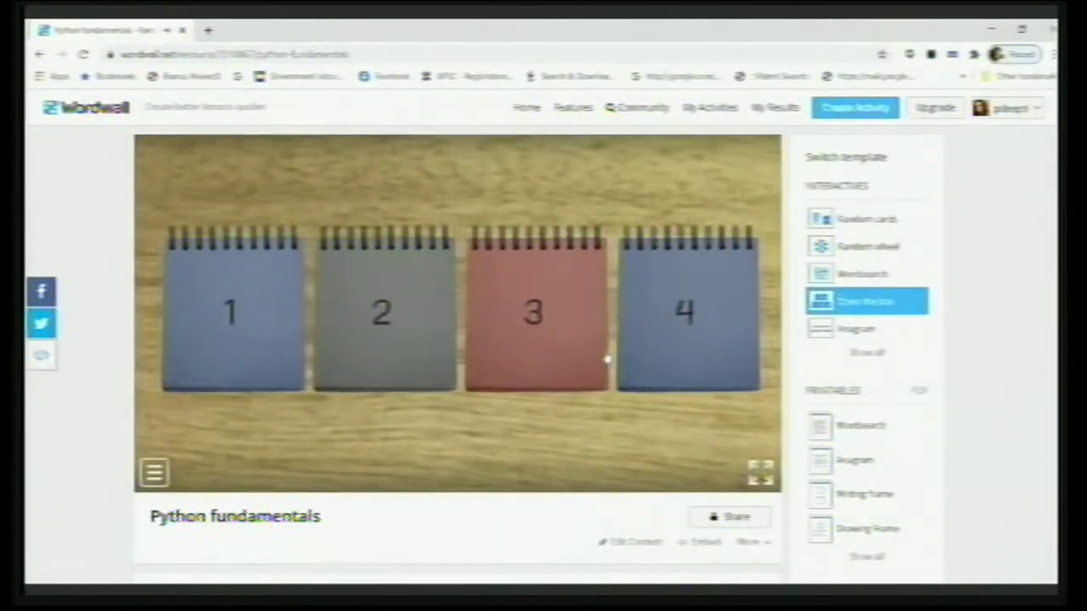
Set the boxes to close automatically, arrange them in 3 columns and 3 rows, and apply the options to the activity
scroll(606, 358, down, 4)
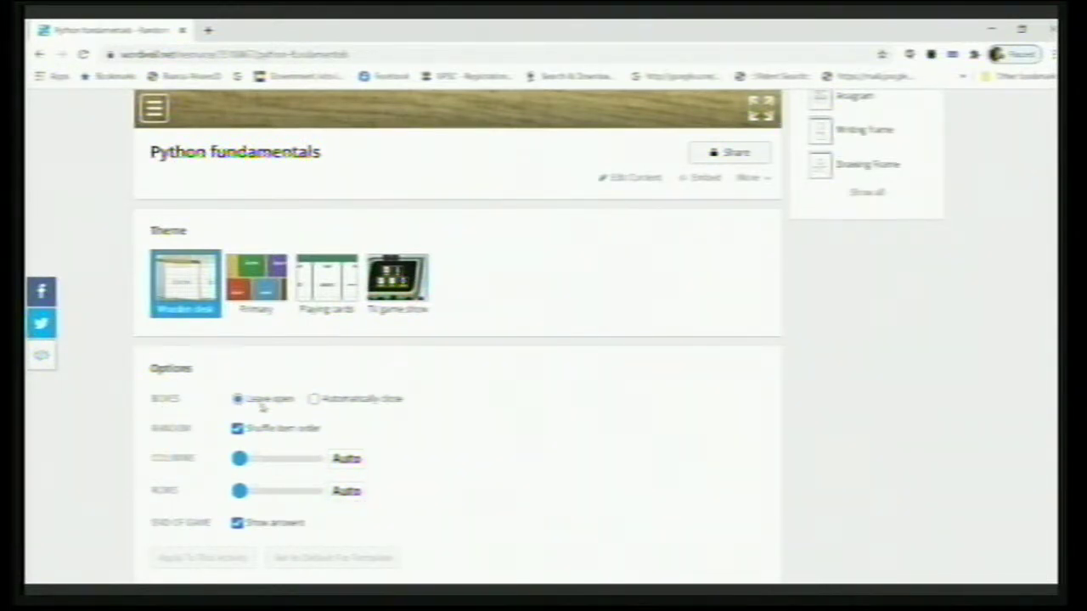
click(361, 399)
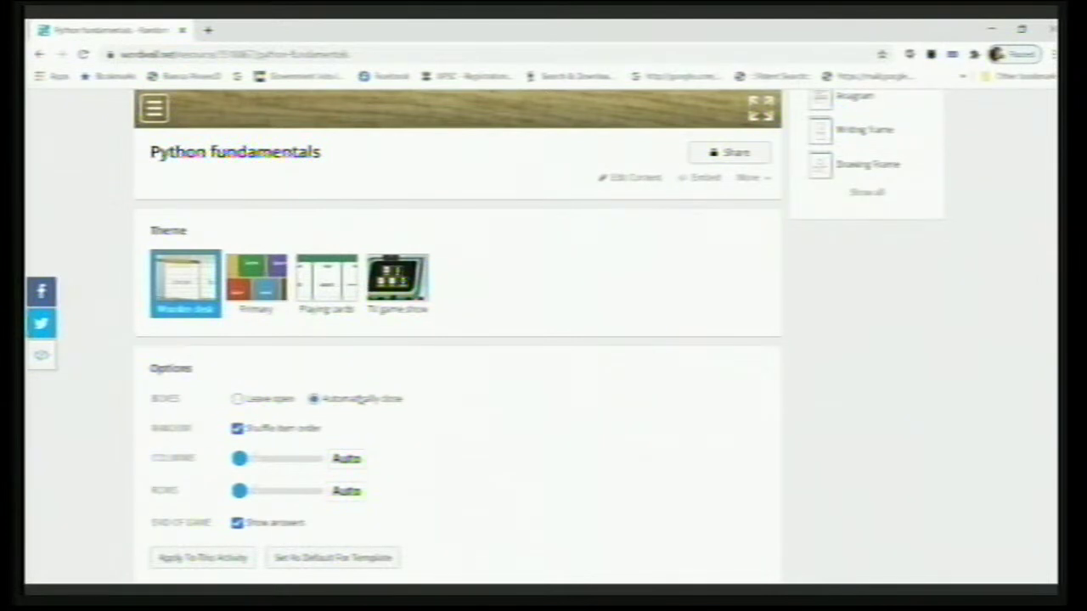
click(273, 402)
click(346, 405)
click(248, 459)
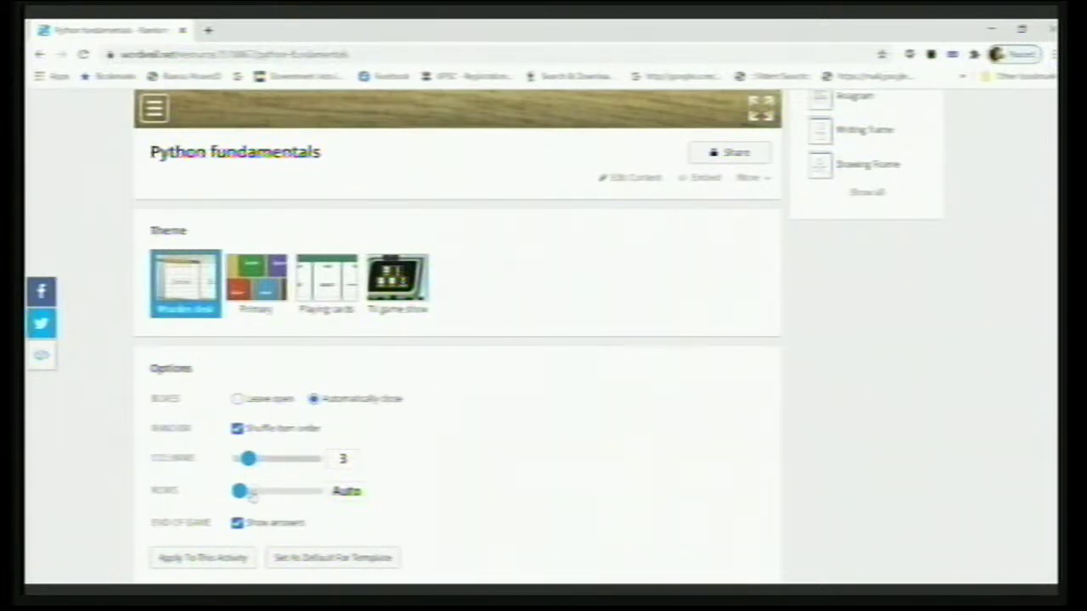
click(250, 495)
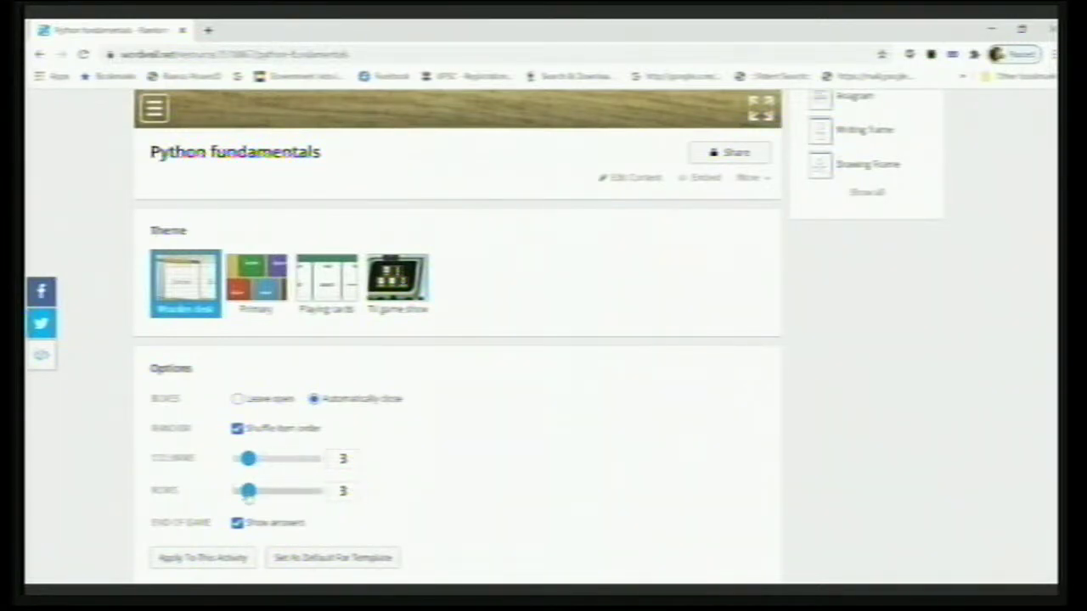
click(222, 559)
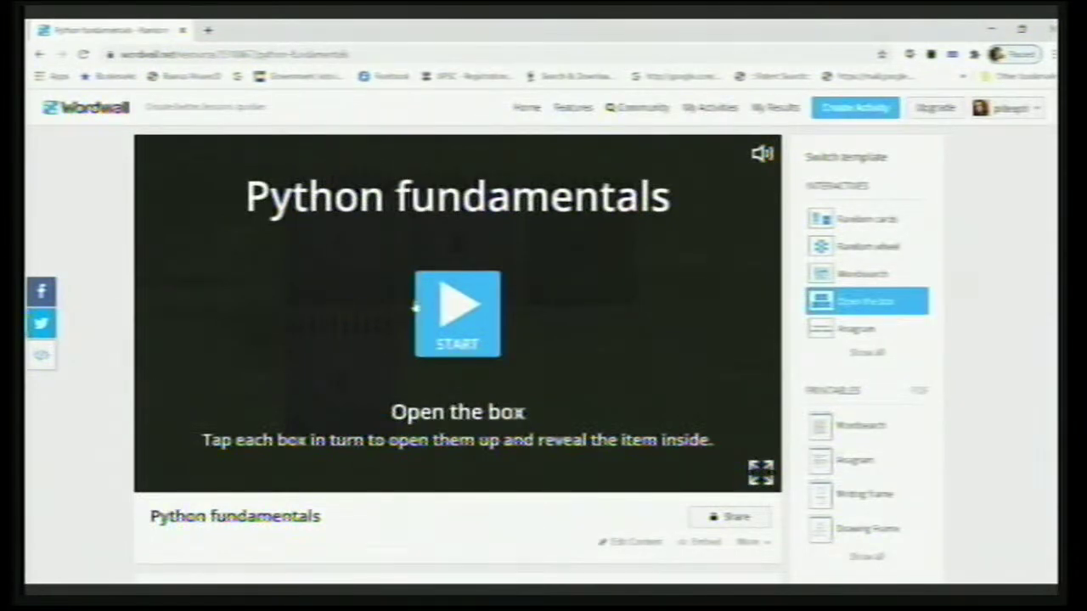
Start the activity with the new layout and open box 3 to check that it closes automatically
click(439, 310)
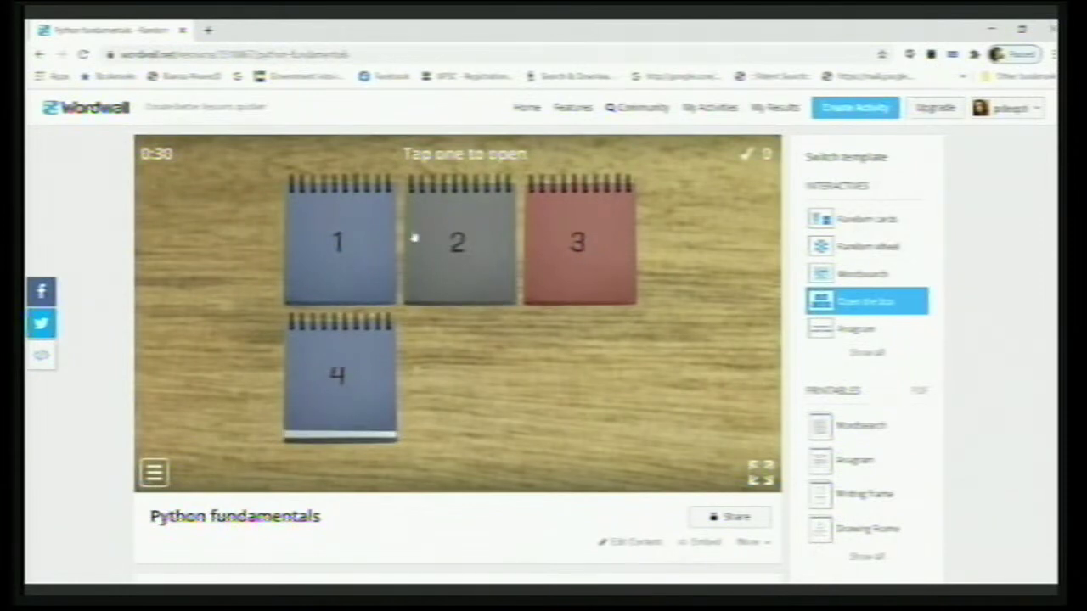
click(578, 249)
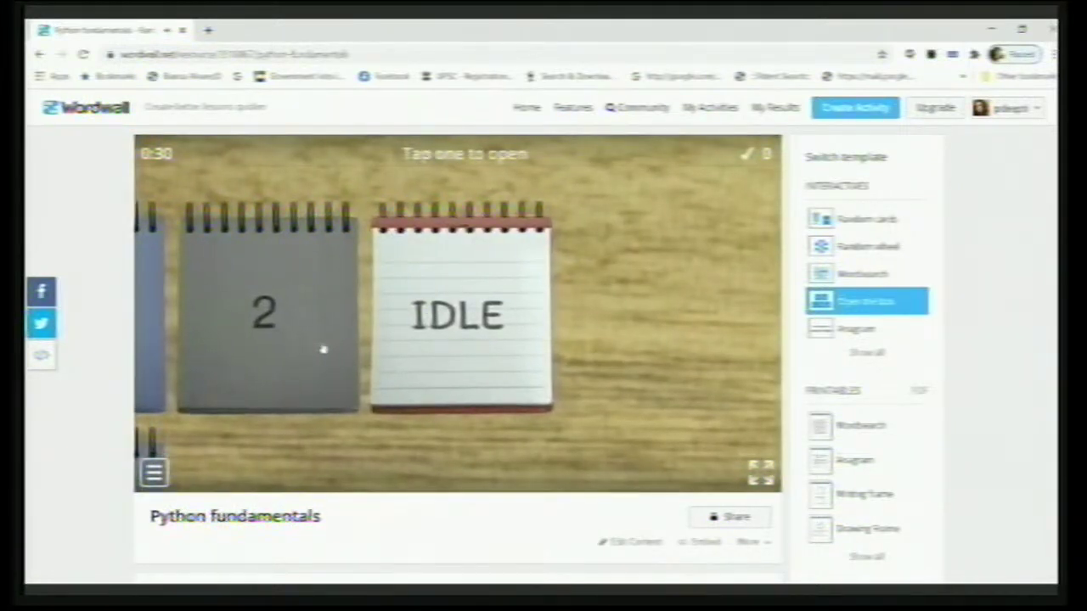
click(300, 348)
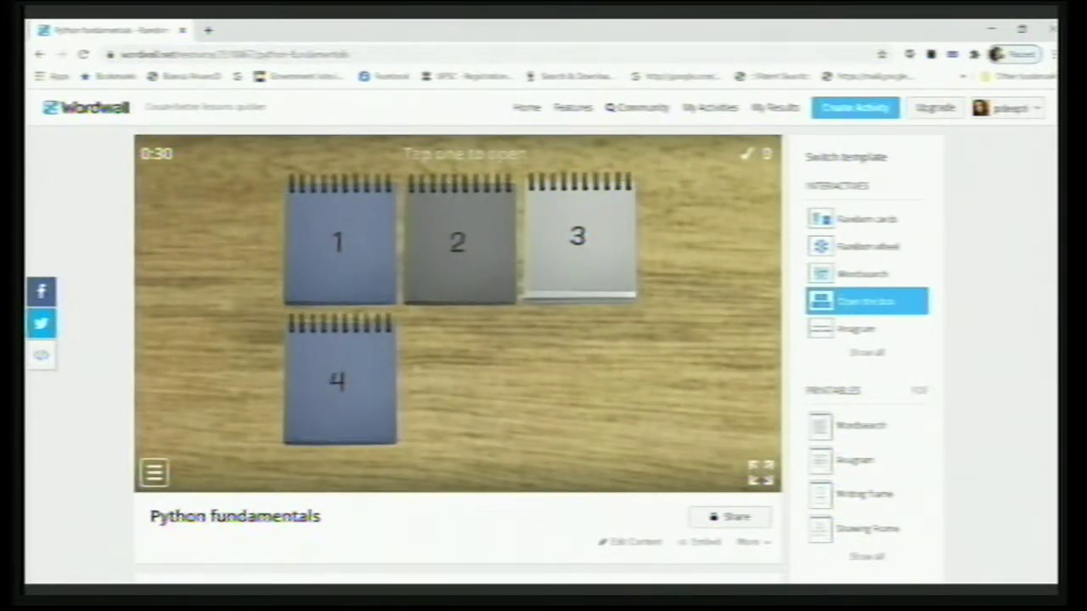
Switch the activity to the interactive Wordsearch template, start it and try selecting letters in the grid
click(877, 273)
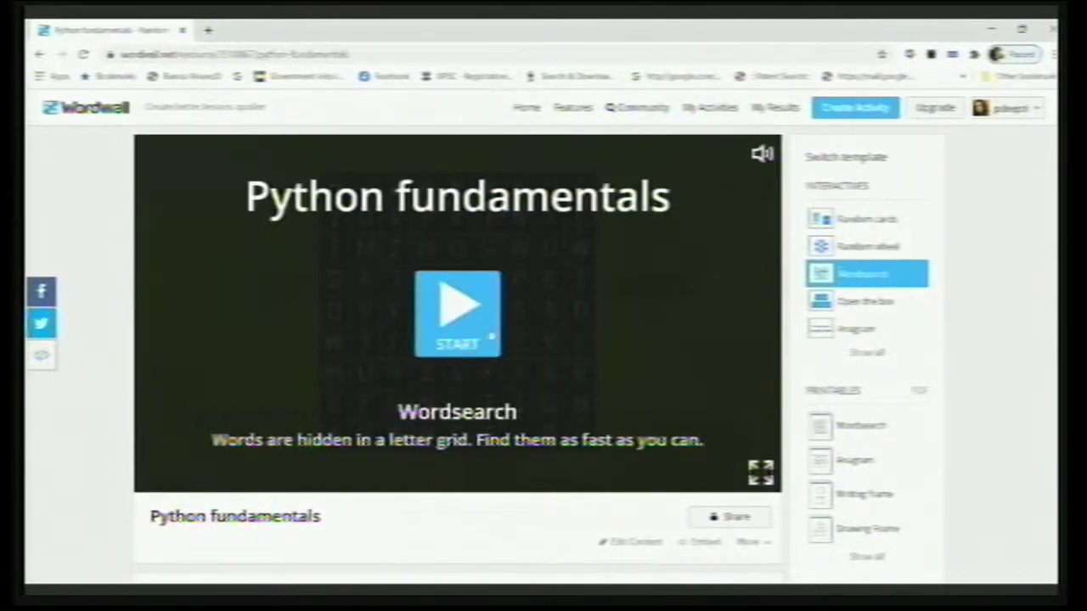
click(486, 333)
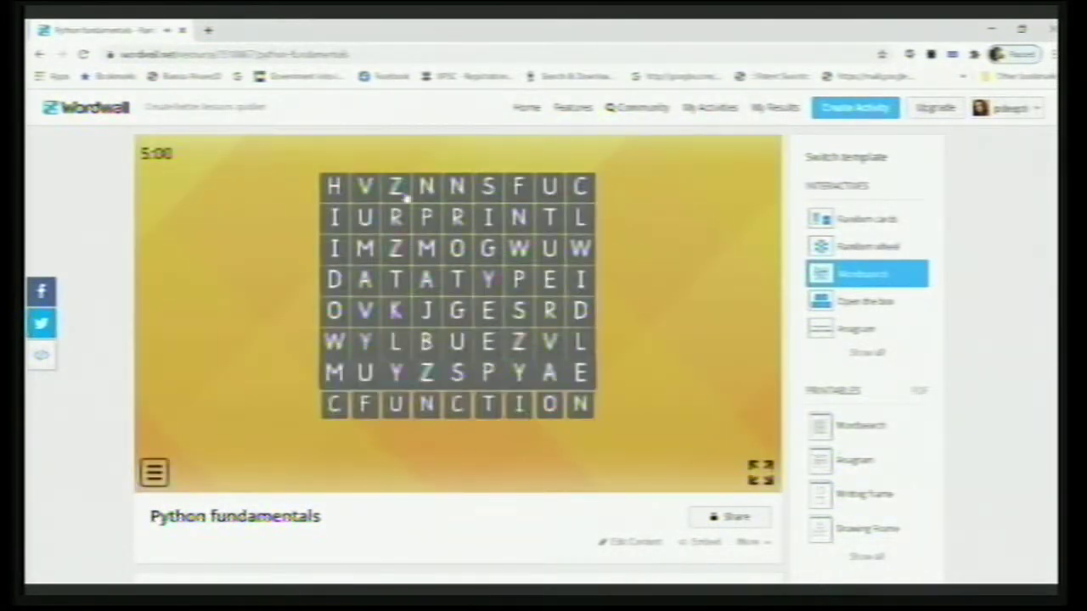
click(375, 200)
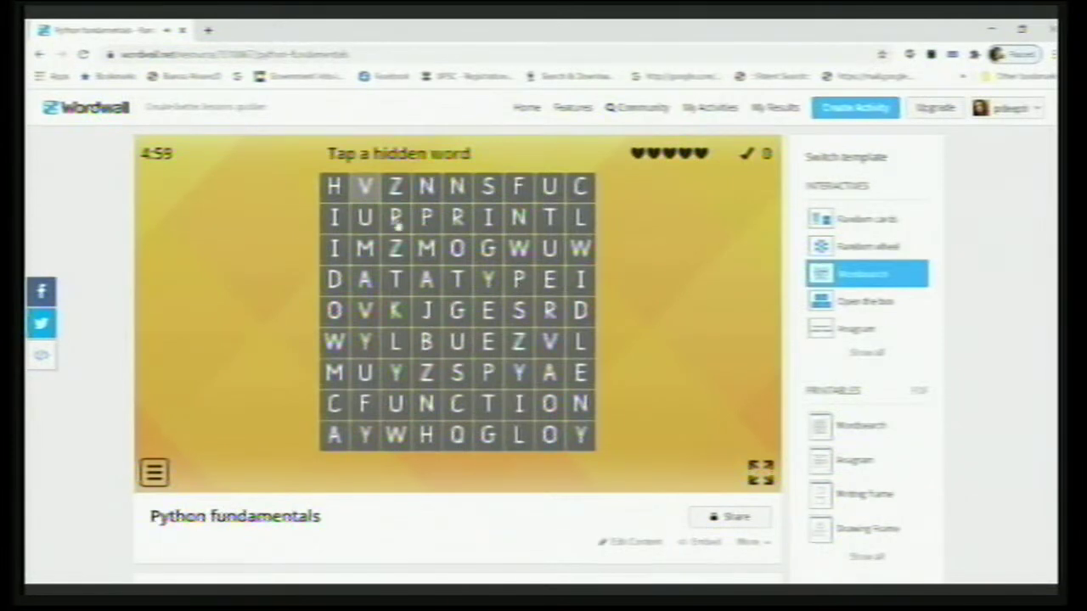
click(395, 219)
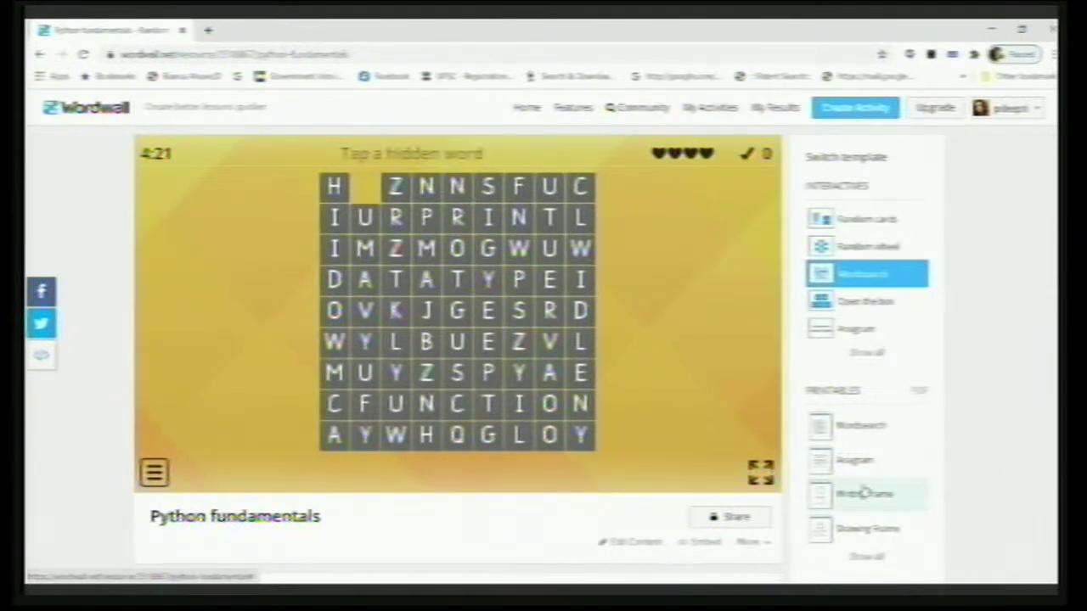
Generate the printable Wordsearch version, look over the worksheet and download it as a PDF
click(851, 426)
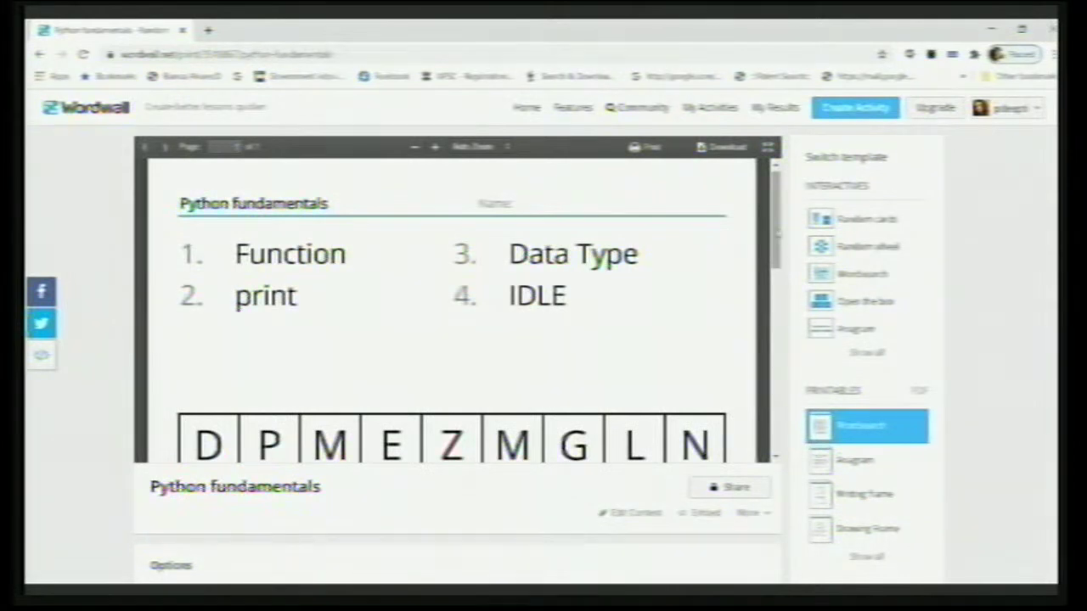
scroll(775, 221, down, 1)
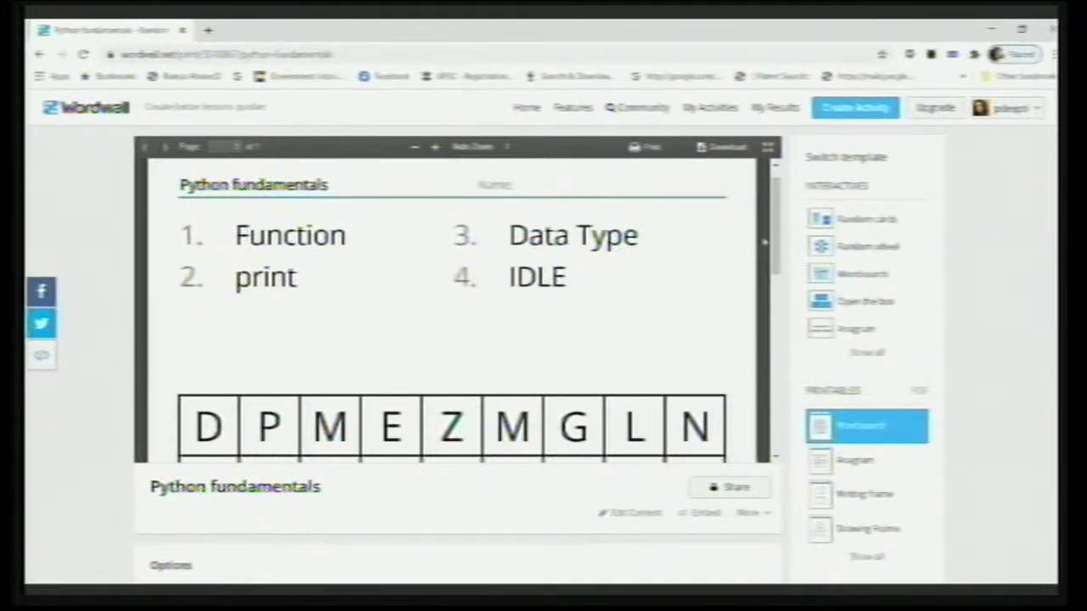
drag(768, 242, 769, 202)
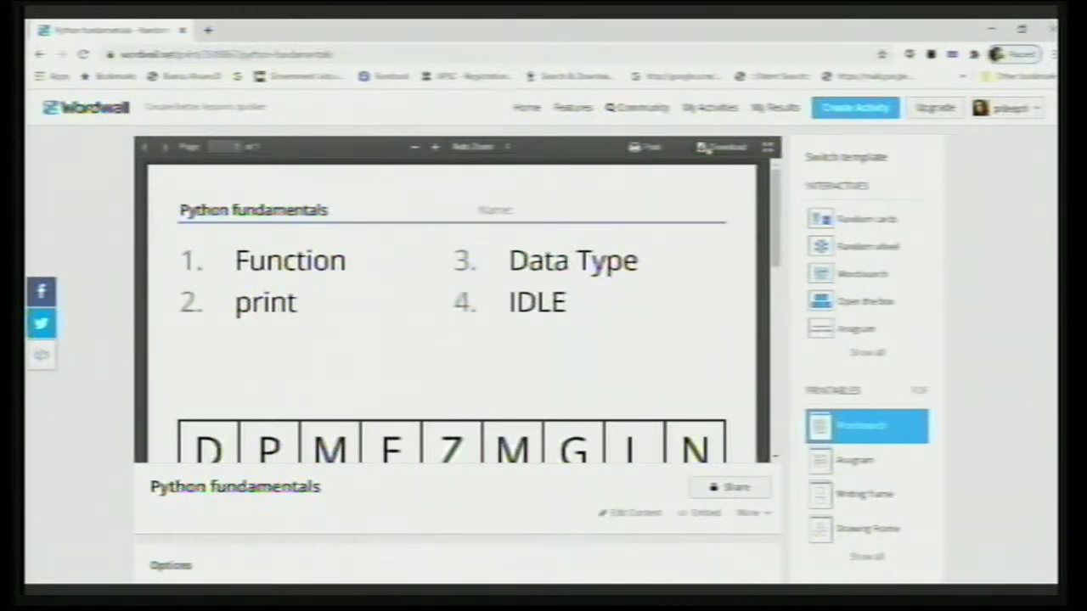
click(721, 147)
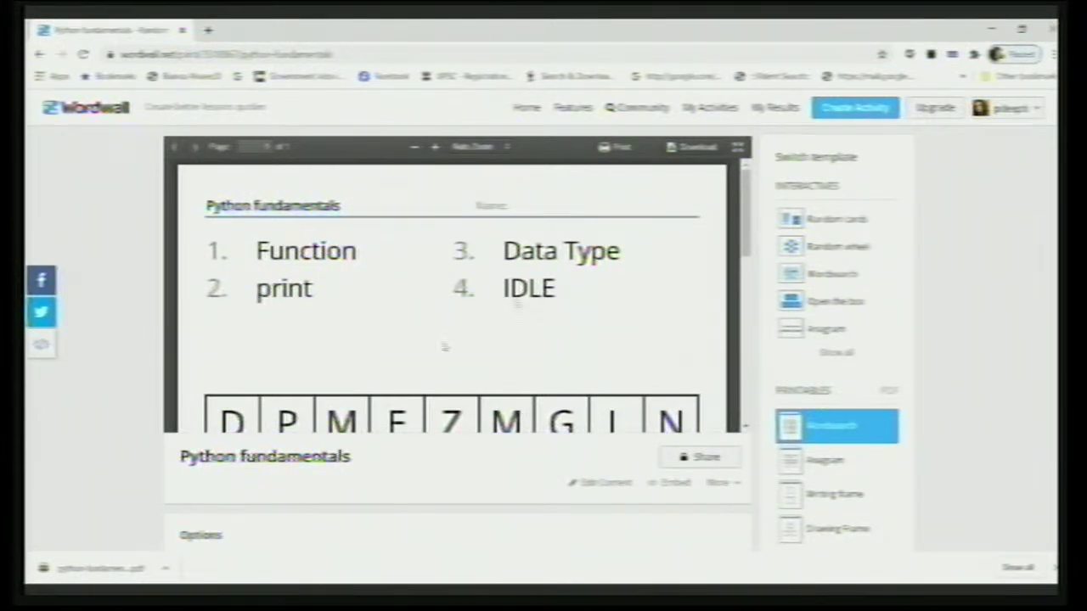
Preview the Writing frame and Drawing frame printable versions of the Python fundamentals activity
click(834, 502)
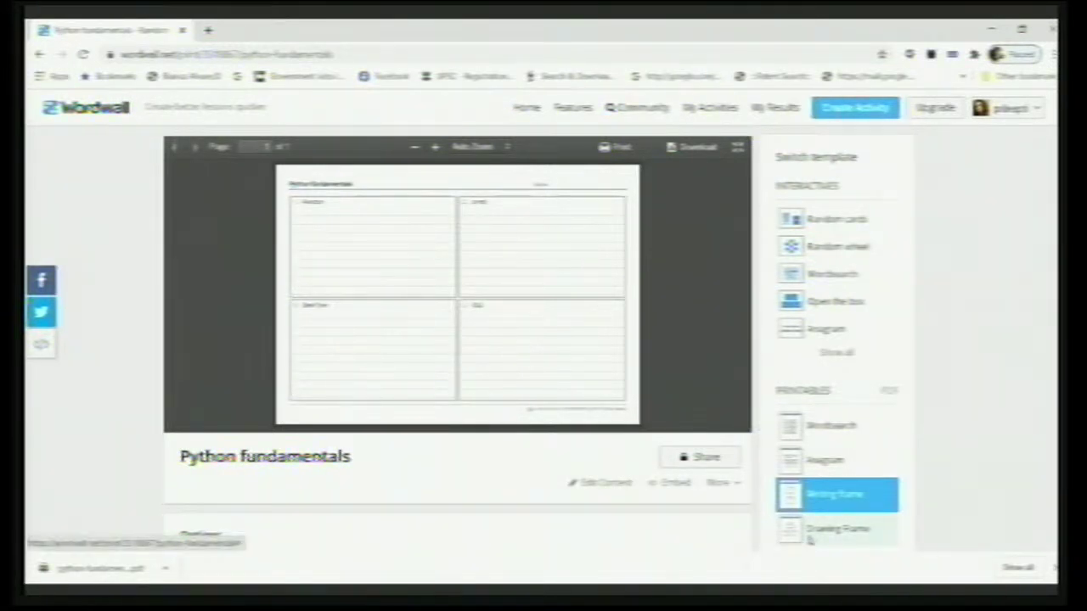
click(809, 539)
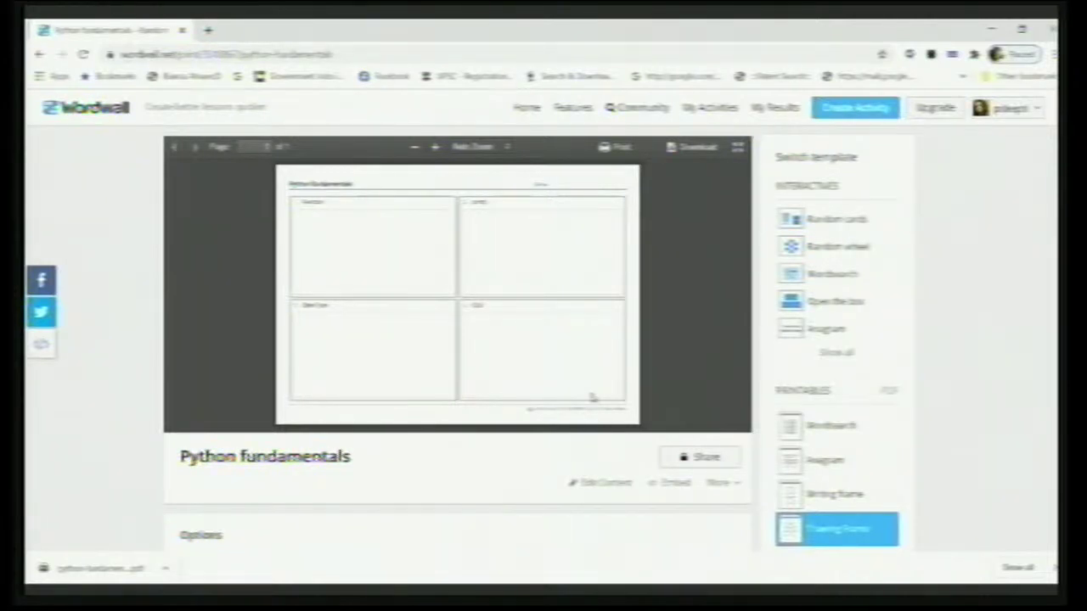
Edit the activity's content as Random cards and add a fifth item, CO2, with the 2 formatted as a subscript
click(599, 485)
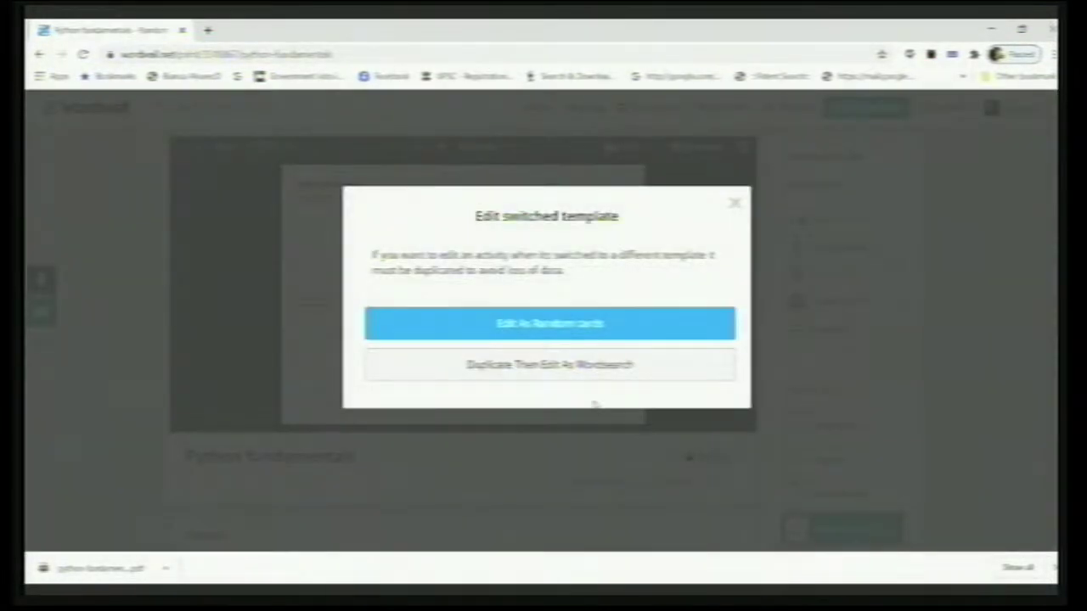
click(599, 332)
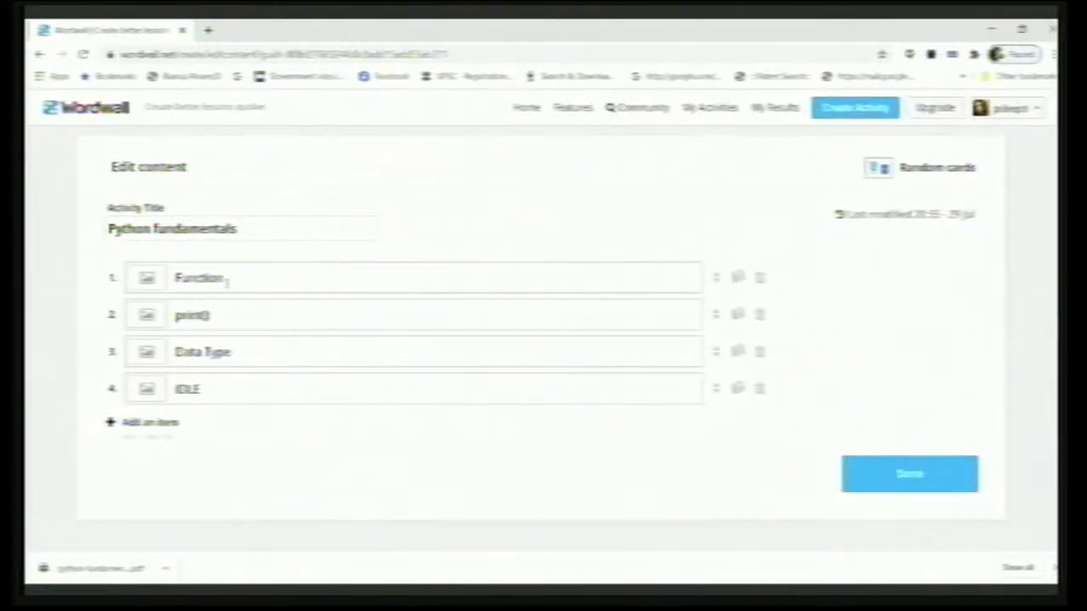
click(141, 422)
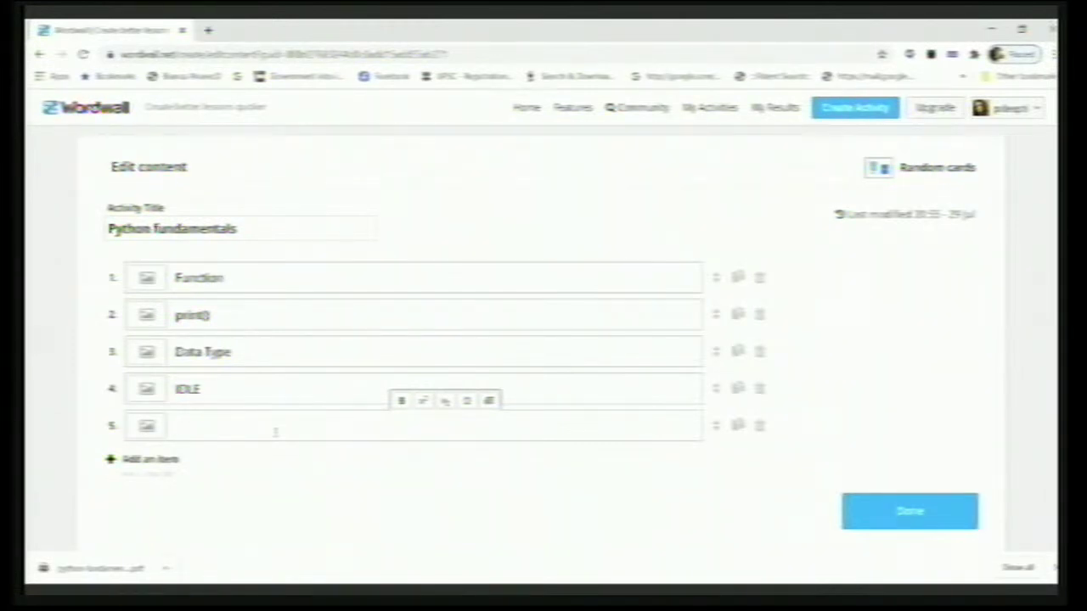
text(CO2)
drag(203, 427, 195, 426)
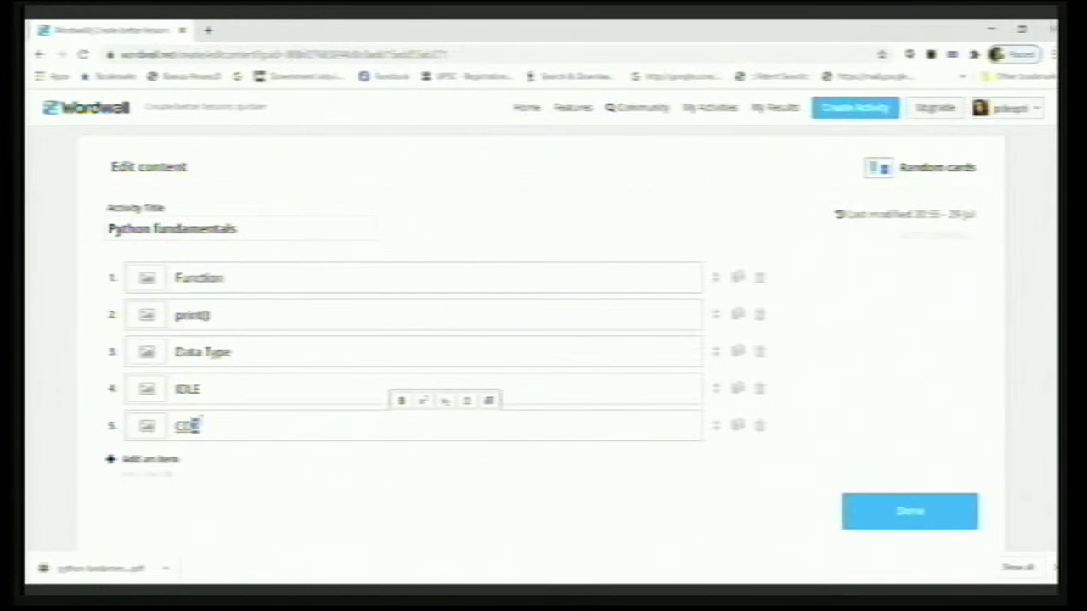
click(445, 402)
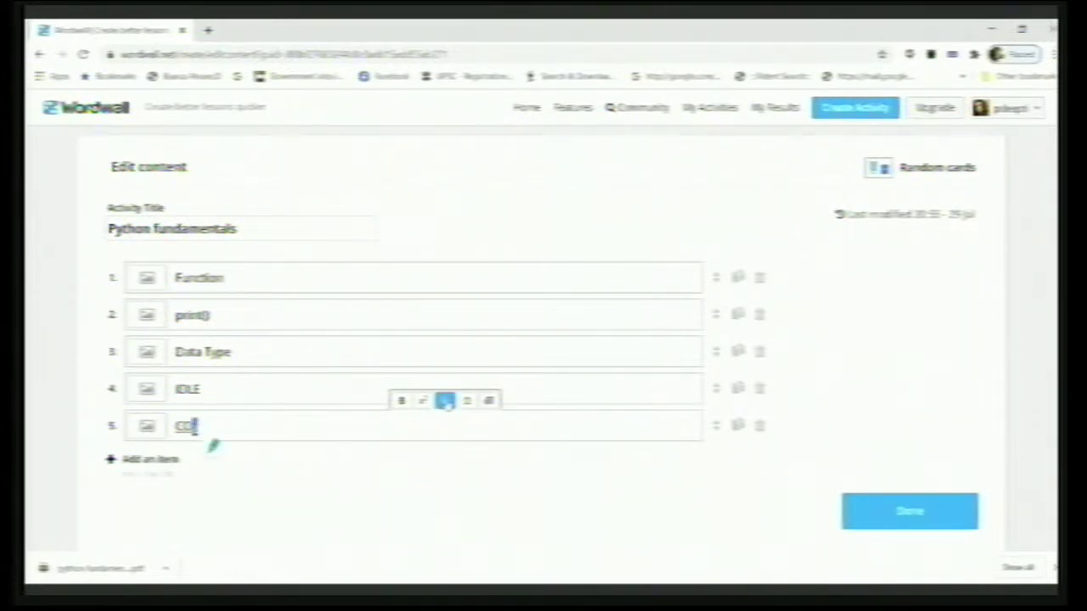
click(304, 433)
Add a sixth item, a2, with the 2 formatted as a superscript, and try the last text formatting option on it
click(110, 459)
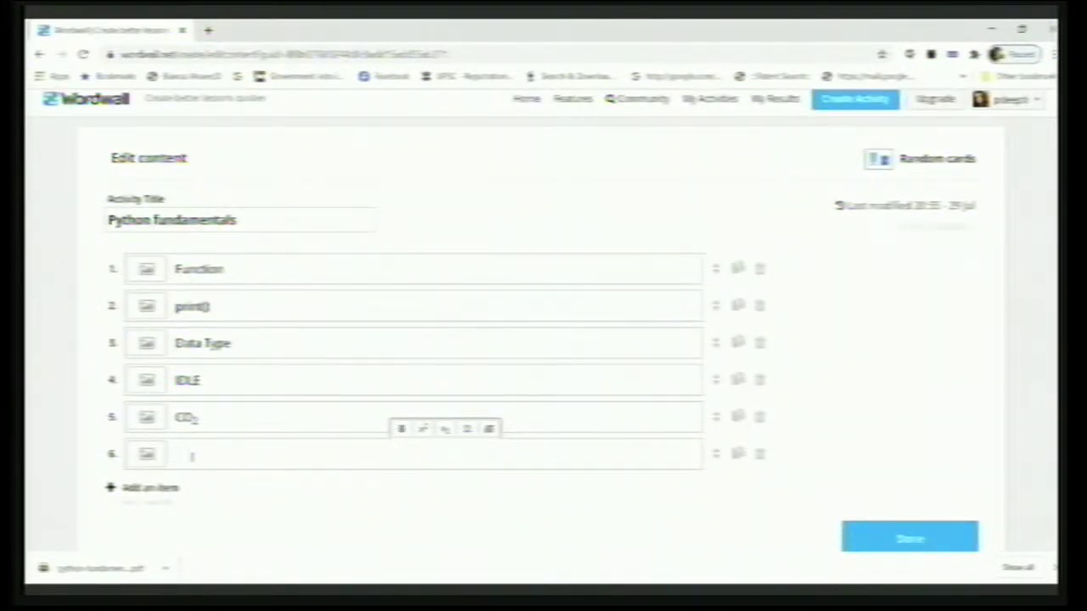
text(A)
key(BackSpace)
text(a2)
key(shift+Left)
click(422, 429)
key(Right)
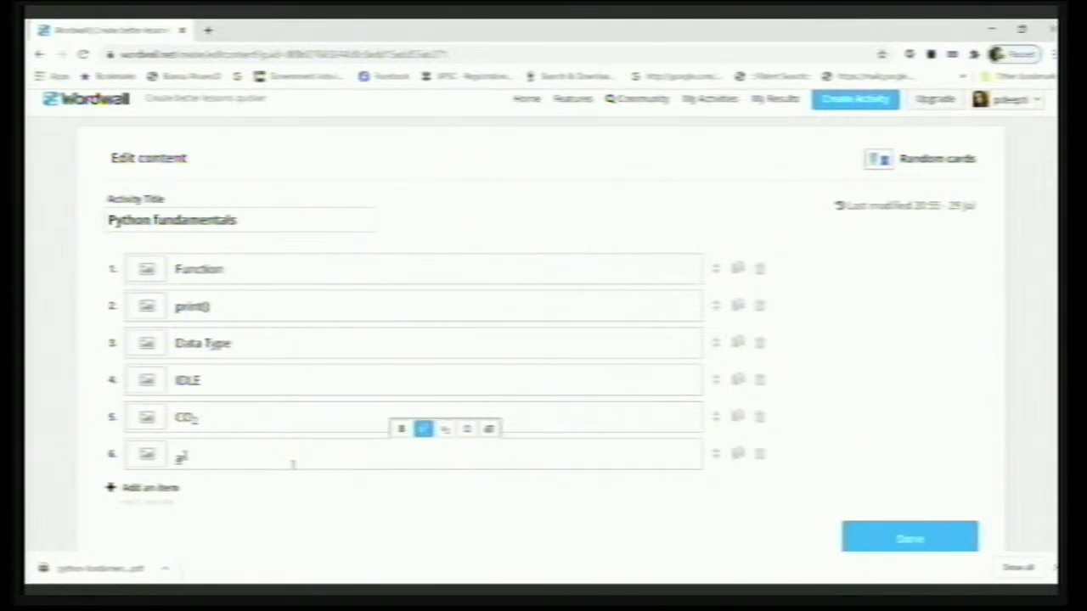
click(489, 429)
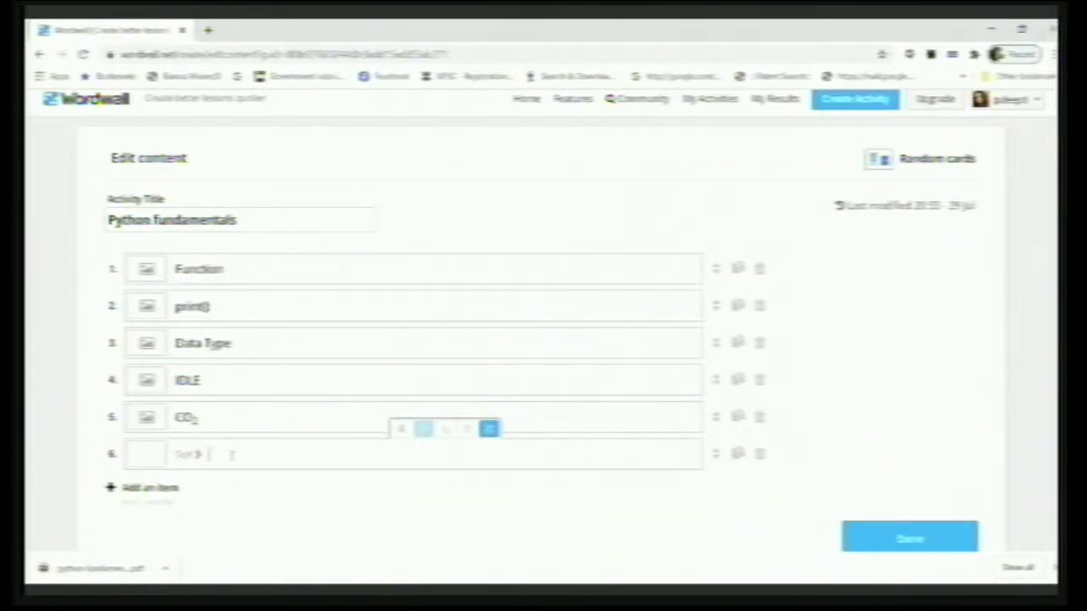
click(489, 429)
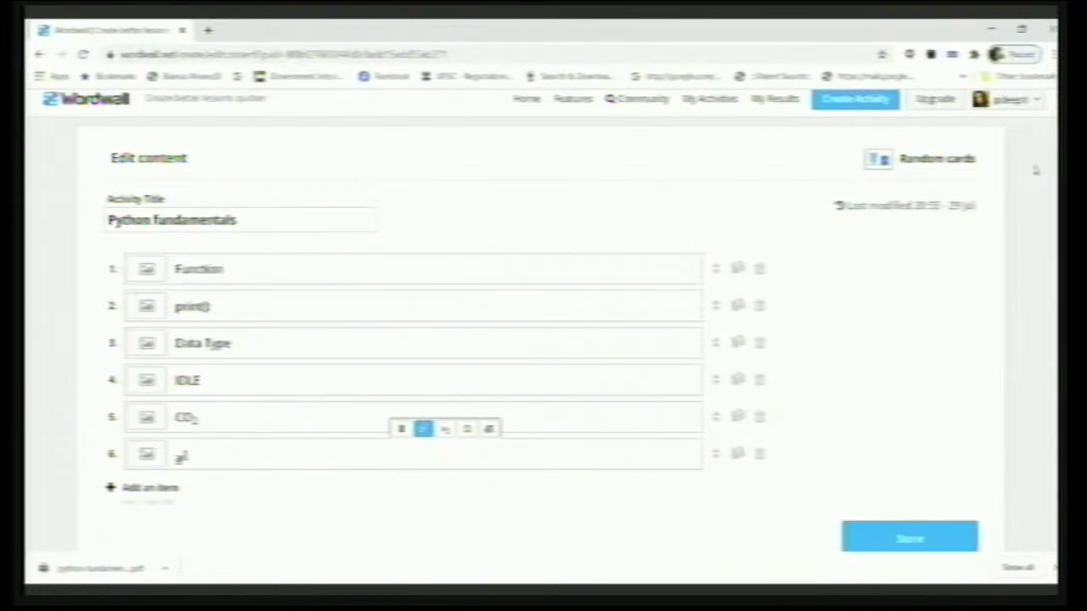
Leave the content editor, open the Python random wheel from the saved activities and show it full screen
scroll(1045, 130, up, 1)
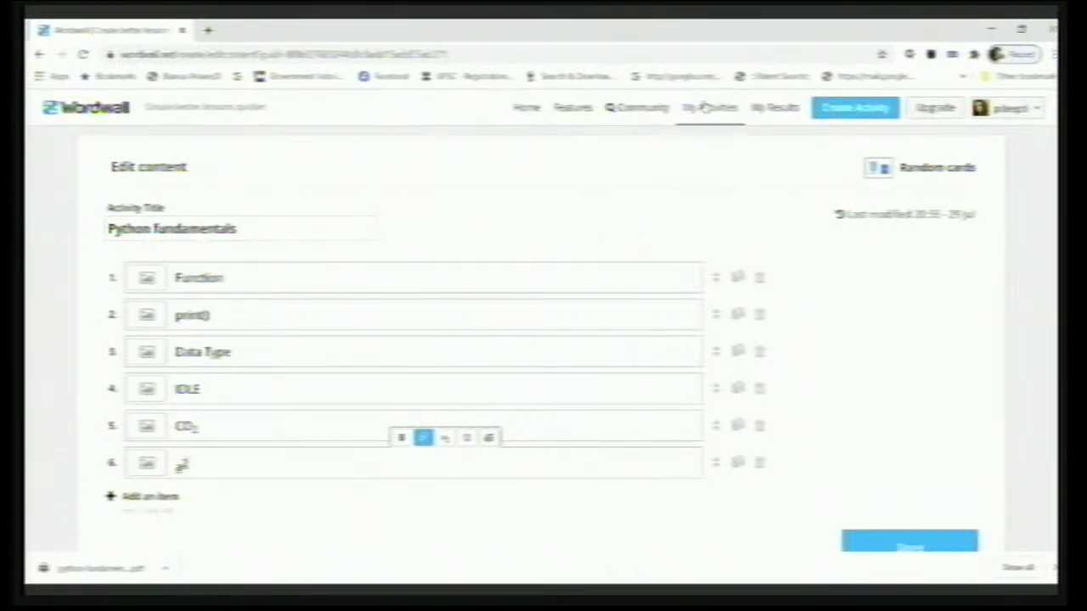
click(526, 109)
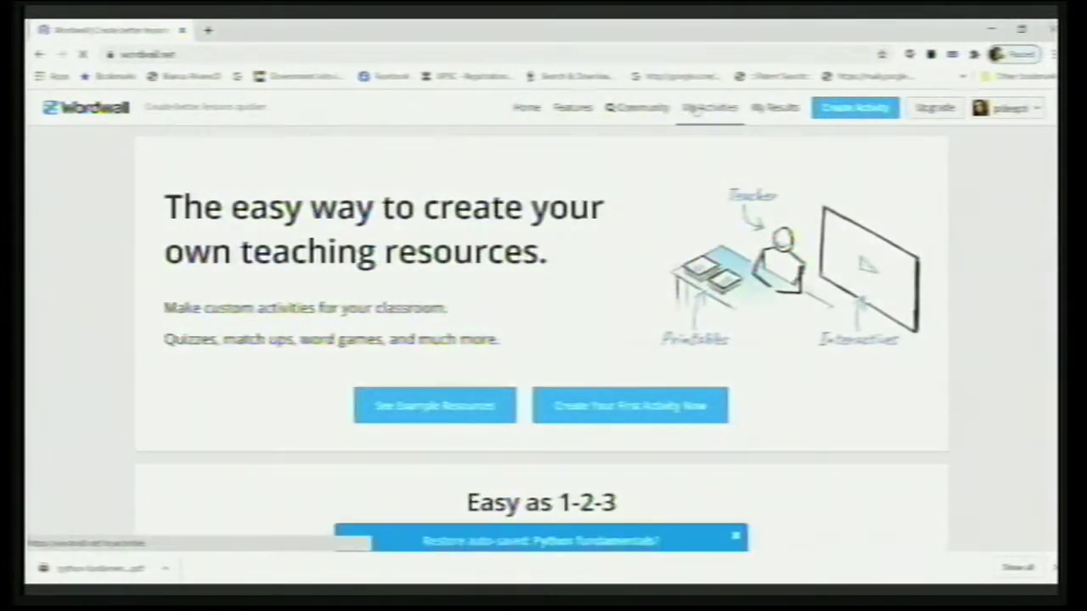
click(708, 109)
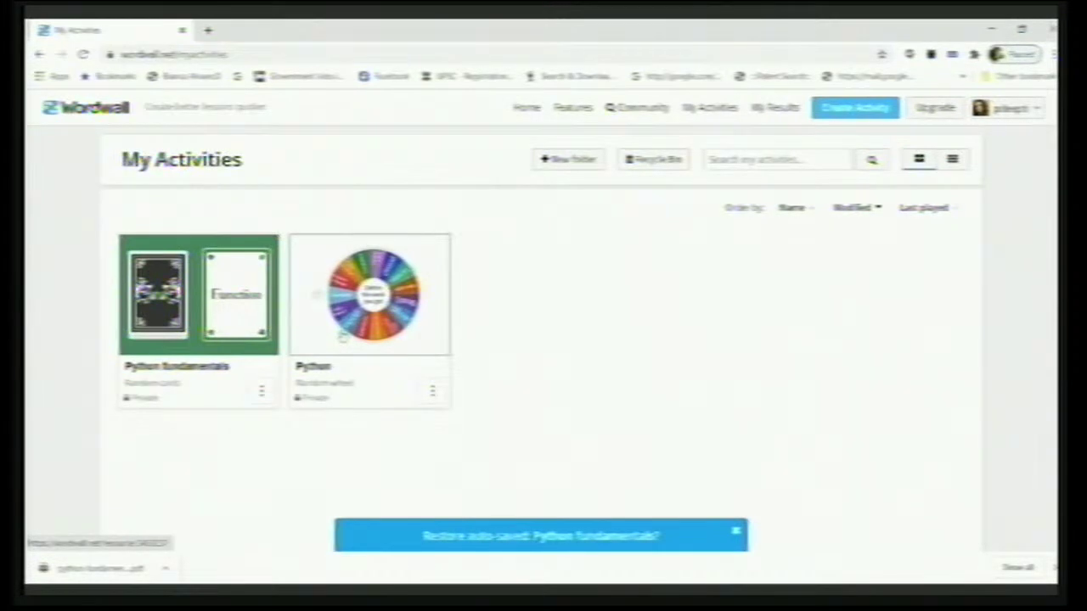
click(343, 336)
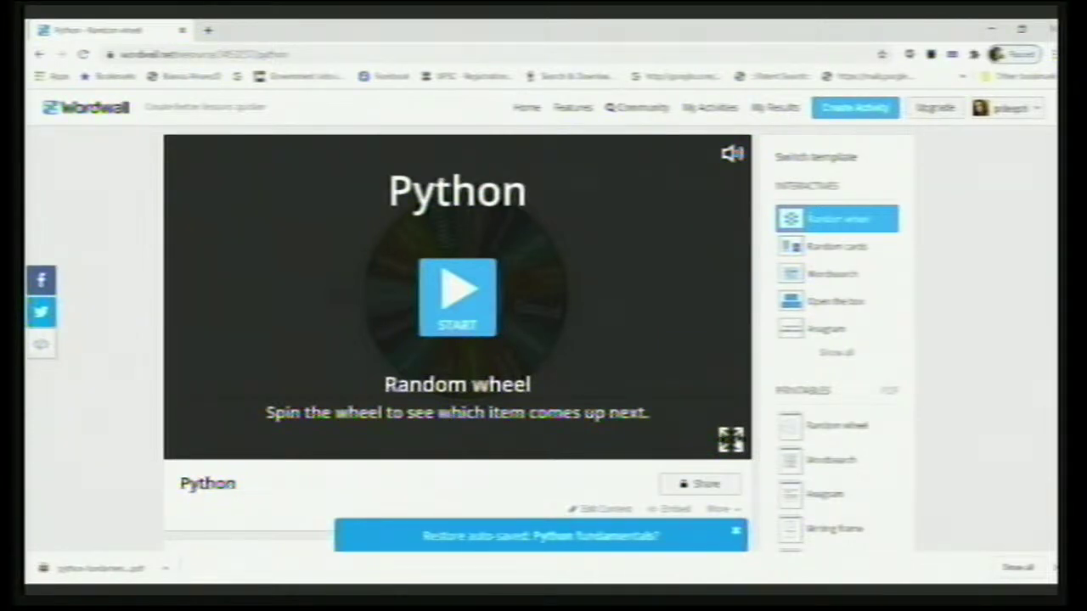
click(730, 439)
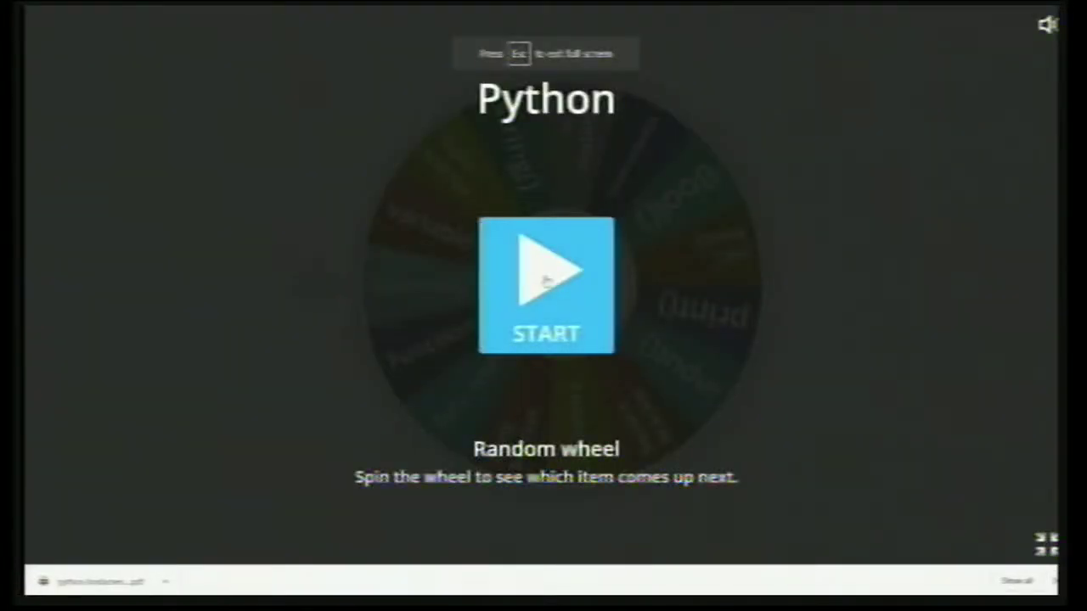
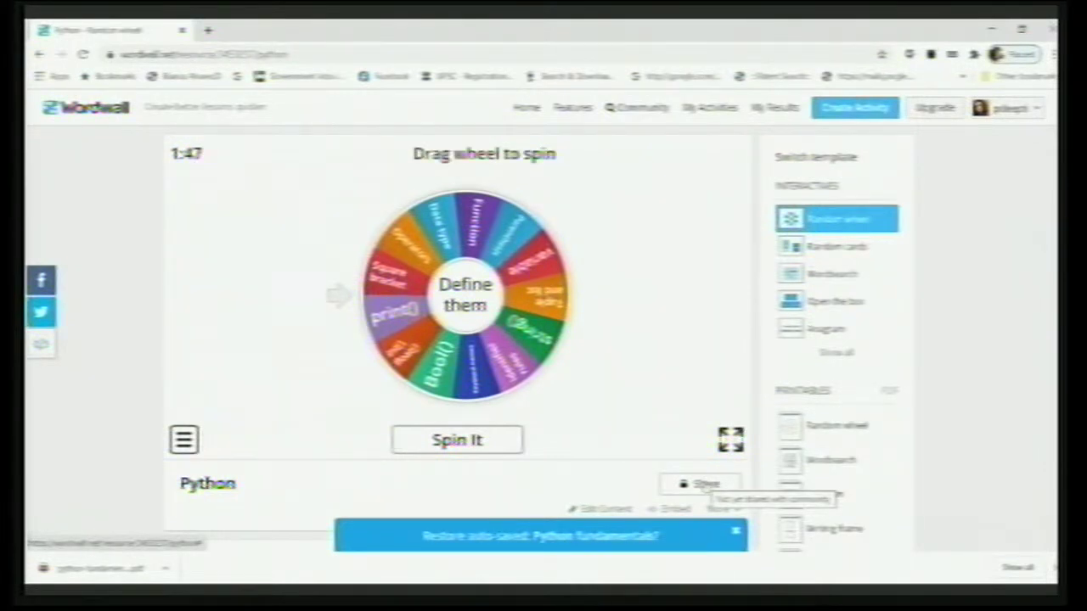
Choose to make the Python activity public and look at the age band, subject and topic settings, leaving them empty
click(699, 483)
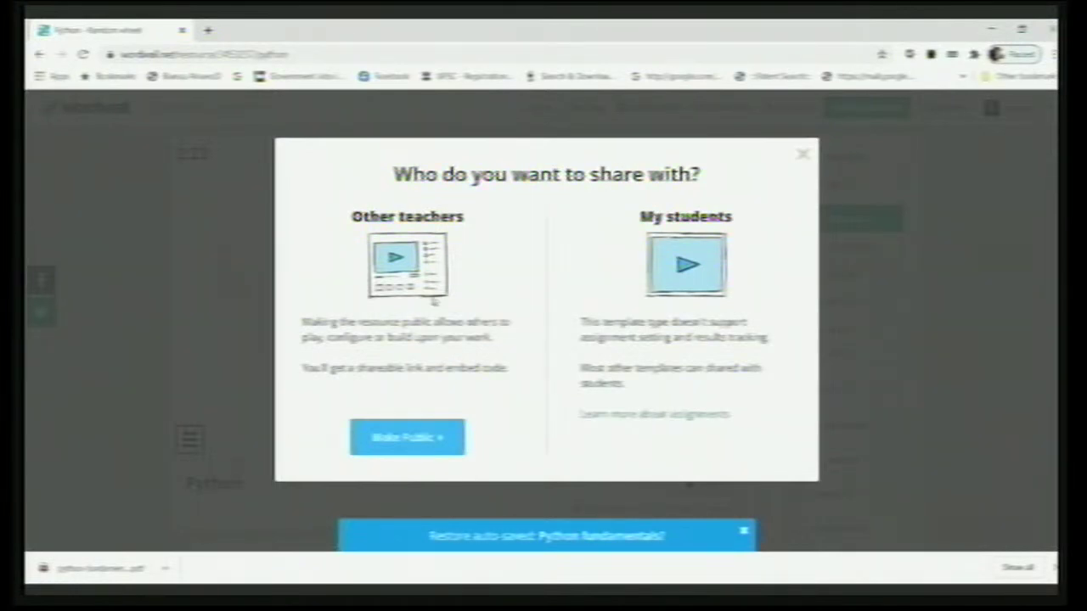
click(406, 439)
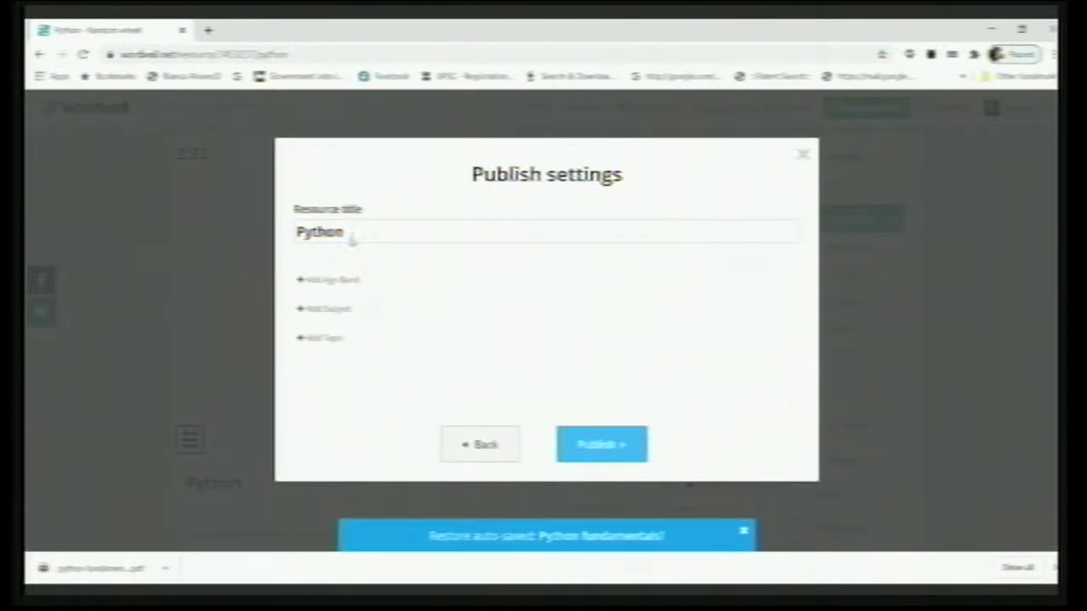
click(323, 283)
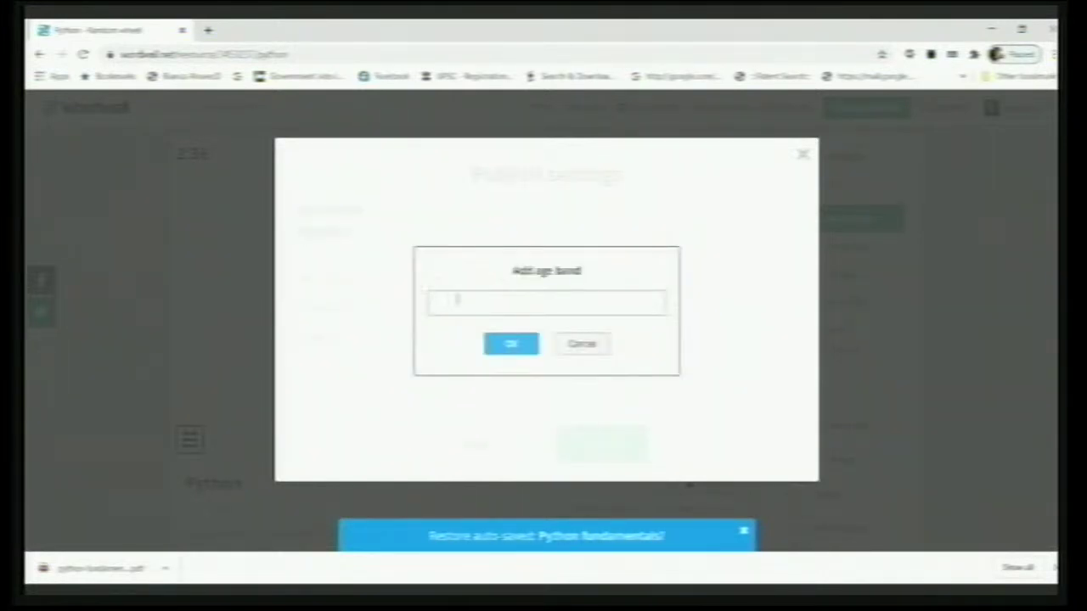
click(521, 347)
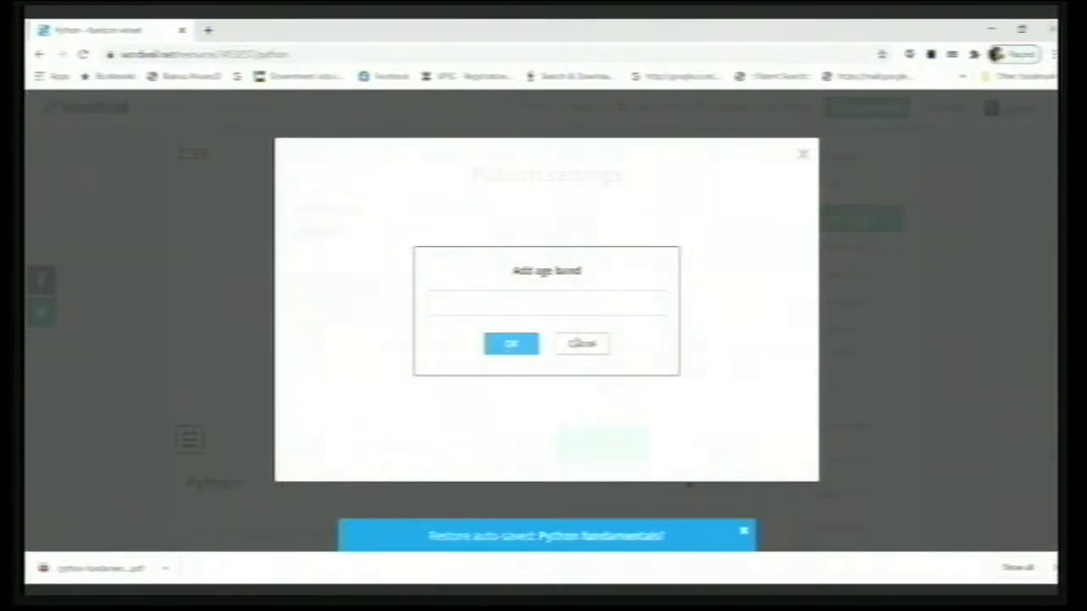
click(578, 344)
click(330, 311)
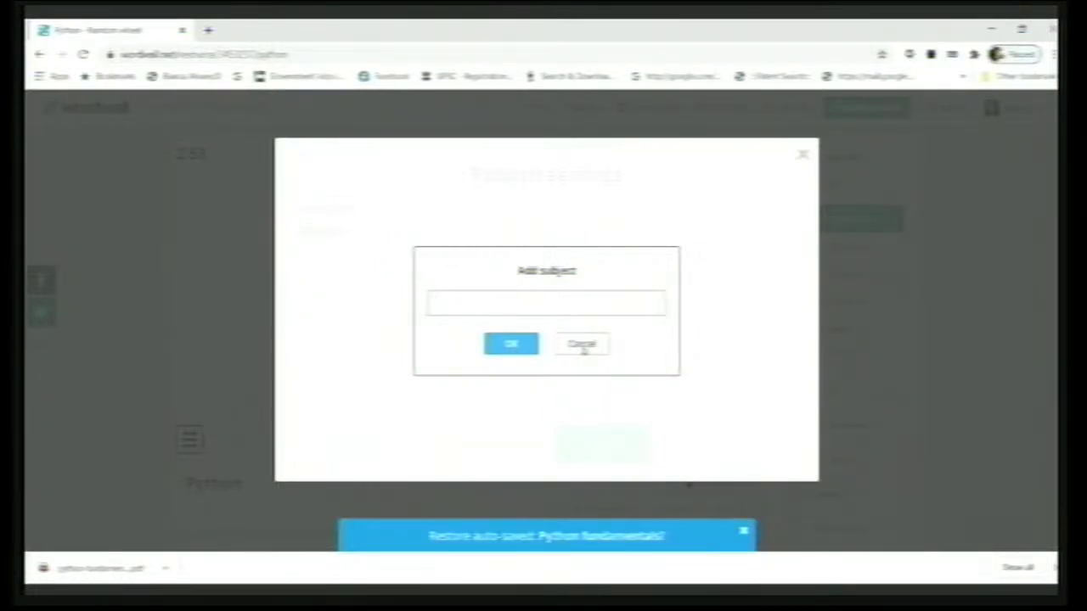
click(582, 346)
click(332, 342)
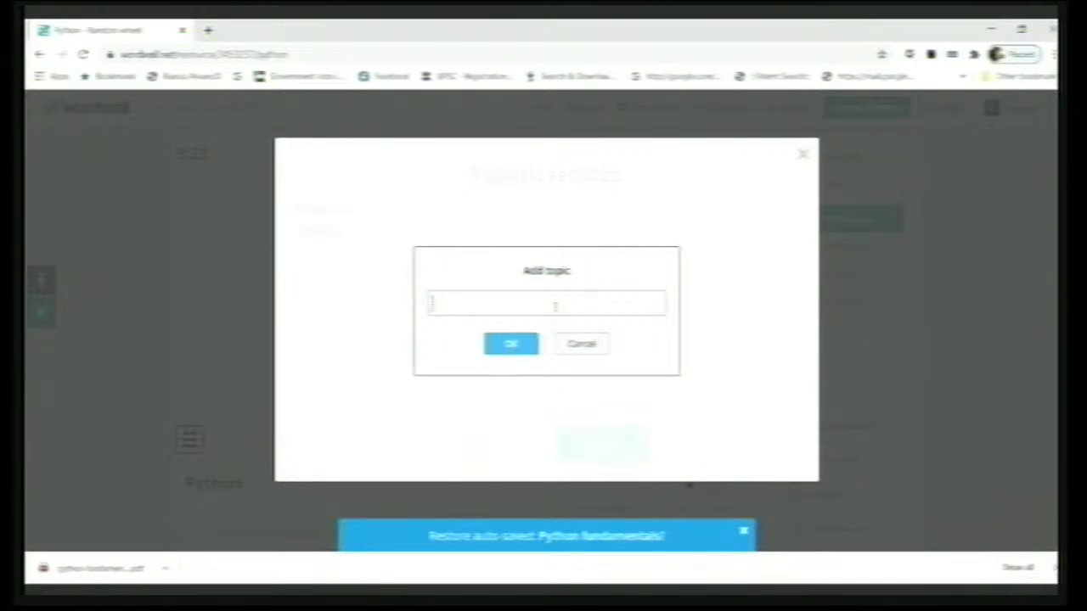
click(579, 350)
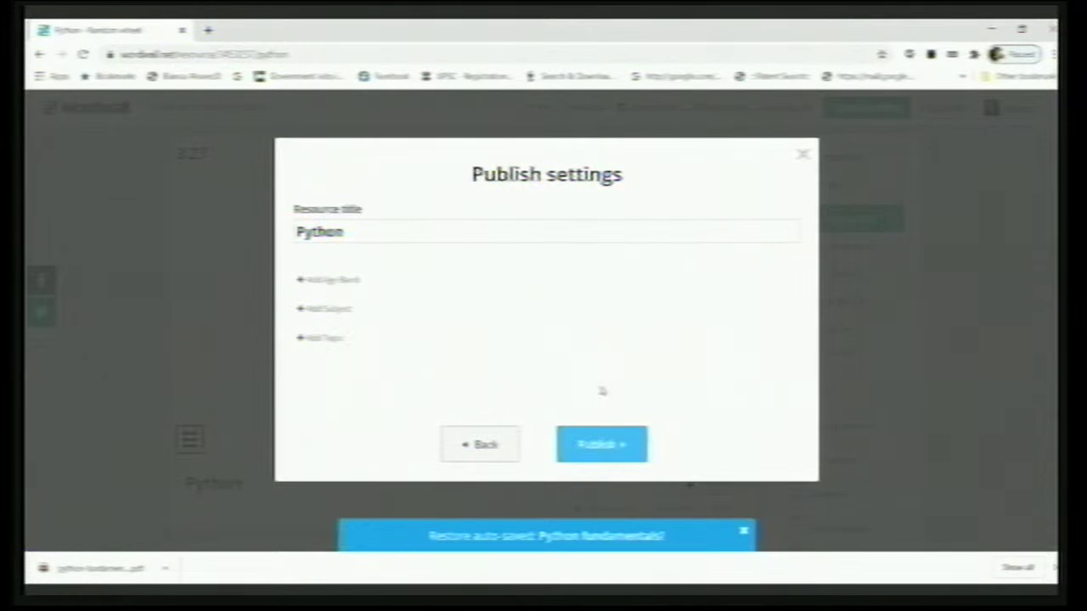
Publish the Python activity, copy its link for other teachers and close the sharing dialog
click(608, 448)
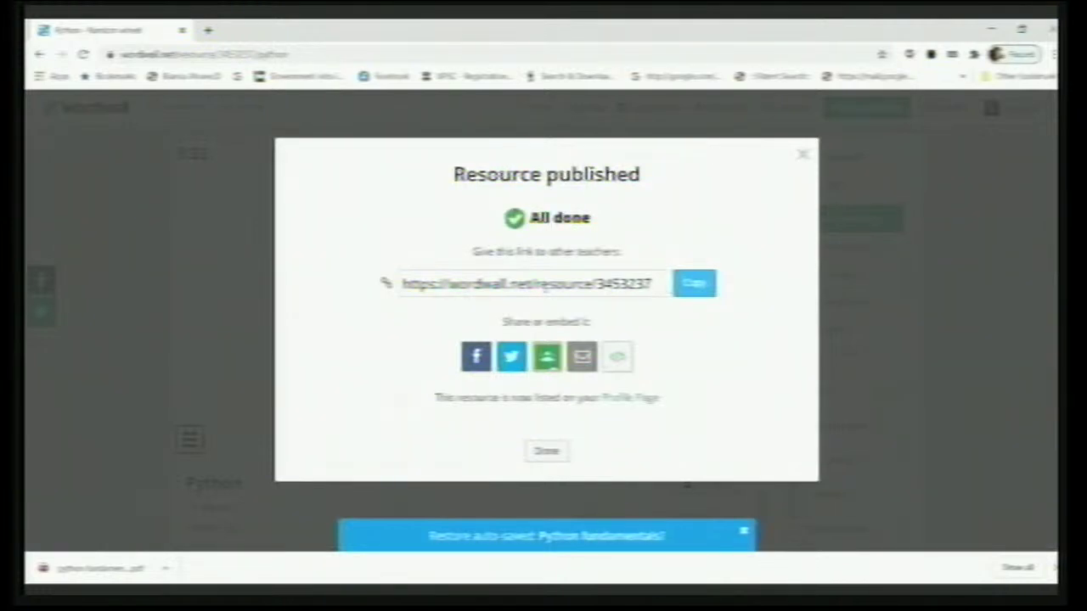
click(694, 286)
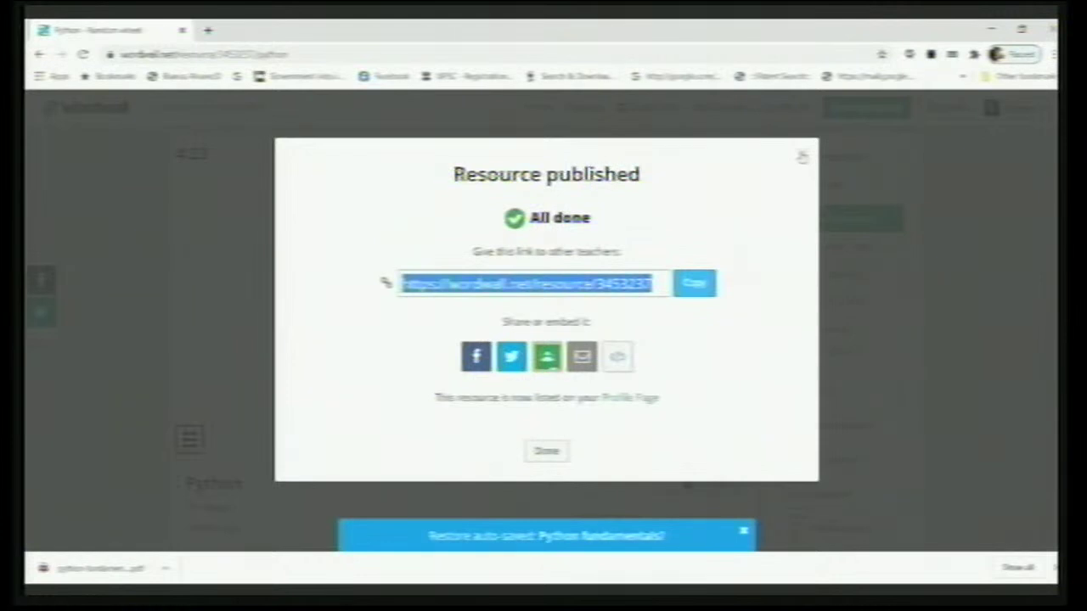
click(802, 156)
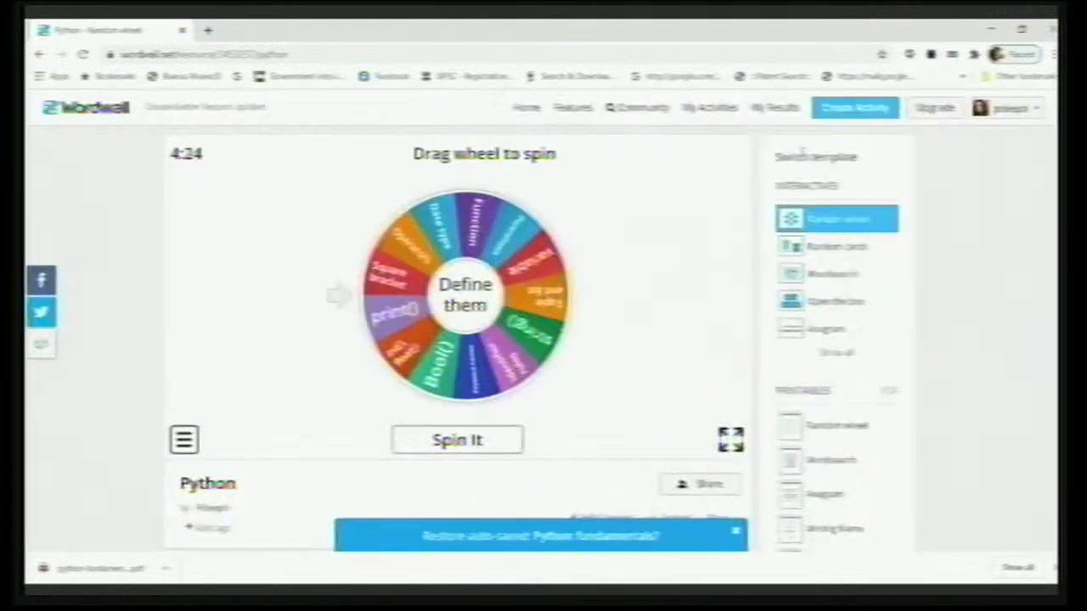
Review the published activity's sharing options, view the help page on student assignments and return to the activity
click(705, 485)
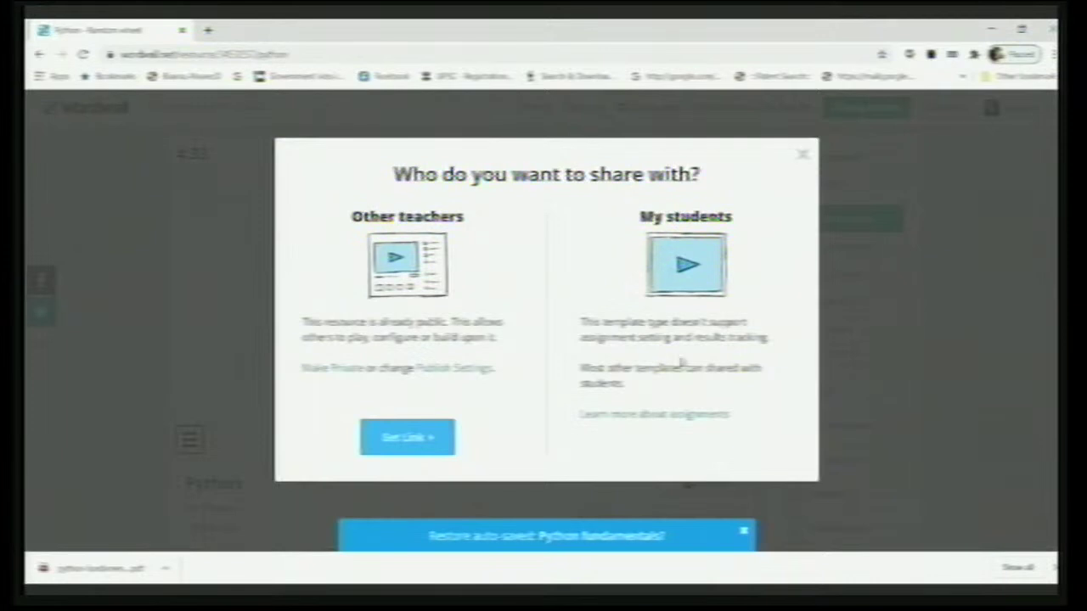
click(665, 416)
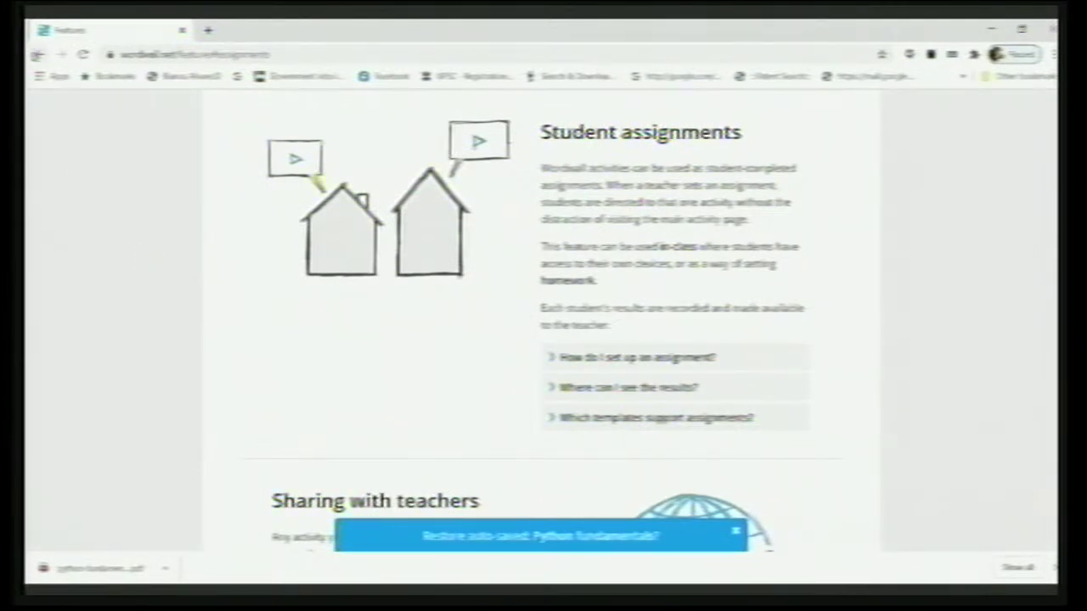
click(36, 53)
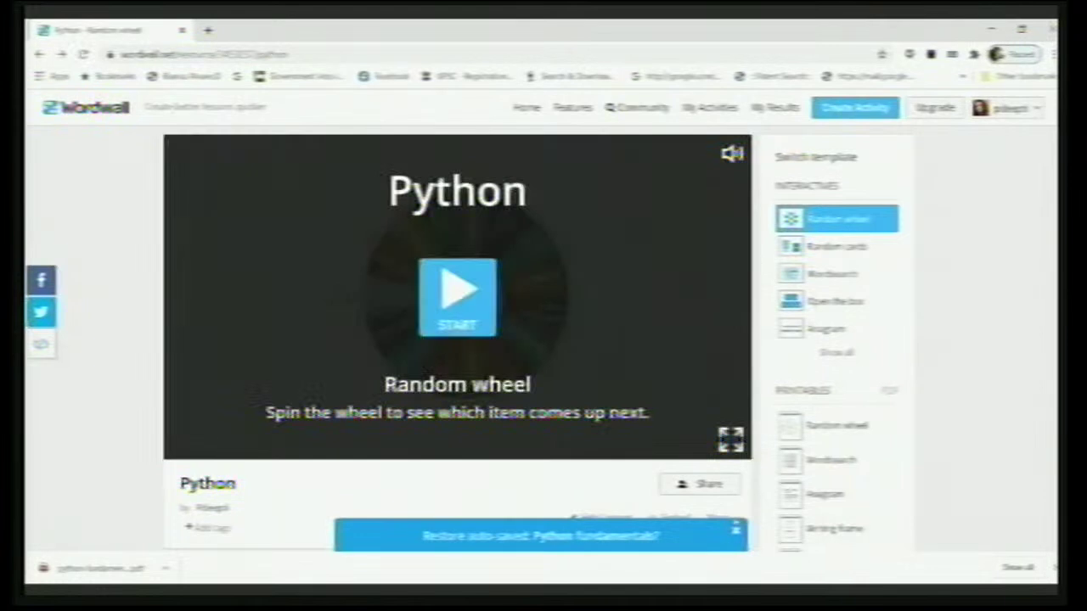
Dismiss the offer to restore the auto-saved Python fundamentals, and review the Python activity's additional options and sharing choices
click(736, 532)
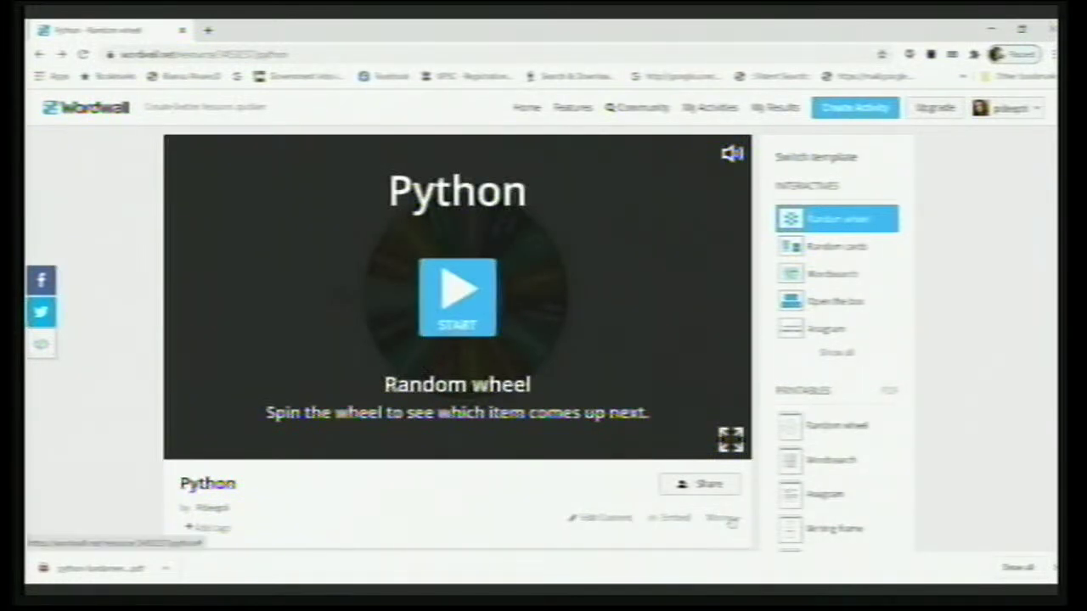
click(731, 520)
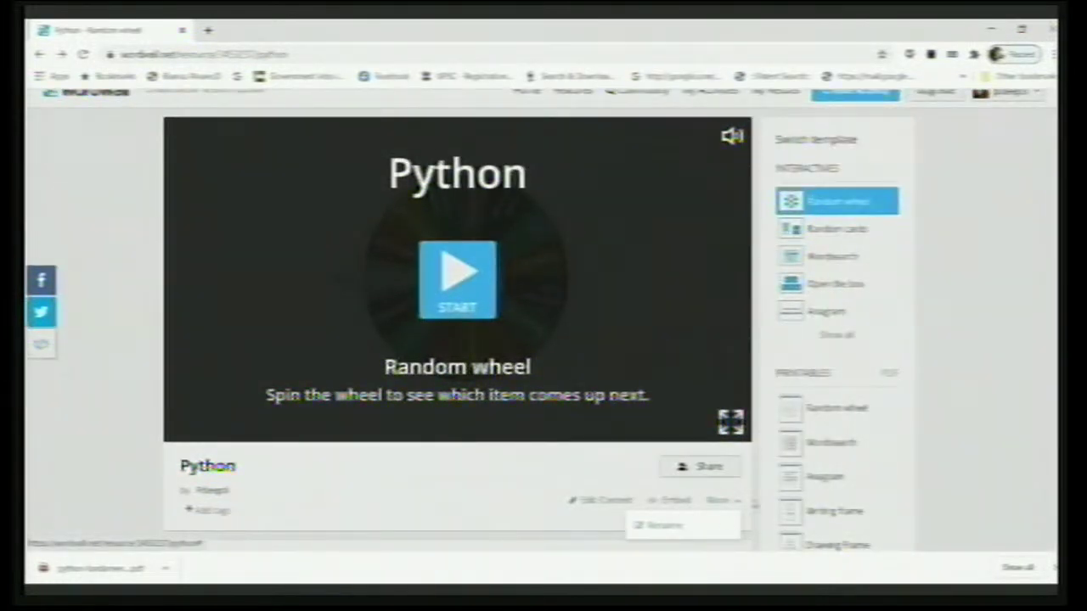
click(958, 472)
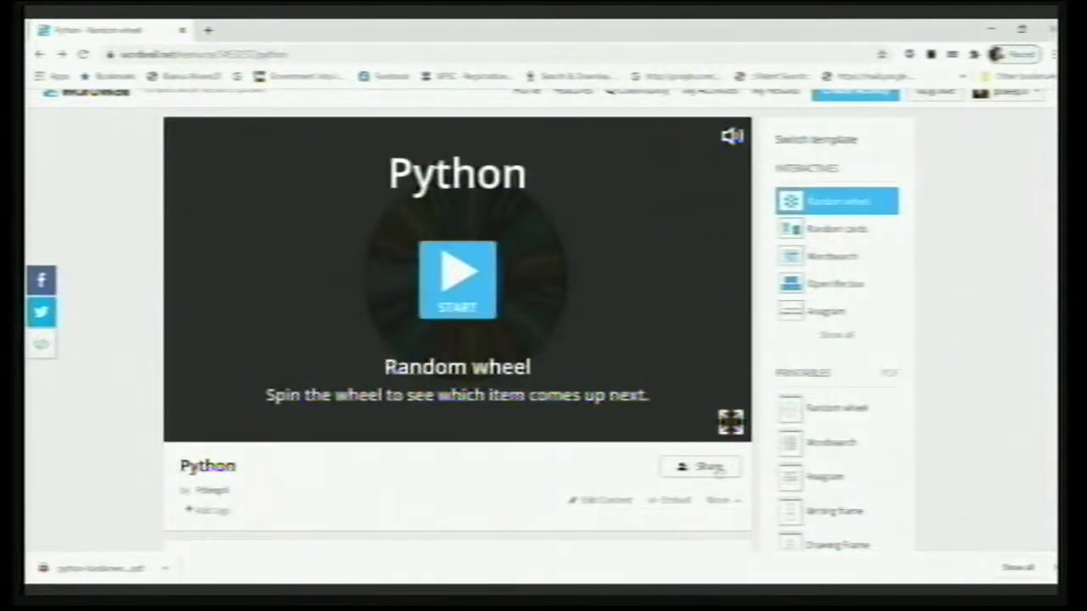
click(715, 468)
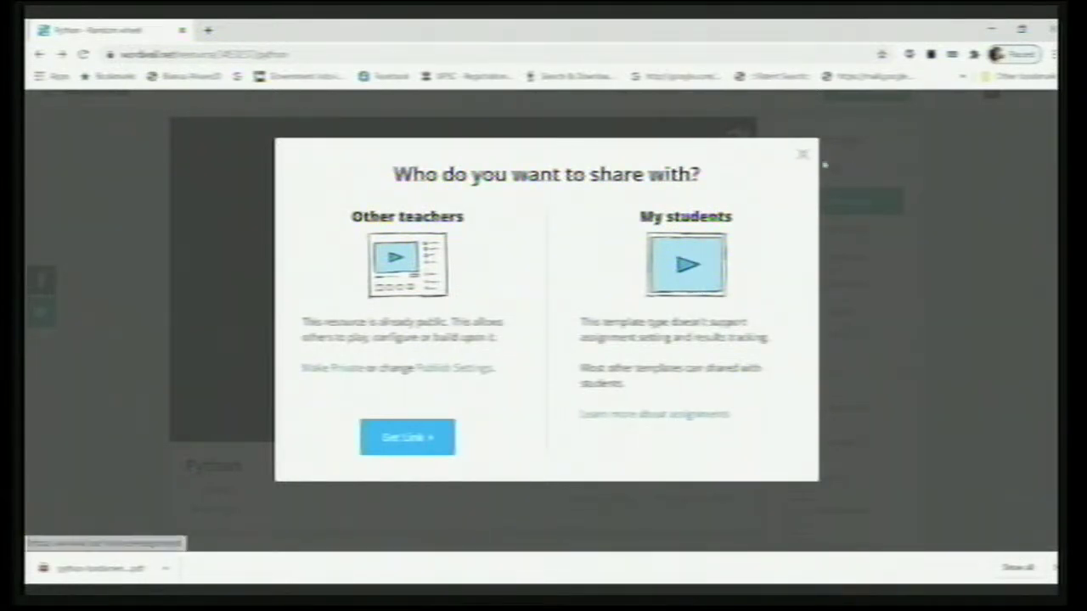
click(804, 154)
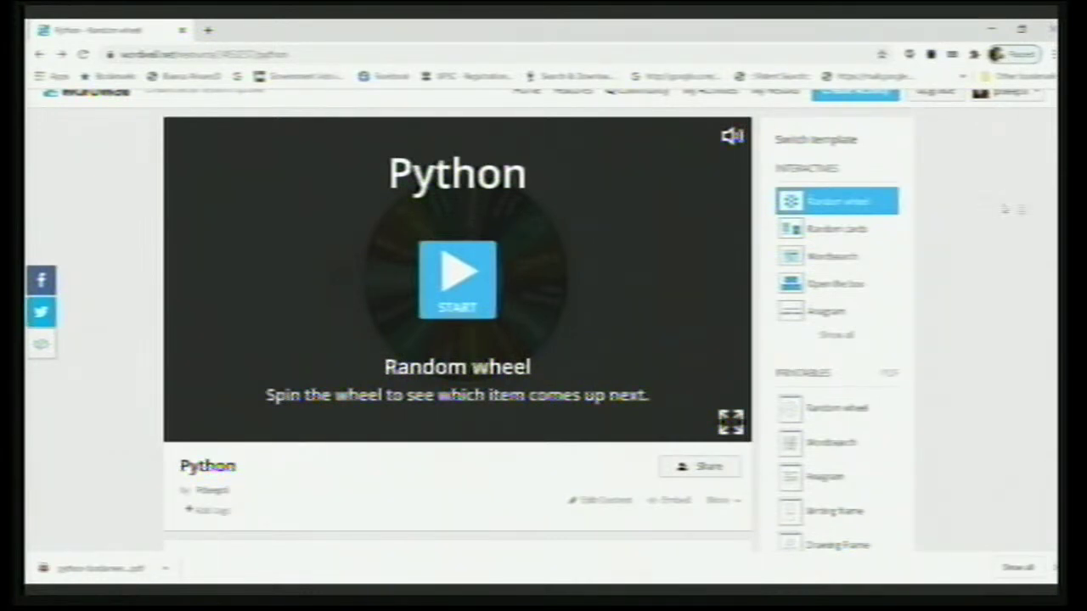
Go to the home page and search the community examples of public activities for "quiz"
scroll(525, 116, up, 1)
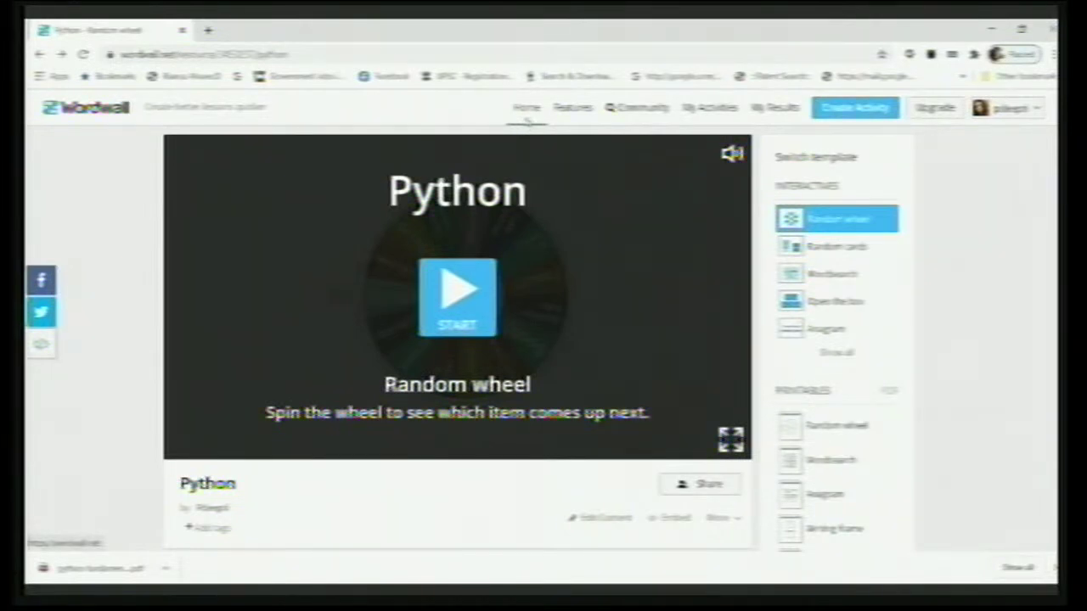
click(527, 120)
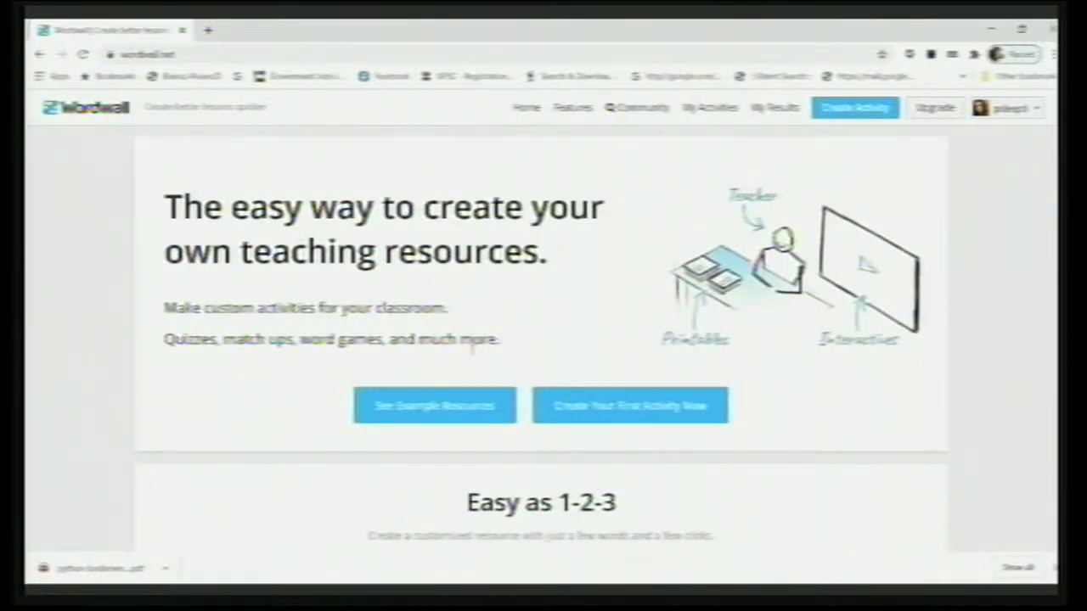
click(449, 414)
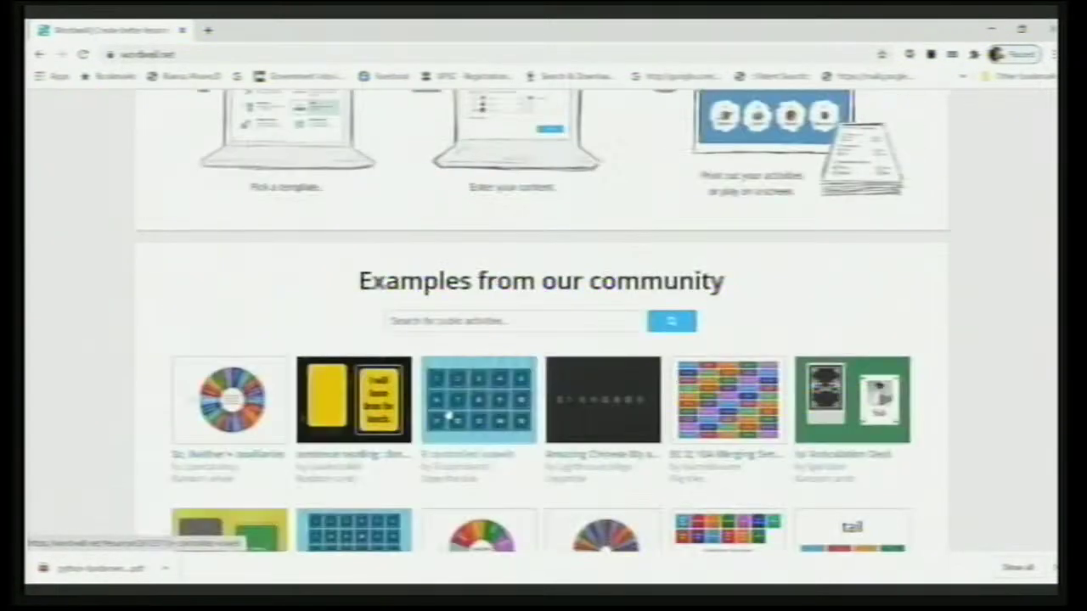
click(510, 168)
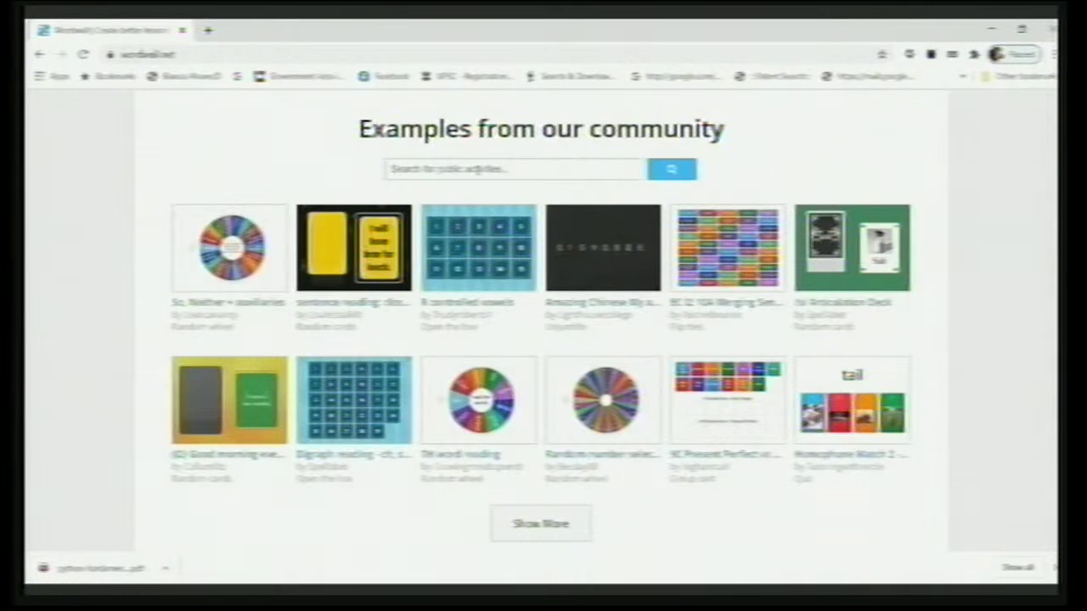
text(quiz)
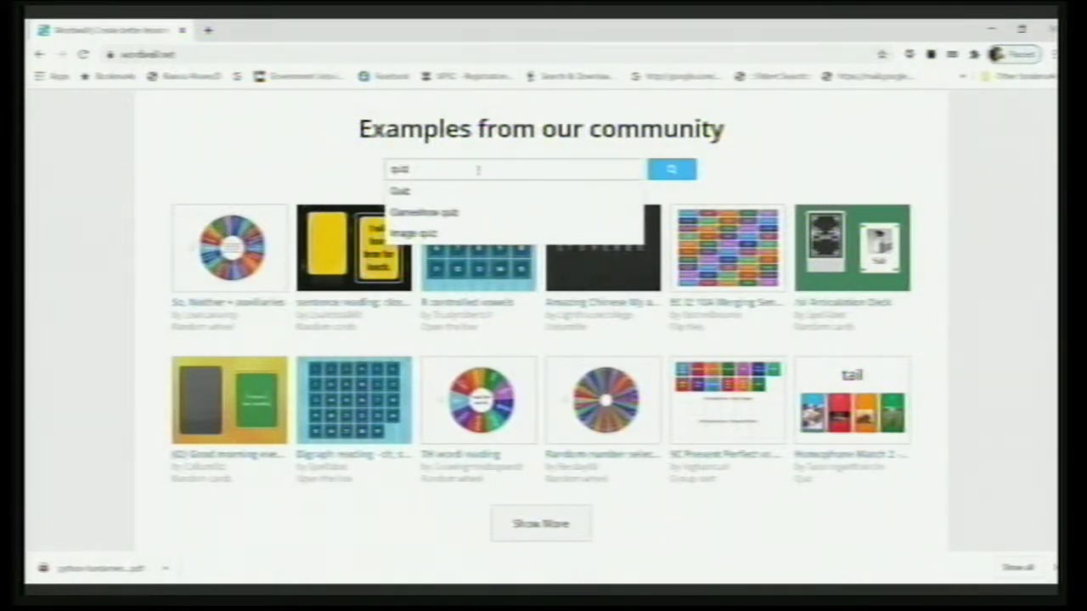
key(Return)
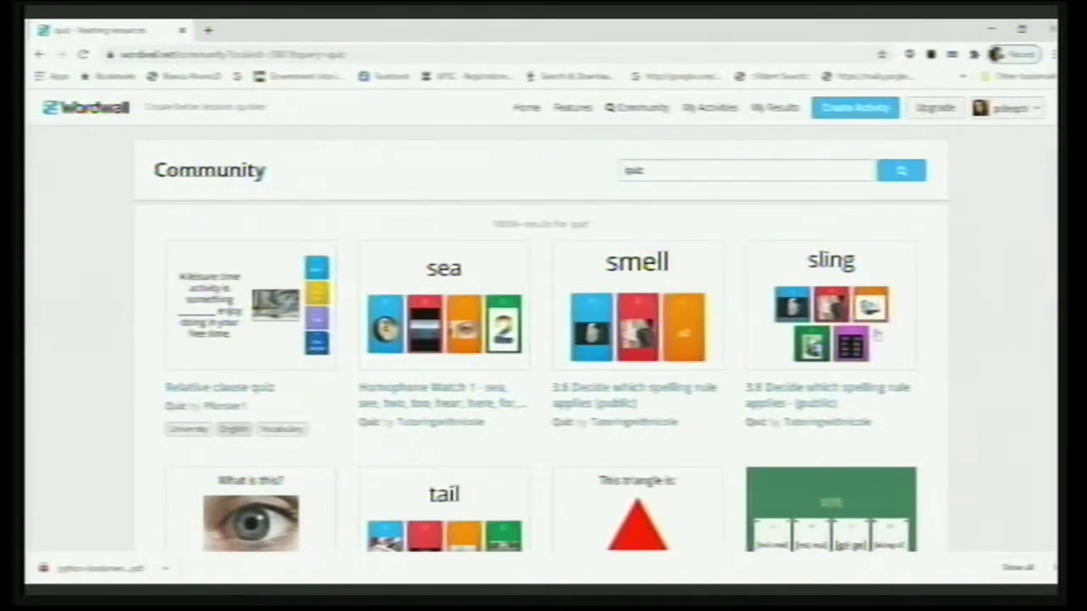
Browse the community quizzes, open "Present Perfect vs Present Perfect Continuous" and review its theme, options and leaderboard settings
scroll(876, 335, down, 5)
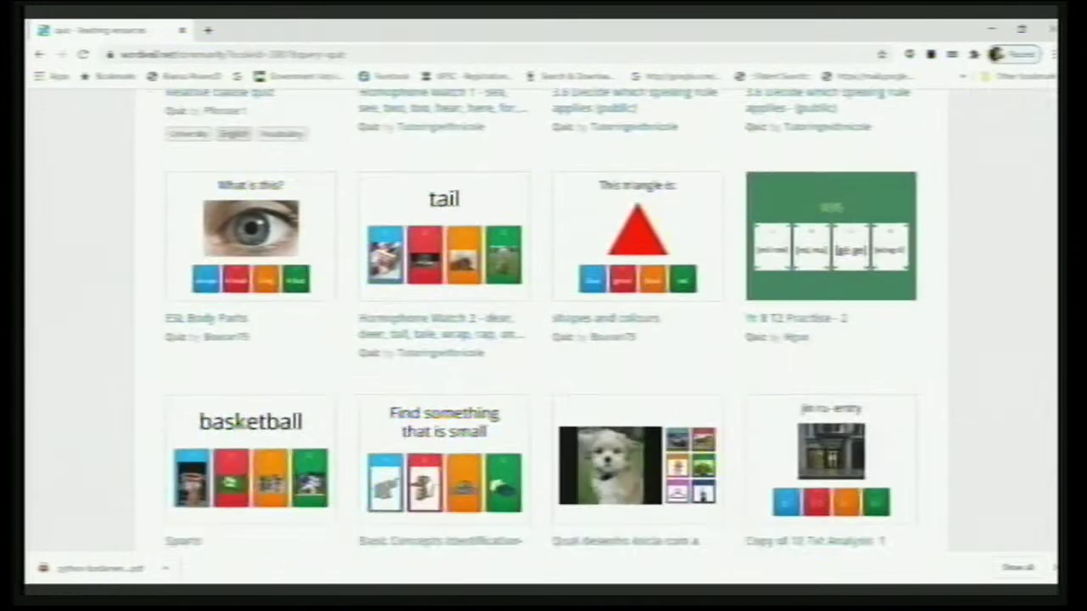
scroll(540, 321, down, 4)
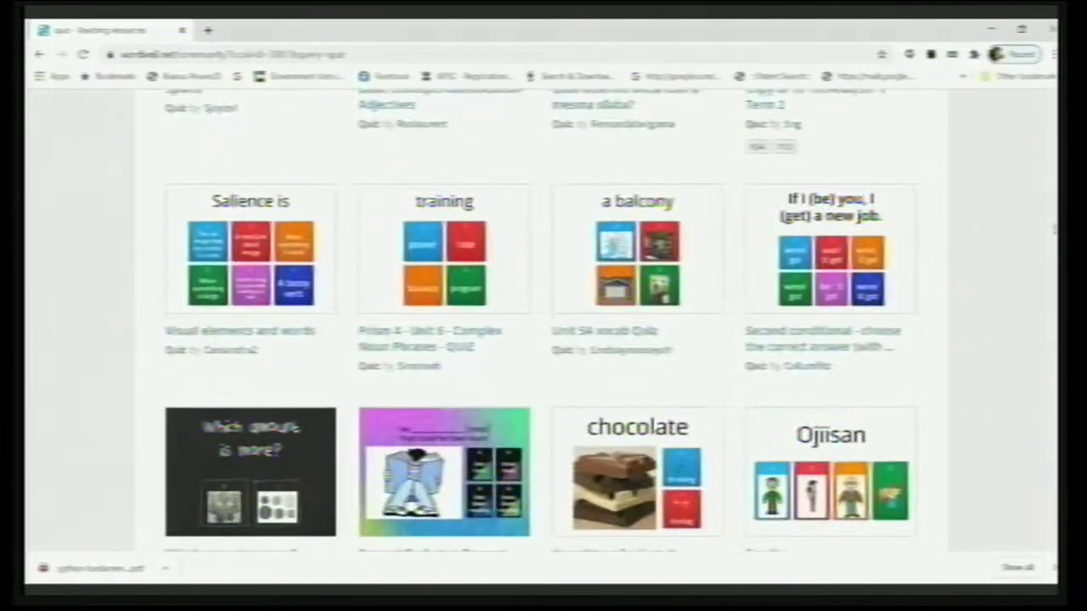
scroll(540, 321, up, 1)
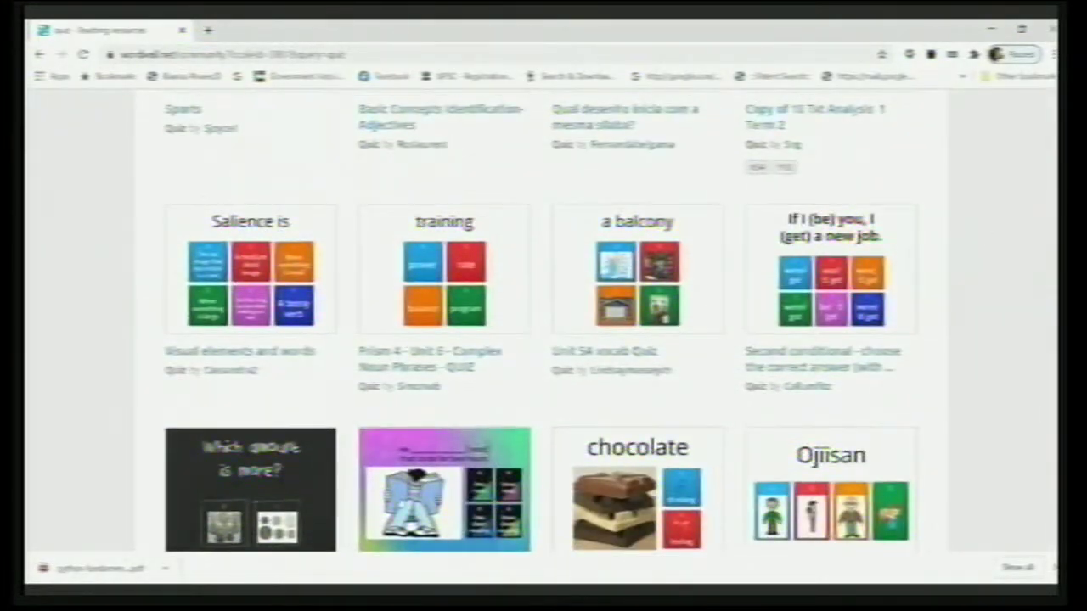
click(402, 502)
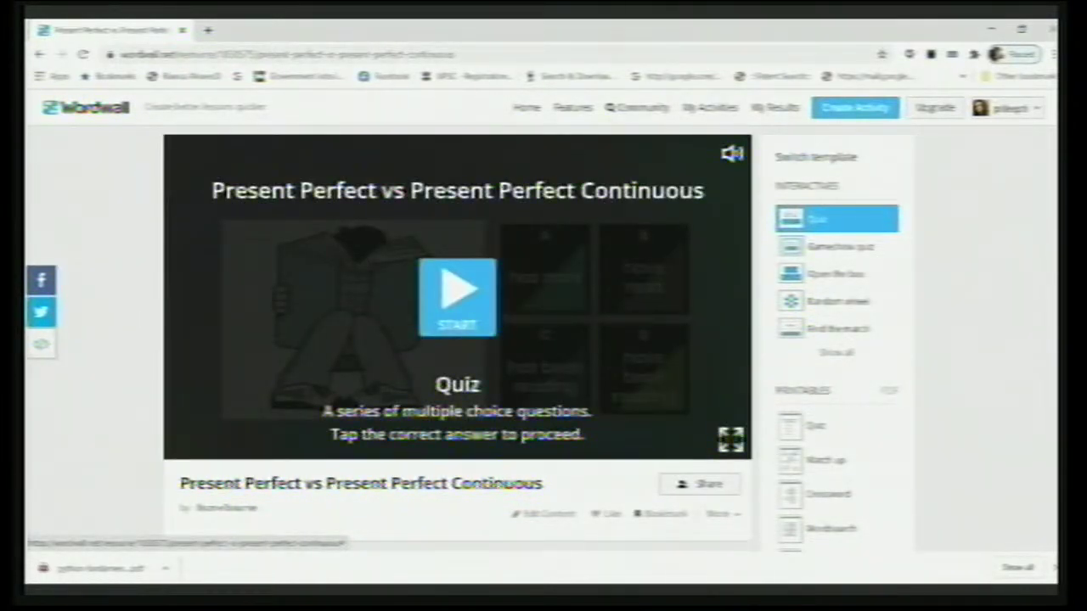
scroll(543, 322, down, 3)
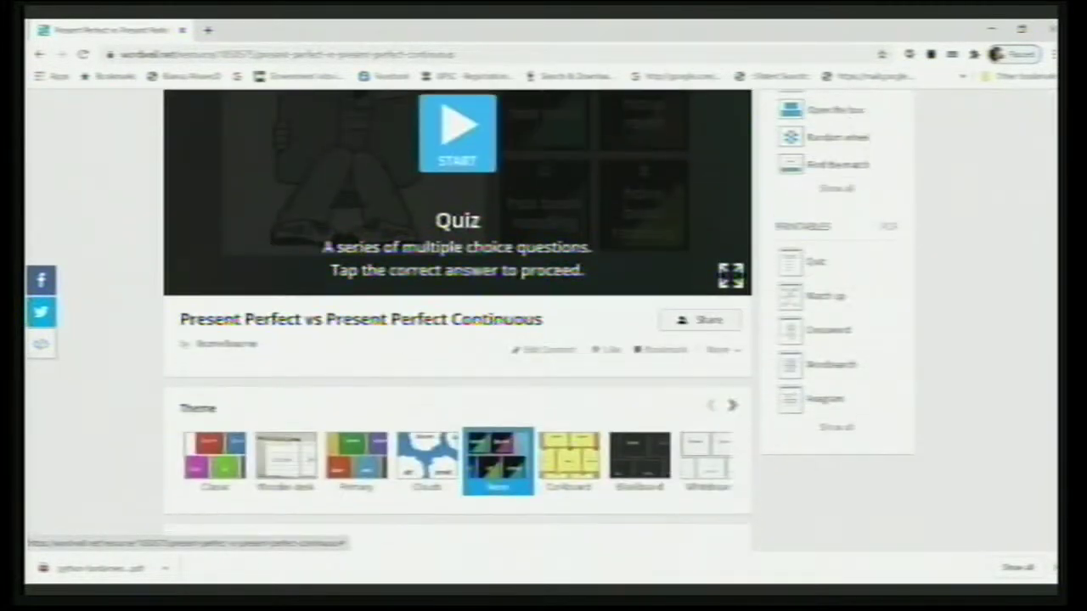
scroll(458, 323, down, 3)
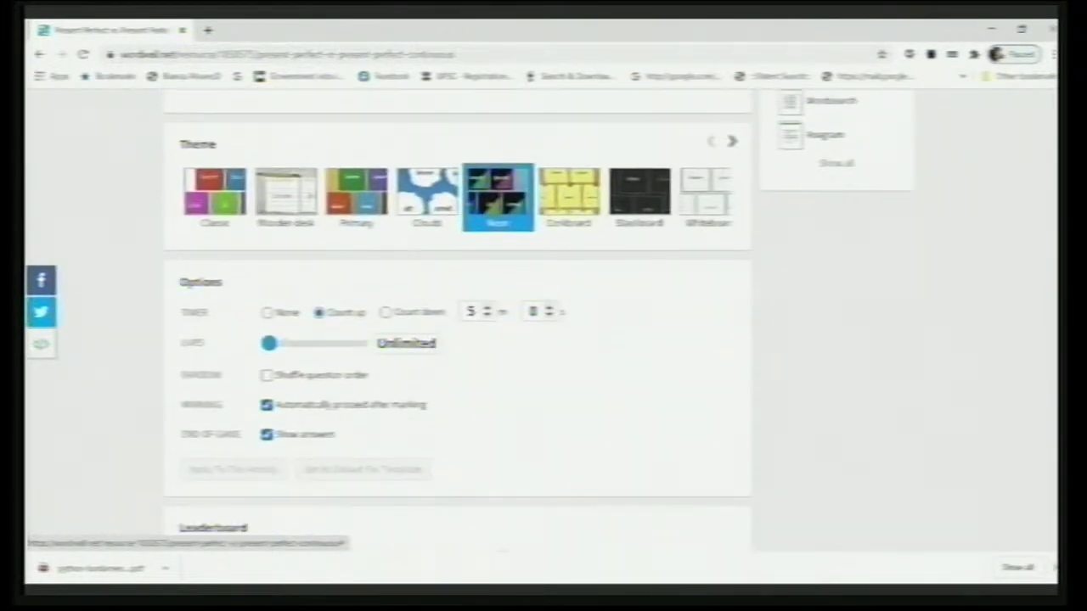
scroll(458, 322, down, 2)
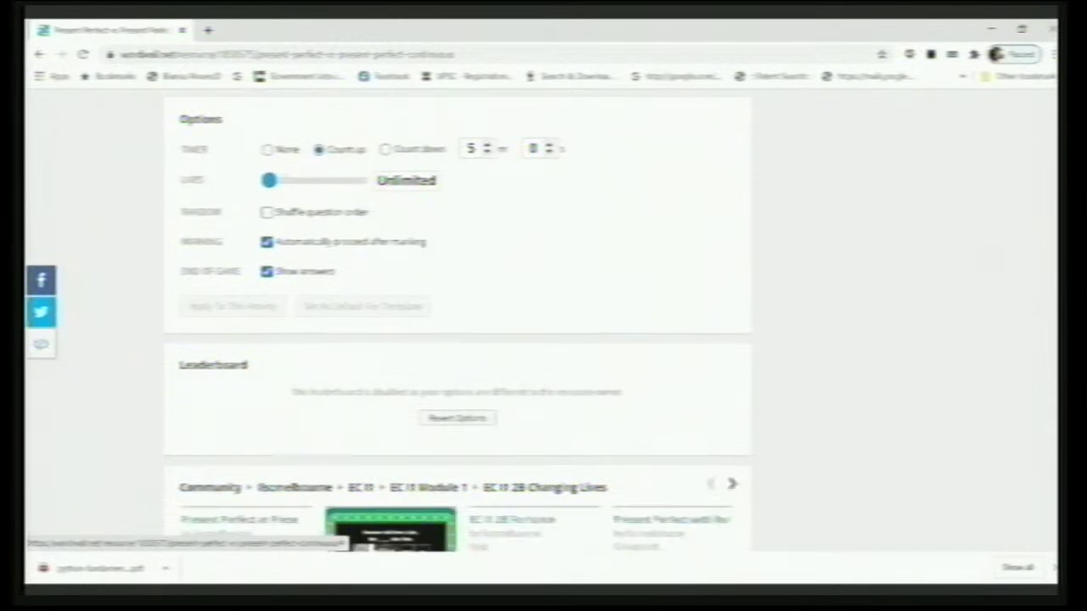
scroll(458, 322, up, 2)
scroll(458, 322, down, 2)
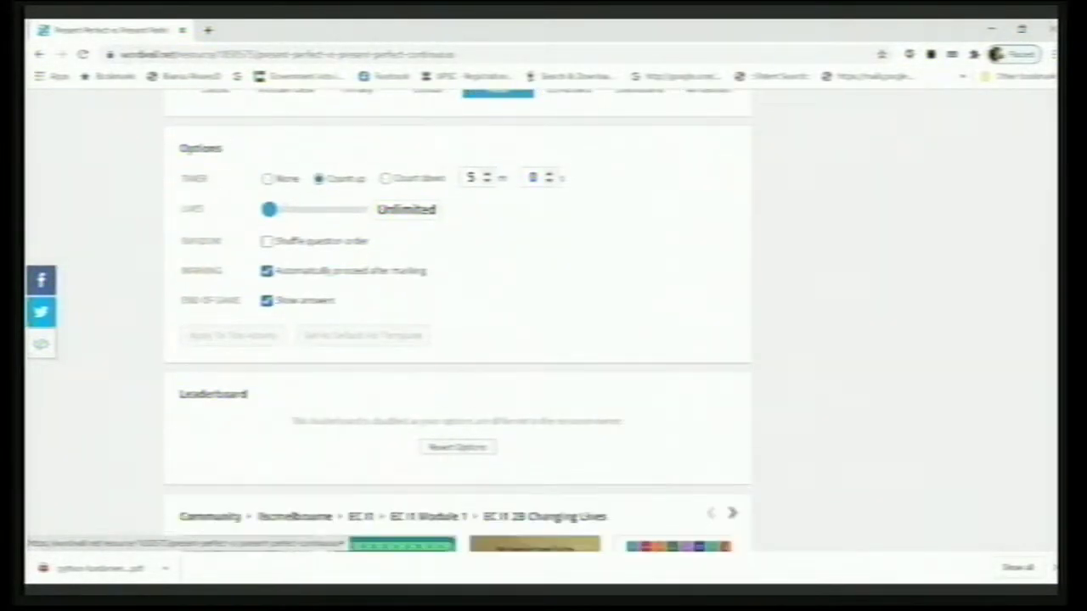
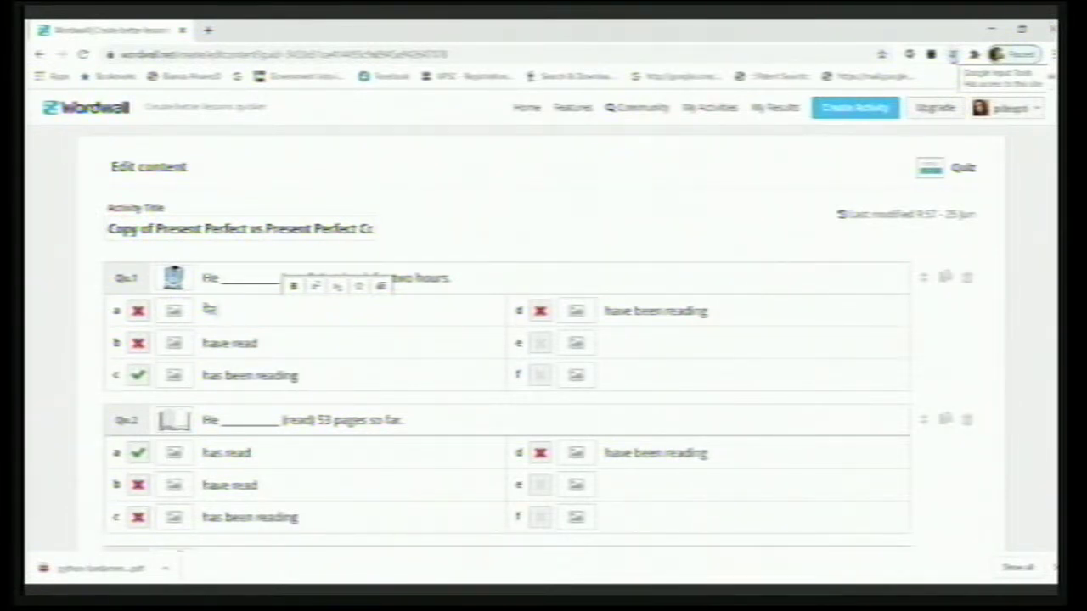
Check the Google Input Tools extension while editing the copied quiz, and return to the quiz content
click(953, 55)
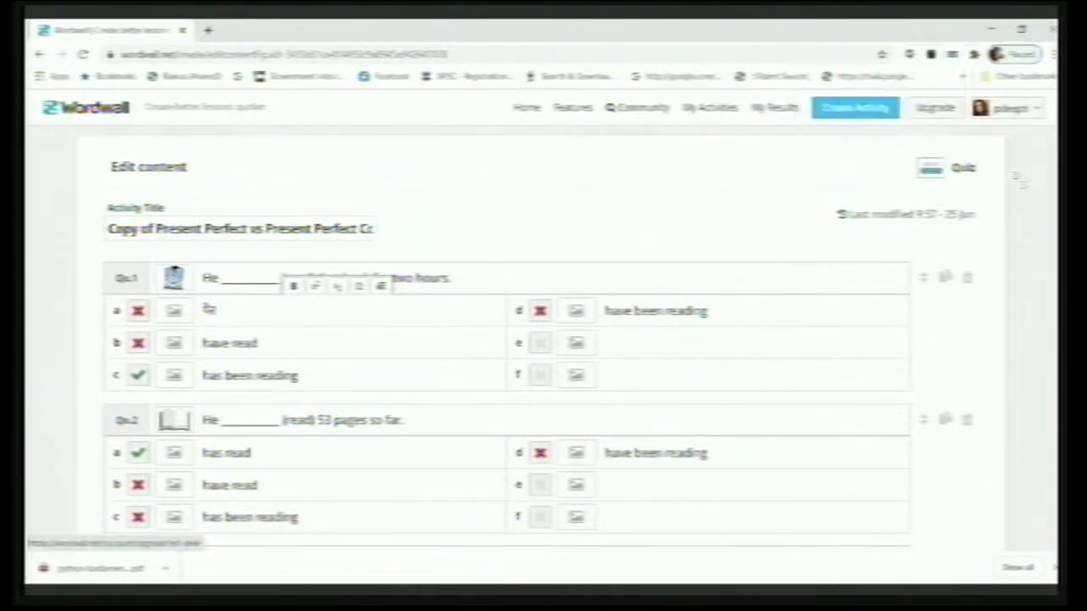
click(1021, 182)
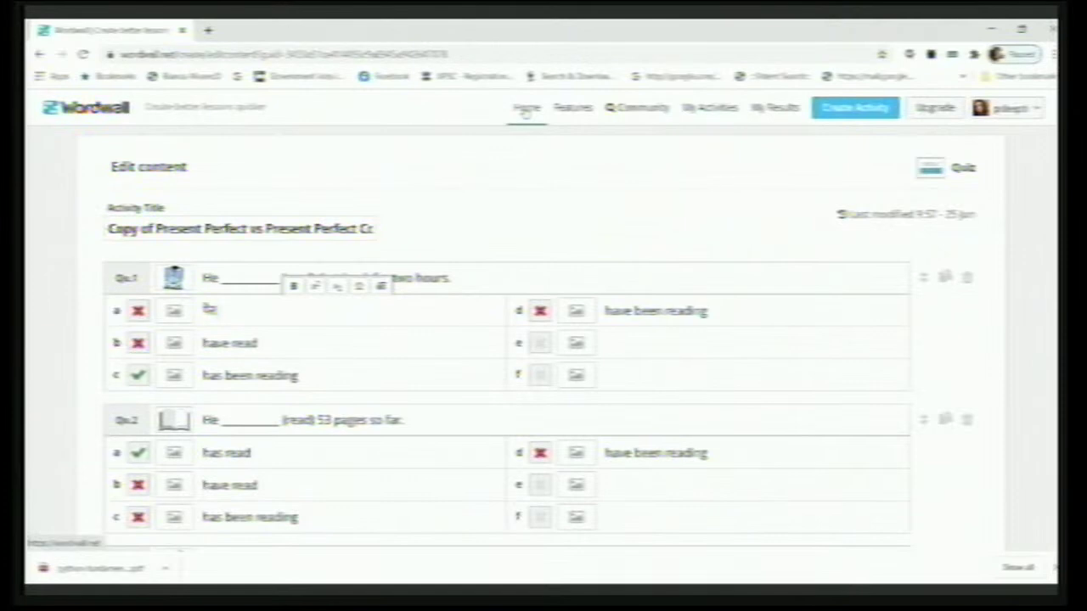
Leave the copied quiz's editor for the home page and search the public activities for "quiz" again
click(525, 109)
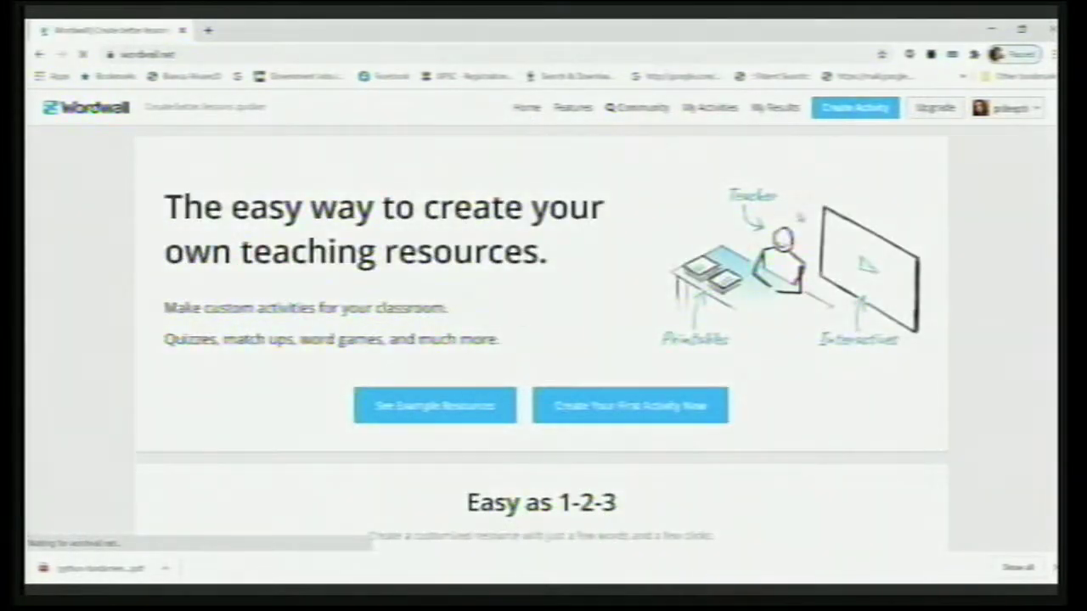
scroll(450, 306, down, 7)
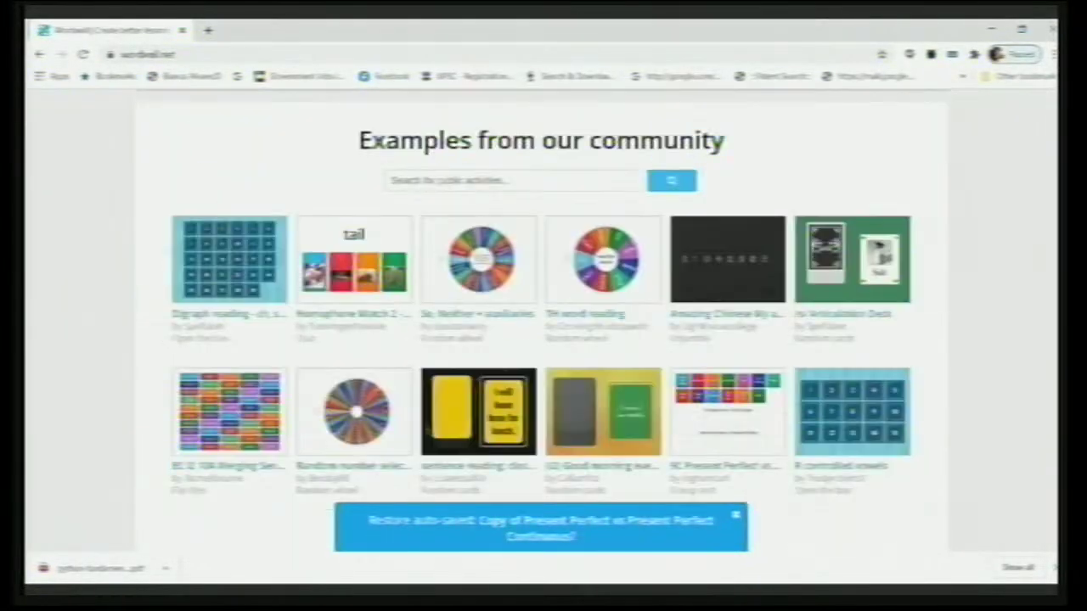
scroll(450, 306, up, 2)
click(429, 325)
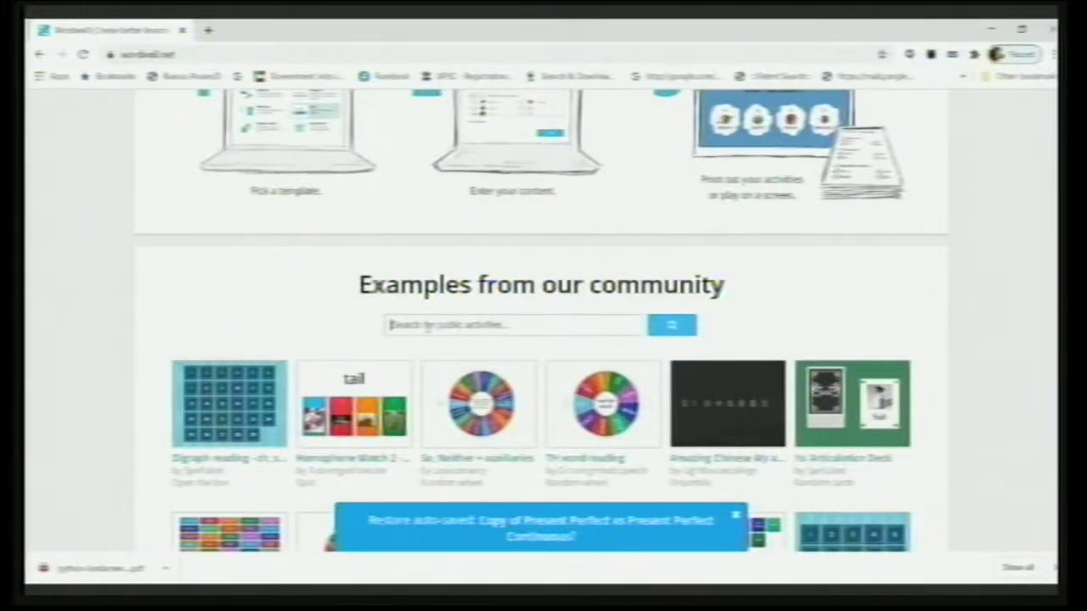
text(quiz)
key(Return)
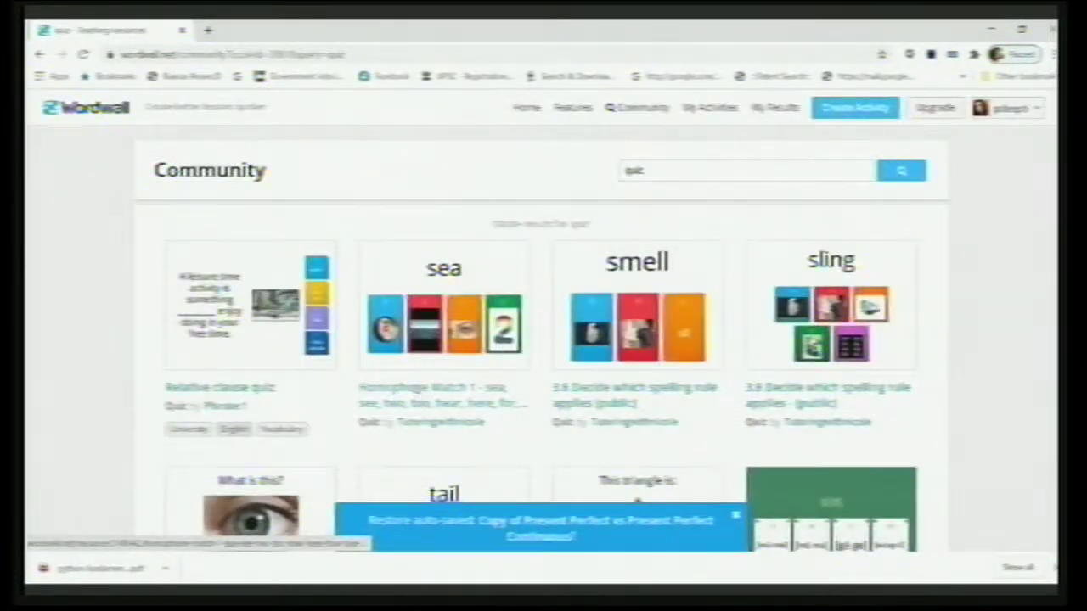
Open the "Homophone Match 1" community quiz and look through its theme, options and leaderboard sections
click(415, 391)
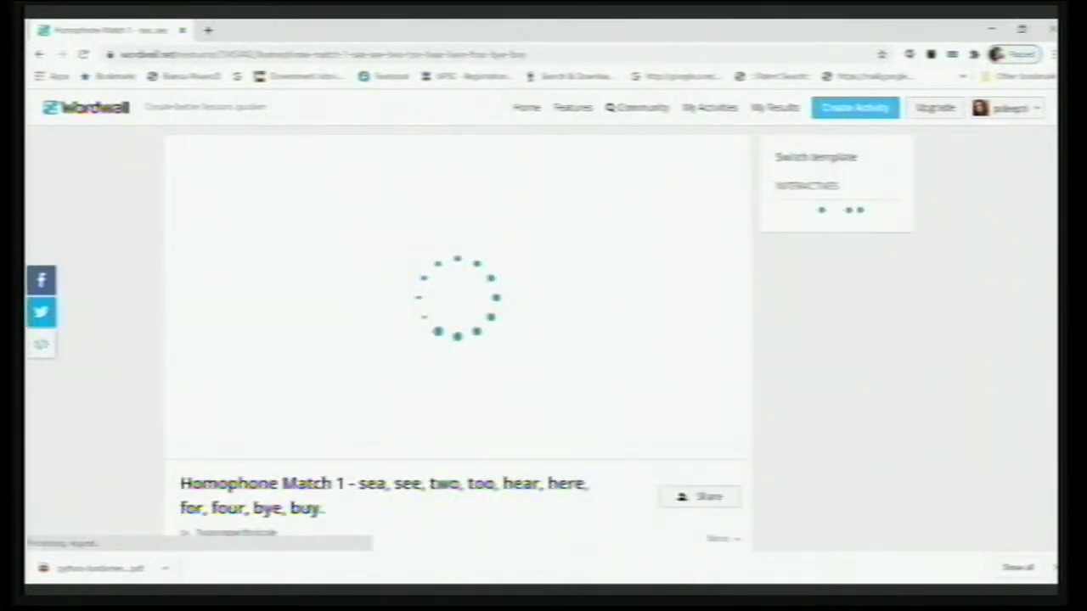
scroll(459, 339, down, 5)
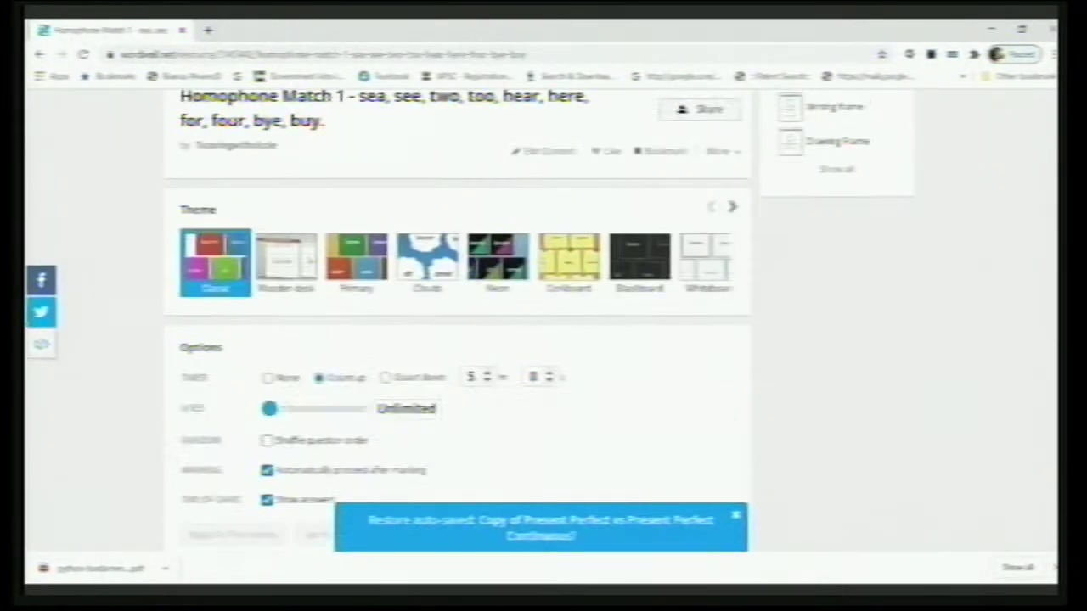
scroll(458, 339, down, 4)
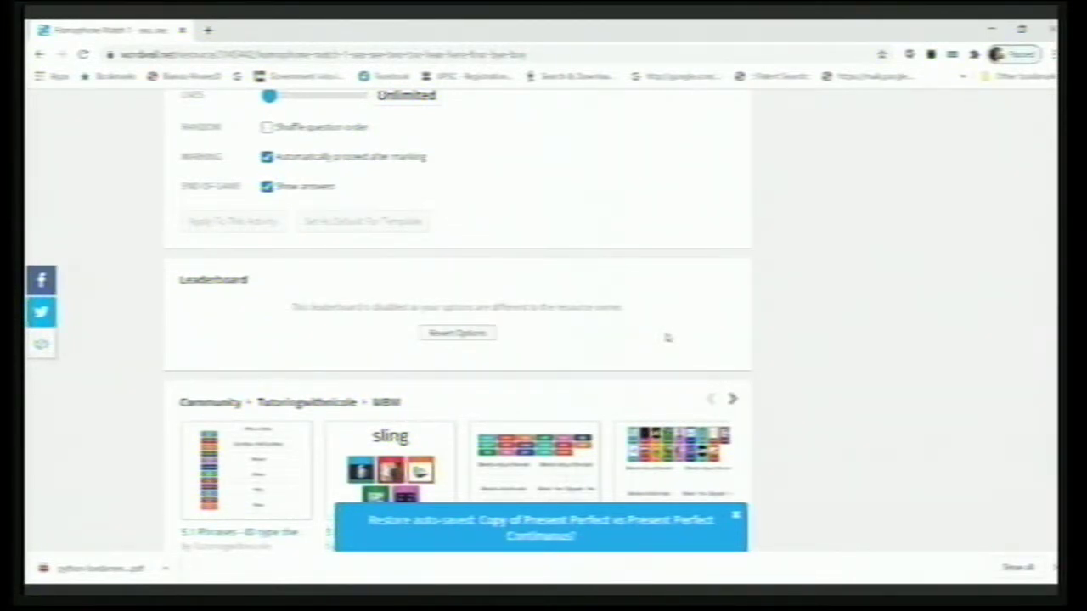
scroll(459, 323, up, 10)
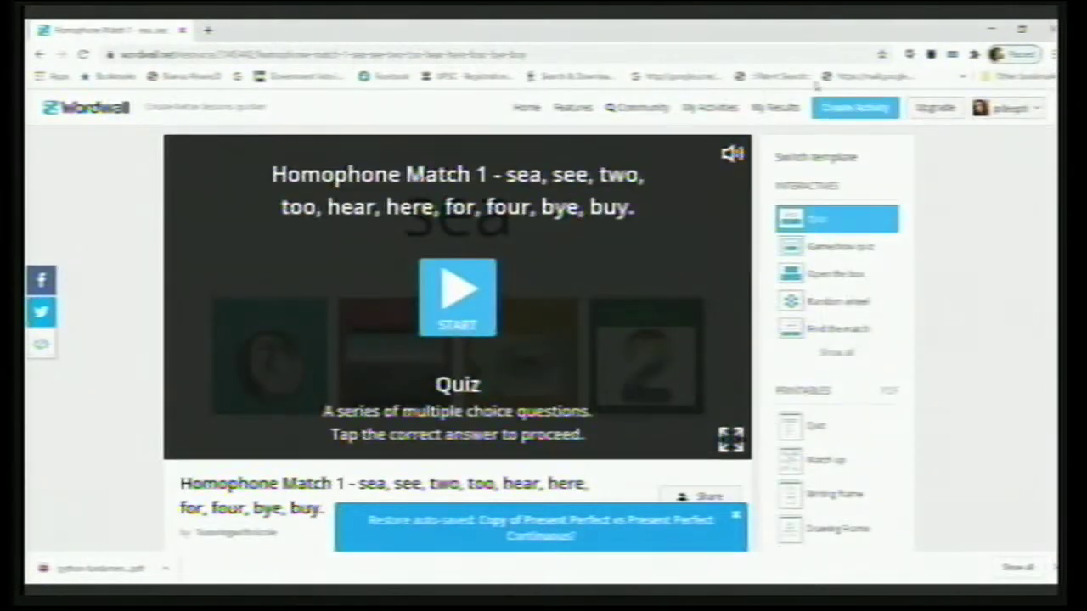
Open Result 3 for 'First Conditional Quiz' from My Results and examine its summary, leaderboard, and results by question and by student
click(772, 110)
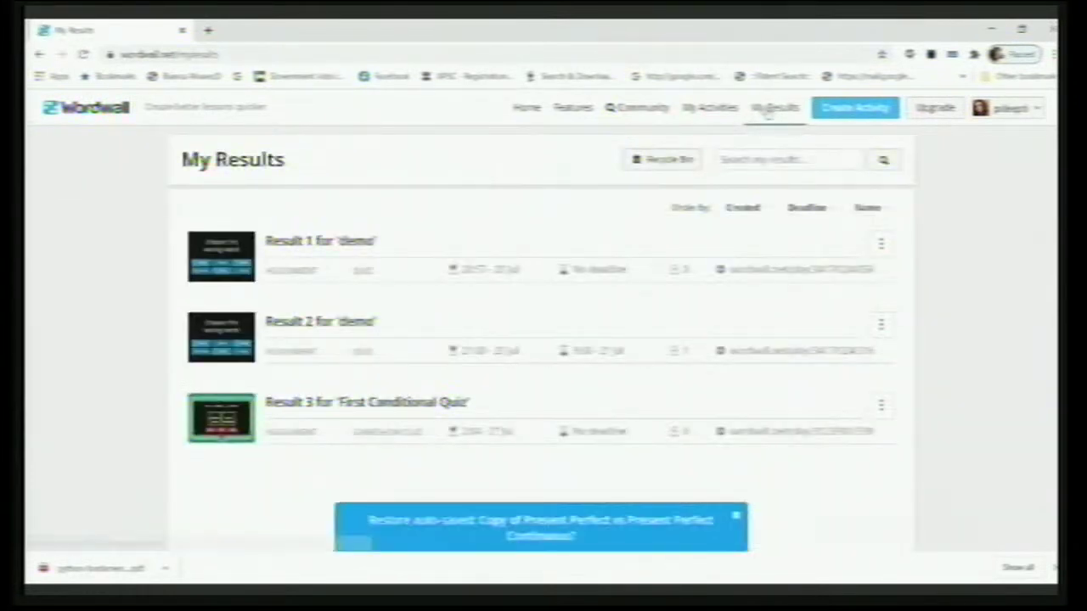
click(222, 429)
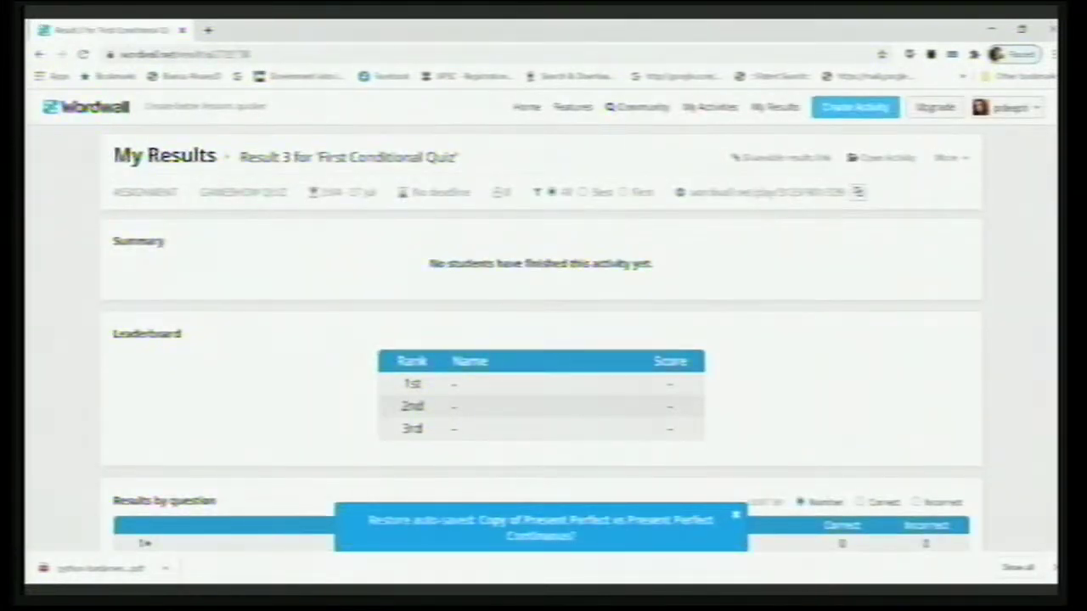
scroll(541, 322, down, 4)
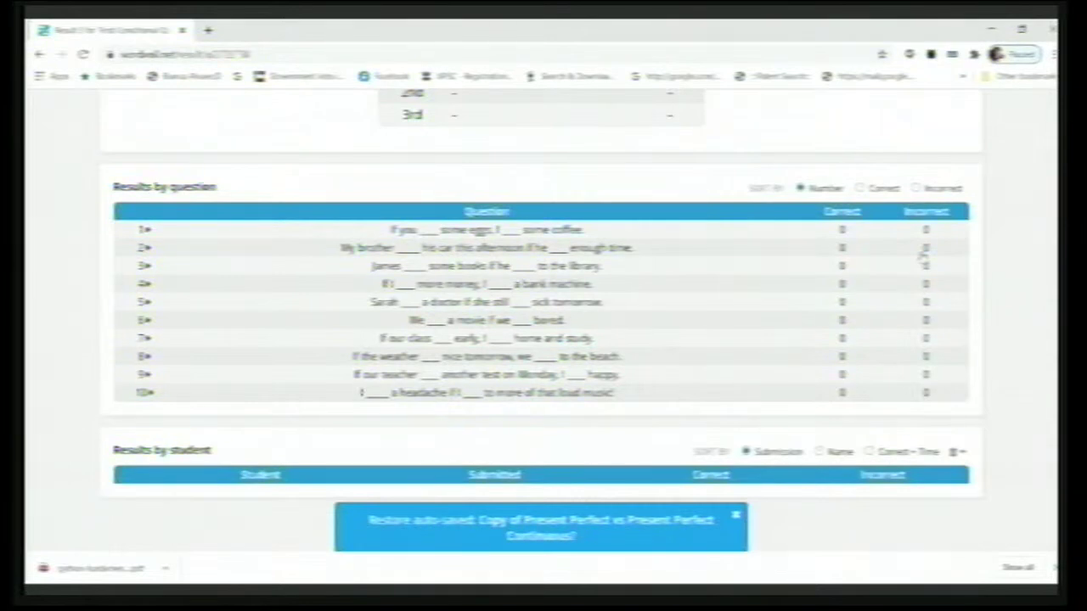
scroll(923, 255, down, 2)
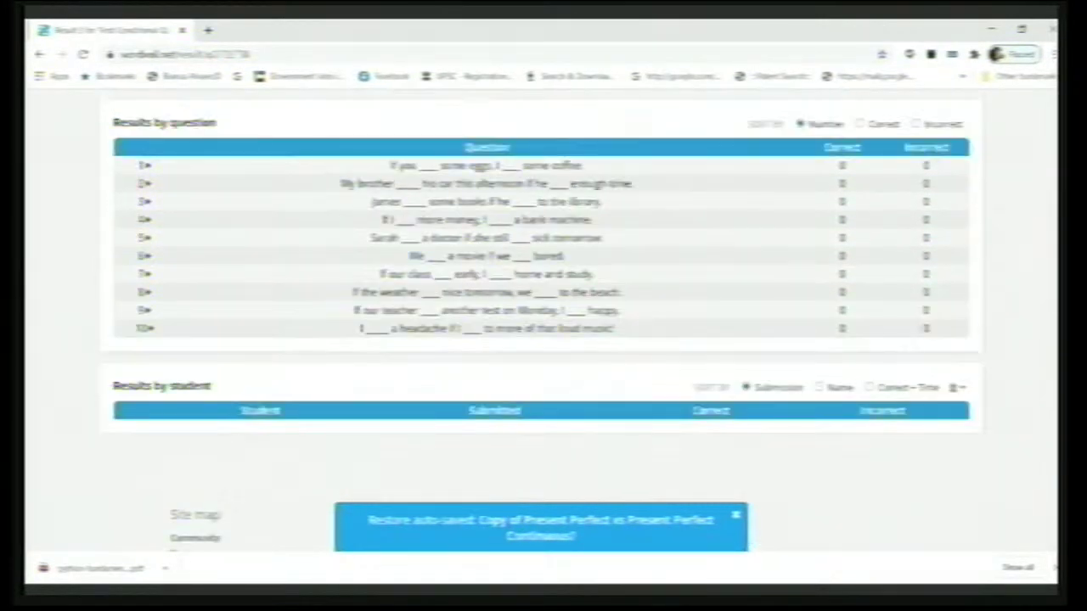
scroll(541, 317, up, 5)
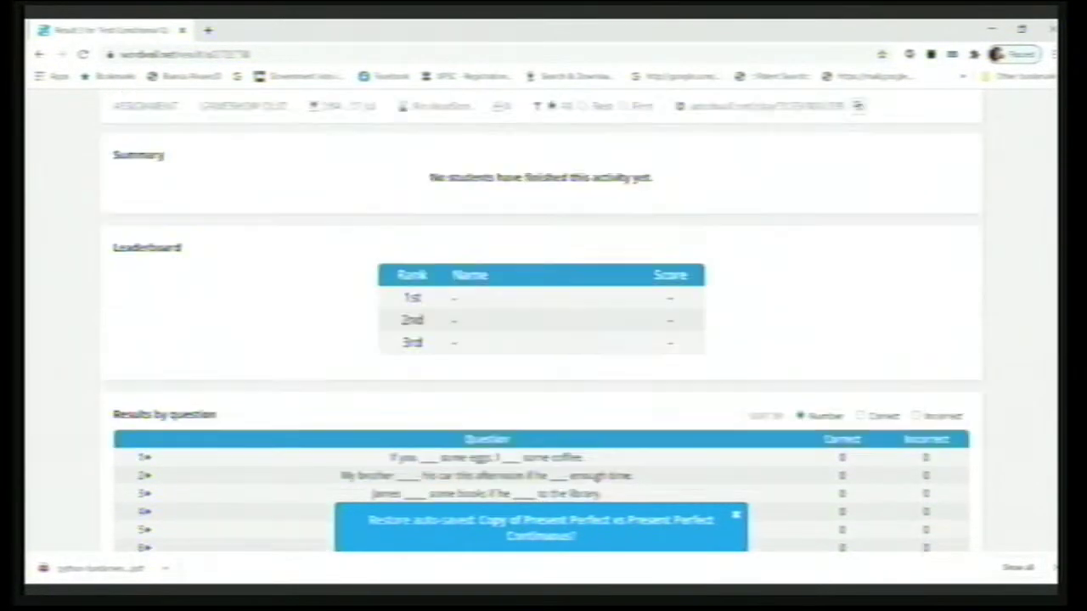
scroll(541, 317, up, 1)
scroll(541, 317, down, 3)
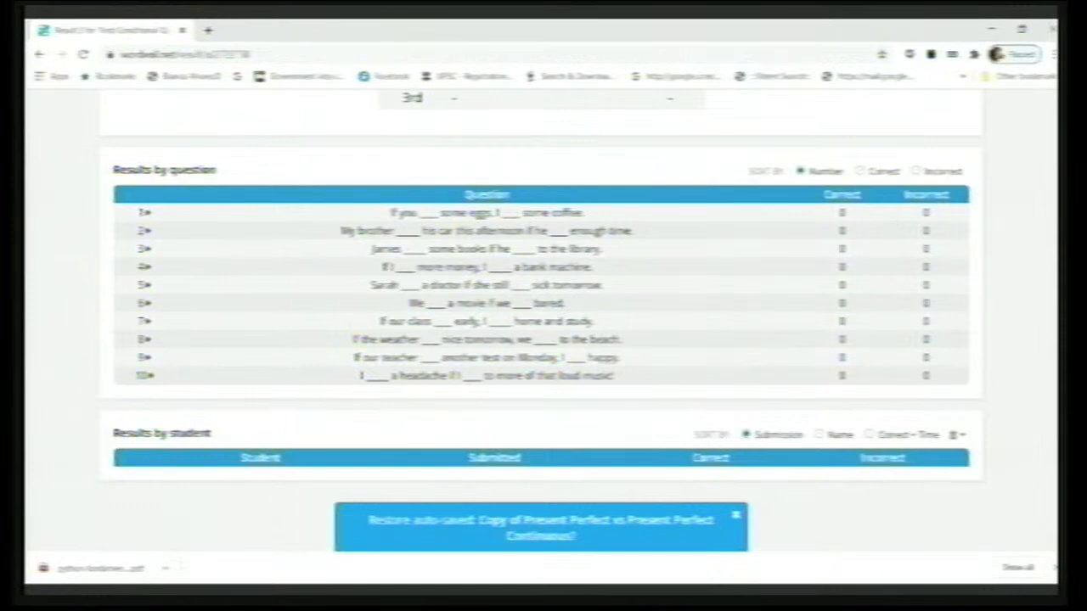
scroll(540, 322, up, 5)
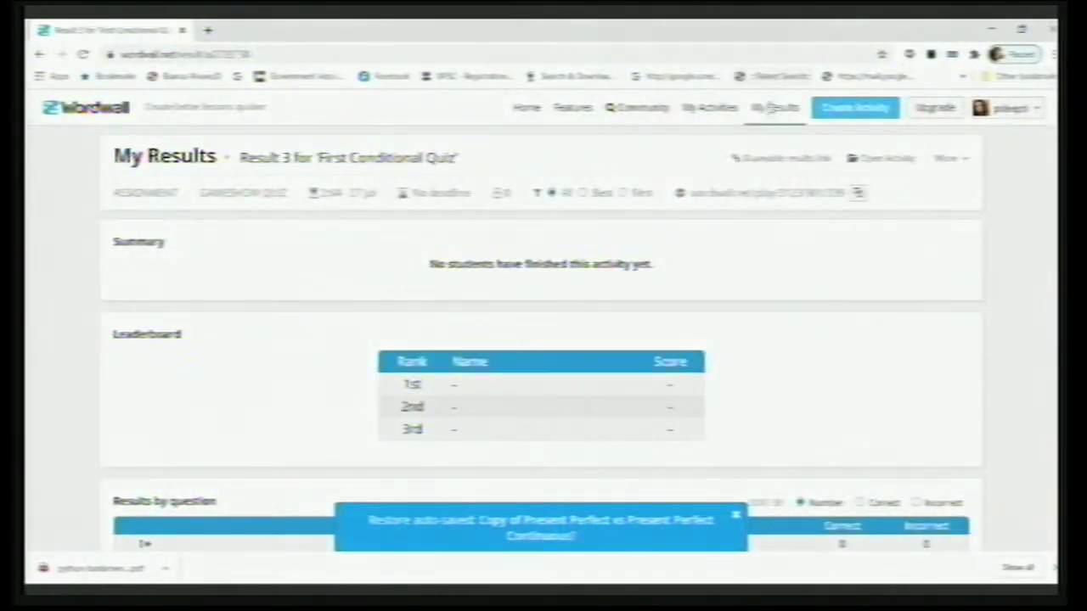
Open Result 2 for 'demo' from My Results and examine its summary, score charts and results by question
click(770, 110)
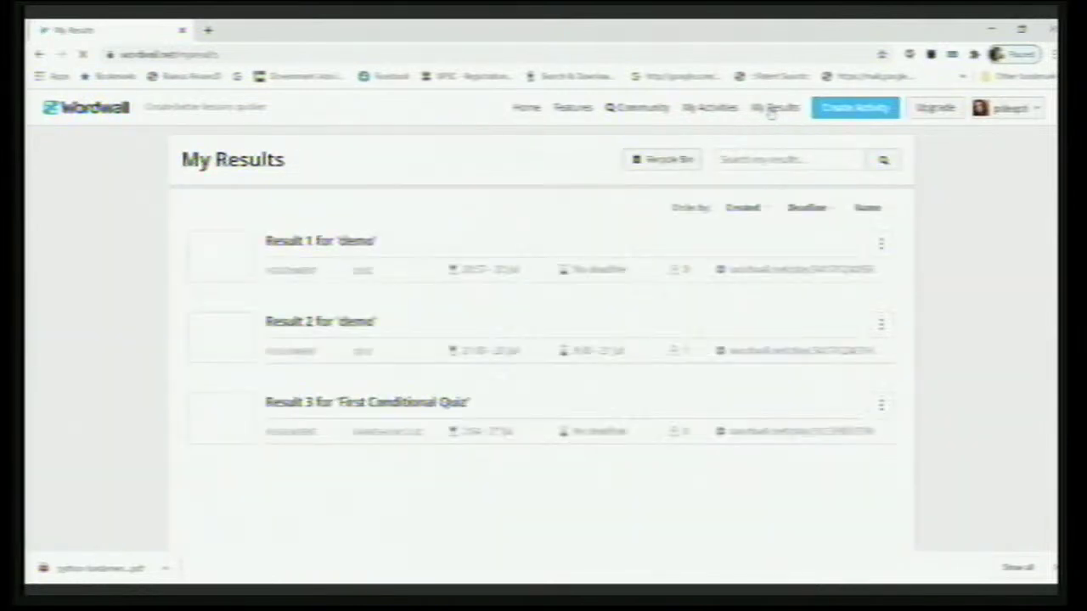
click(345, 339)
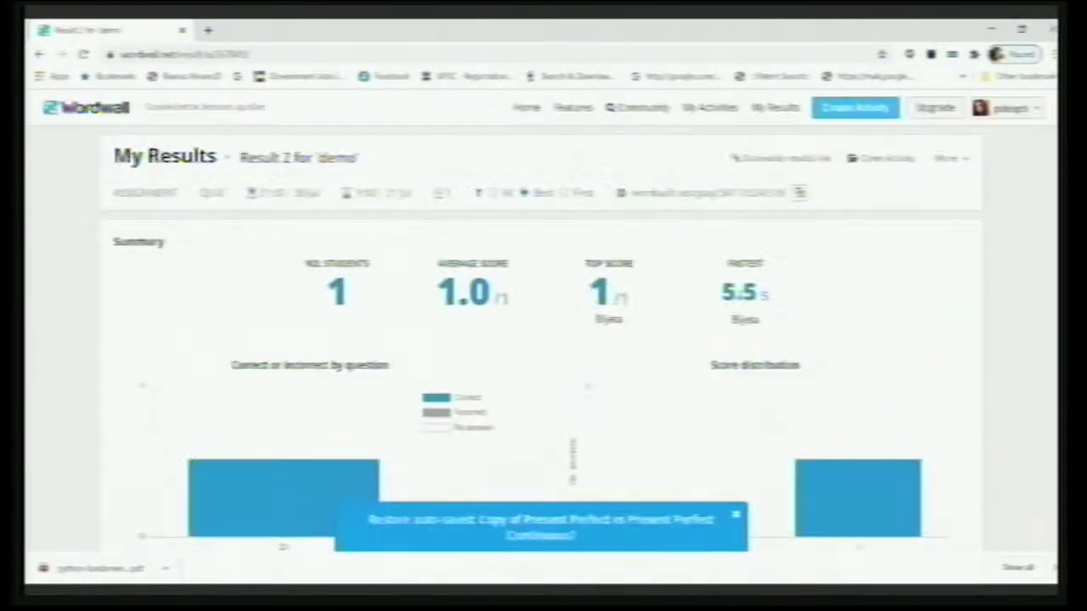
scroll(541, 319, down, 3)
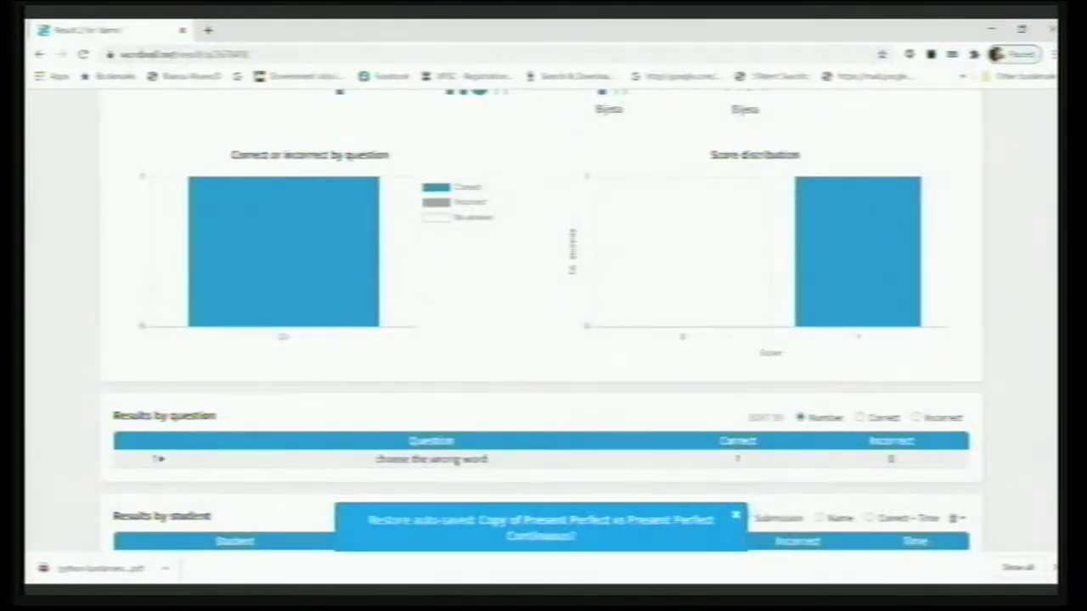
Examine the per-question and score distribution charts and the results by student for the 'demo' assignment
mouse_move(363, 230)
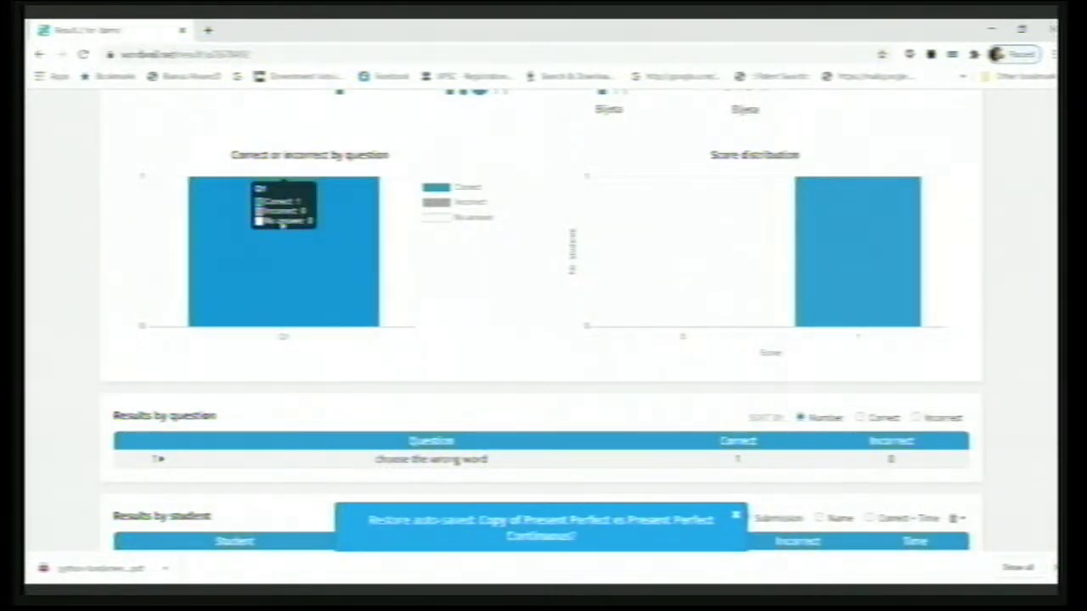
mouse_move(893, 237)
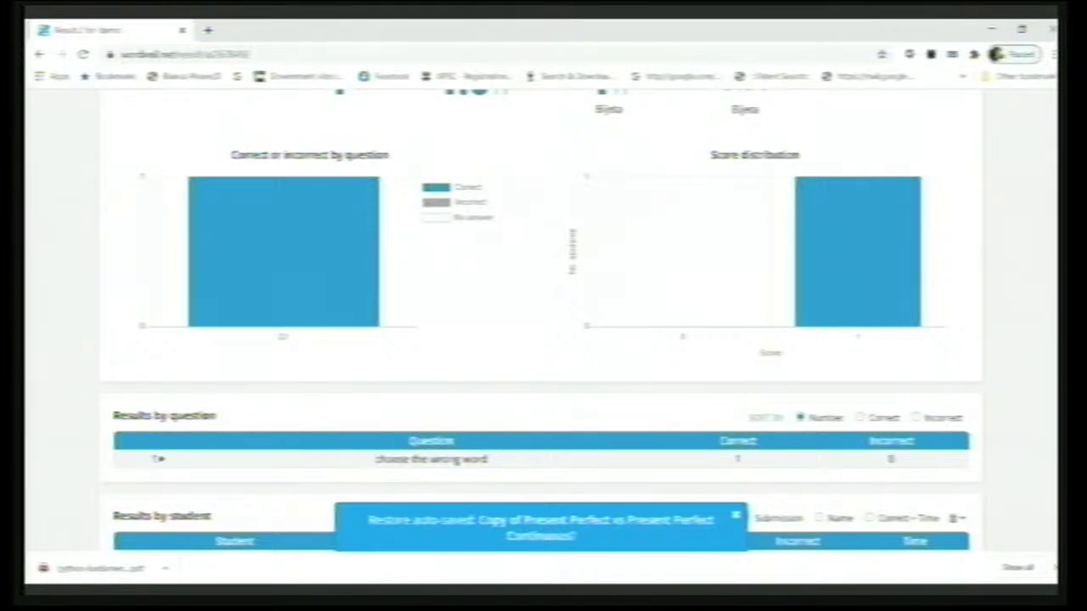
scroll(541, 321, down, 4)
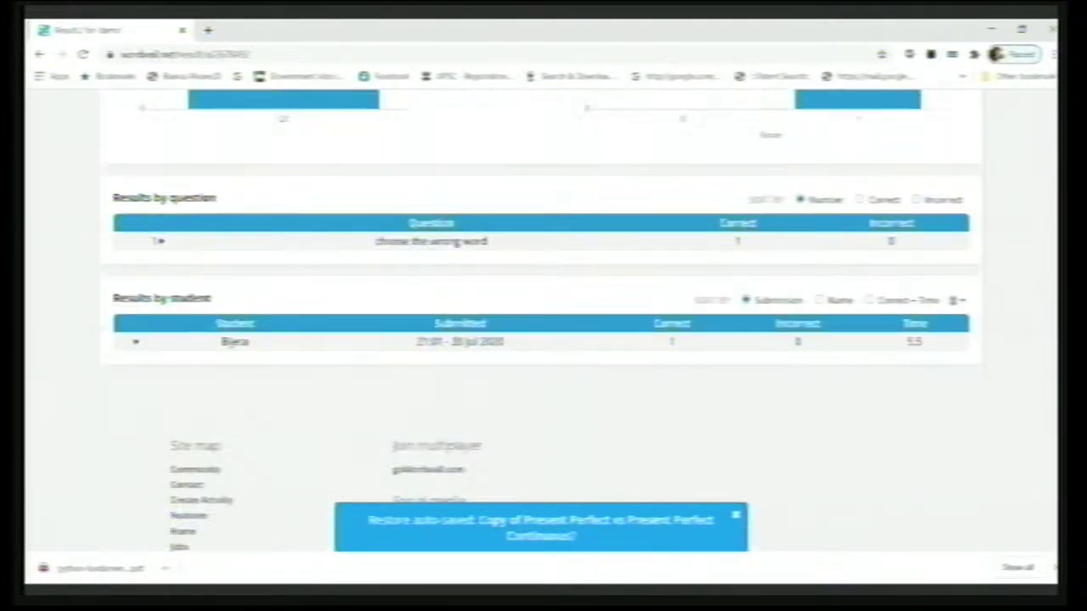
scroll(541, 327, up, 7)
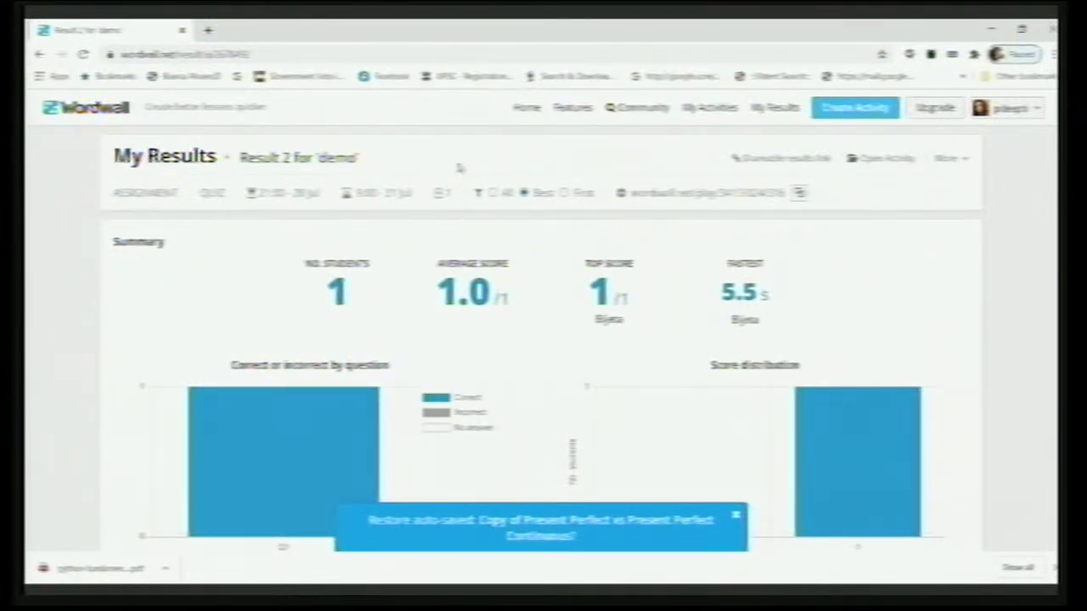
Return to the home page and search the community's public activities for "body parts"
click(527, 110)
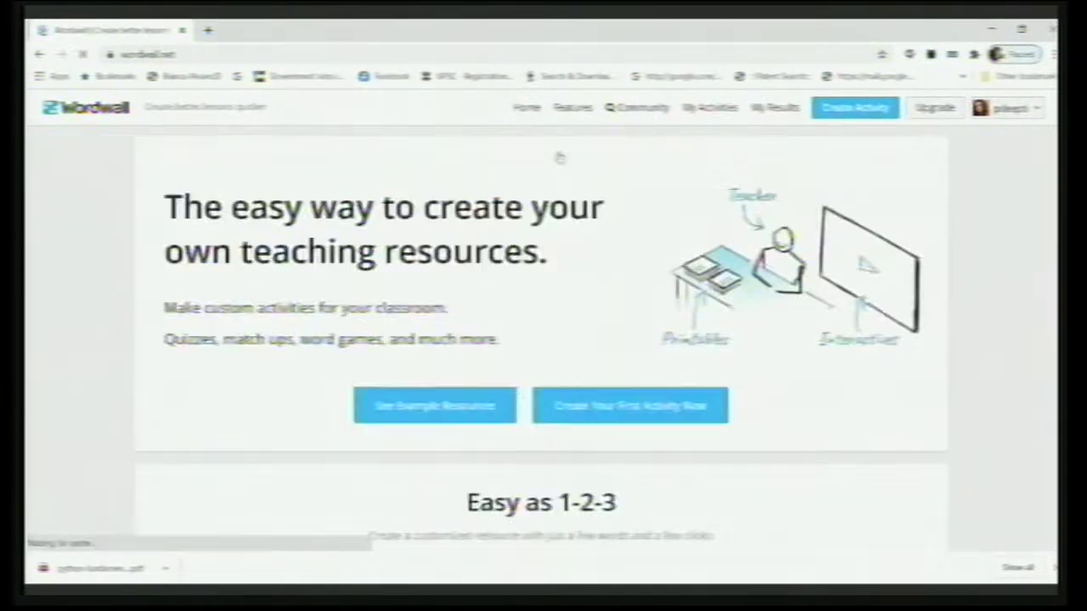
scroll(467, 406, down, 3)
scroll(468, 406, down, 5)
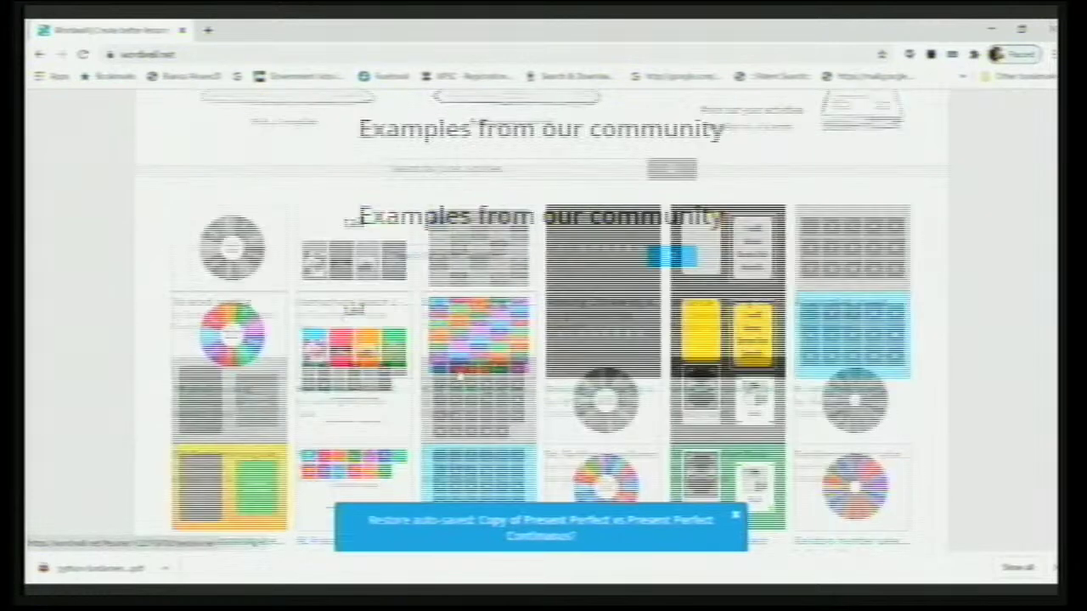
click(390, 169)
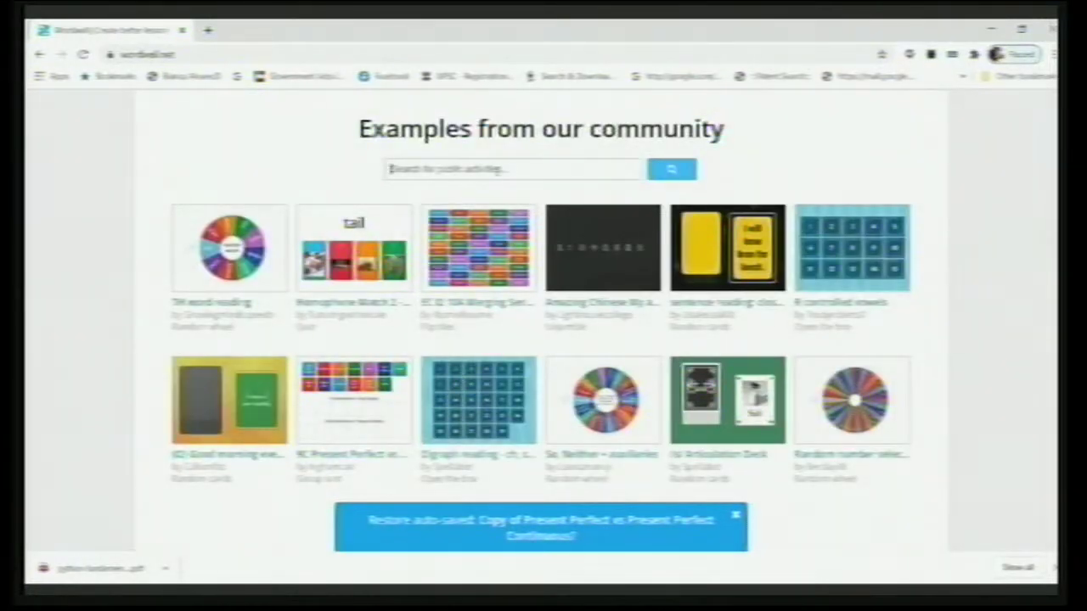
text(study skill)
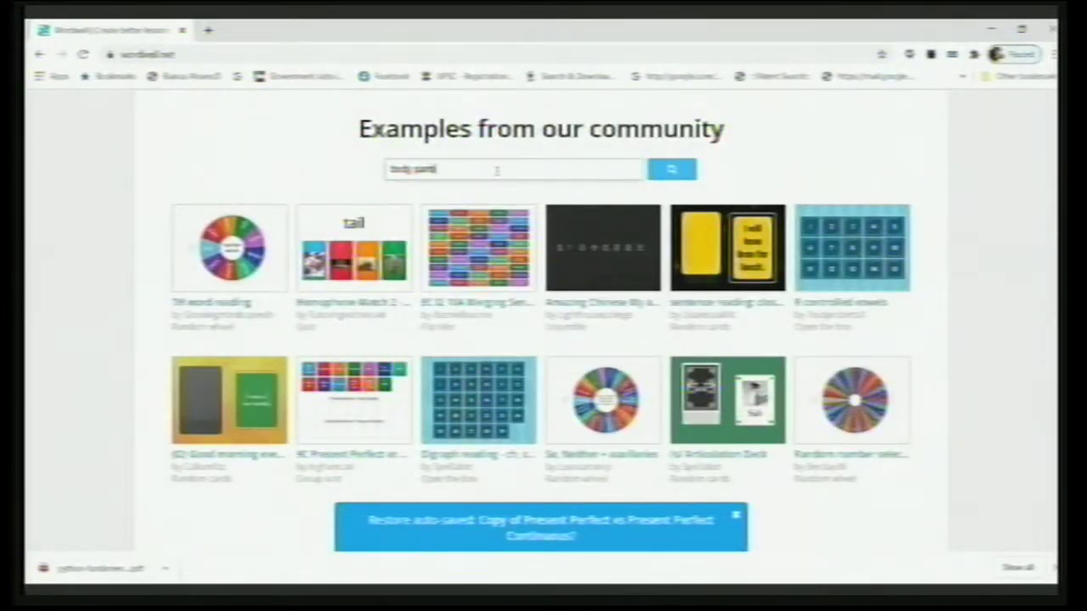
key(Return)
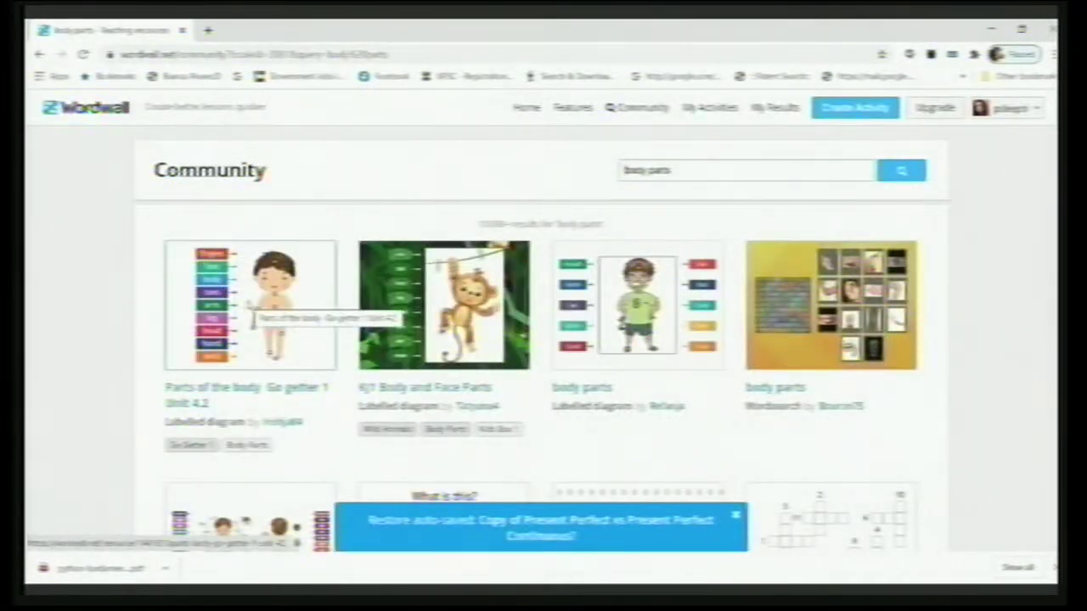
Open "Parts of the body Go getter 1 Unit 4.2", play it full screen placing the head, foot and toes pins, and exit full screen
click(248, 305)
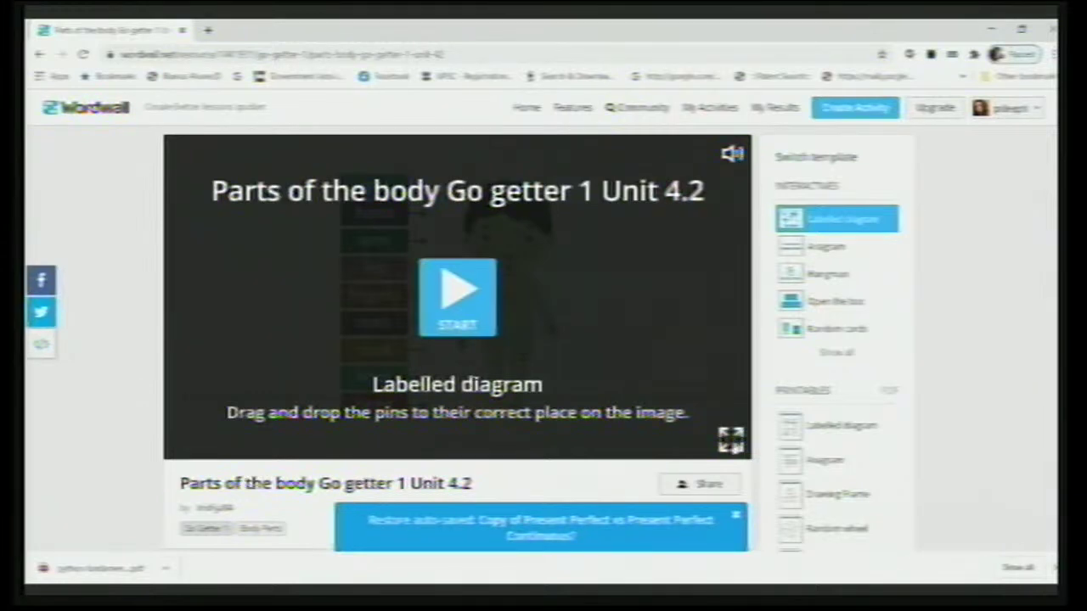
click(730, 439)
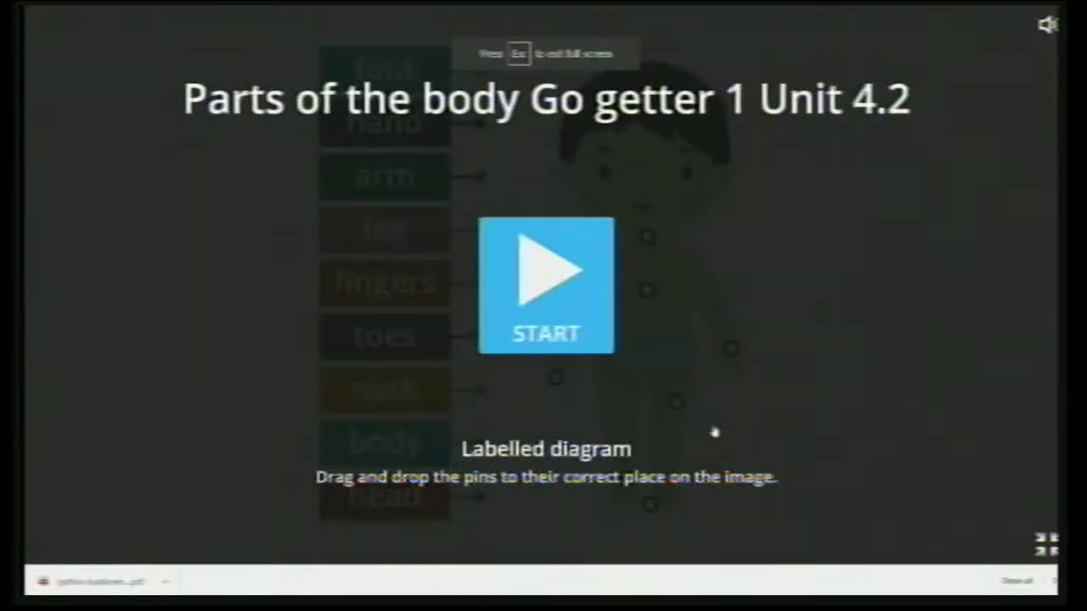
click(542, 289)
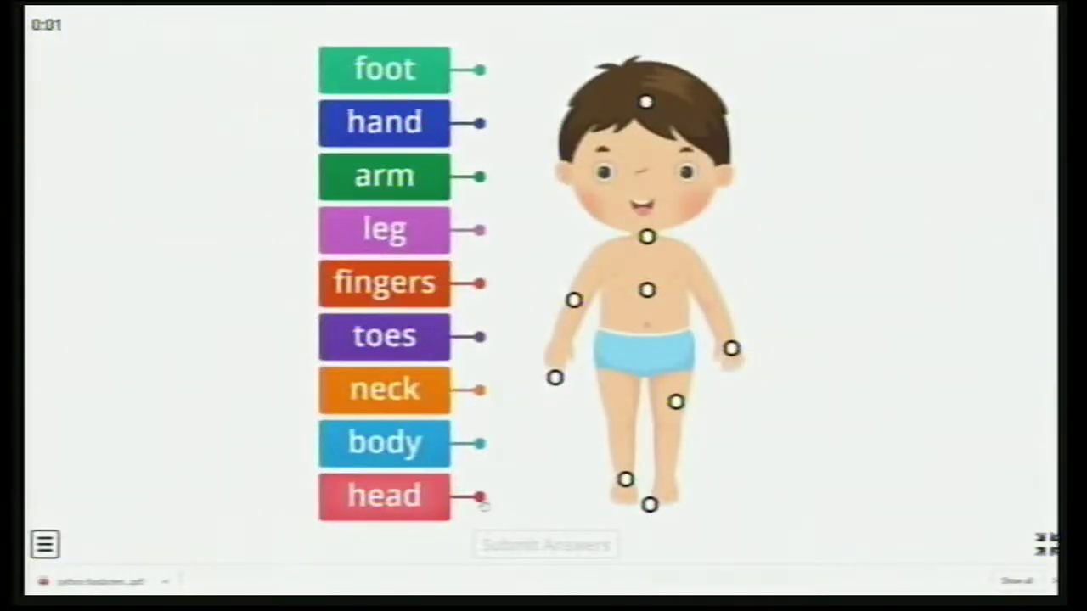
drag(481, 498, 645, 105)
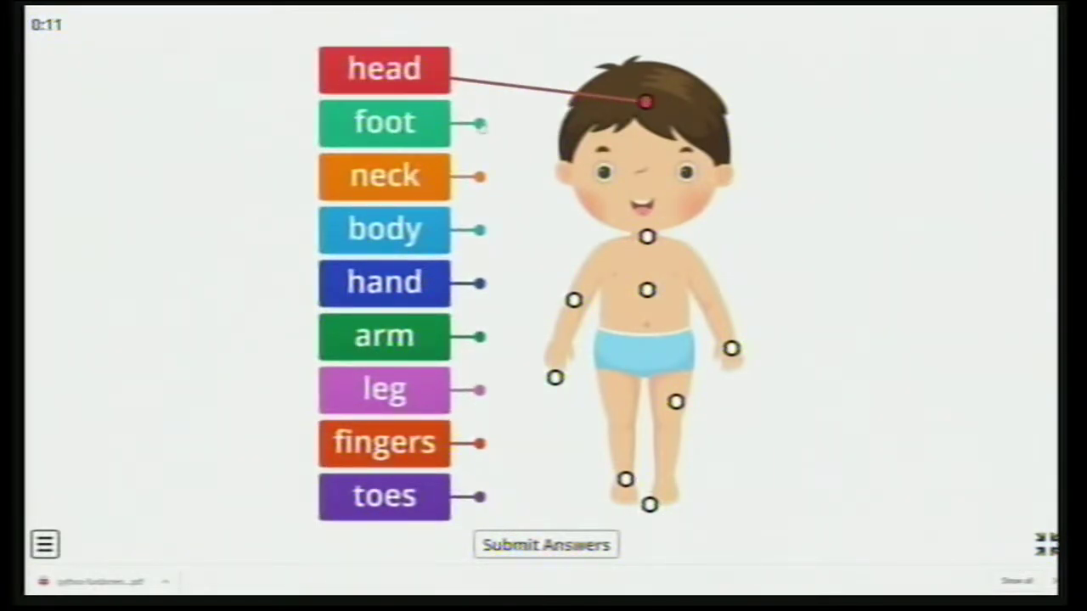
drag(481, 125, 625, 479)
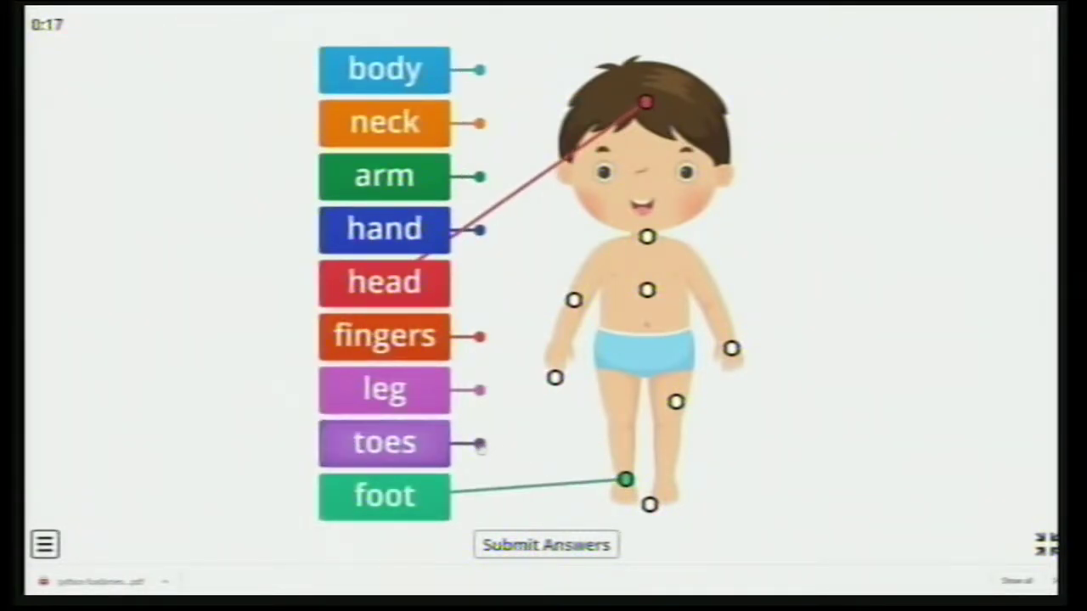
drag(480, 446, 650, 506)
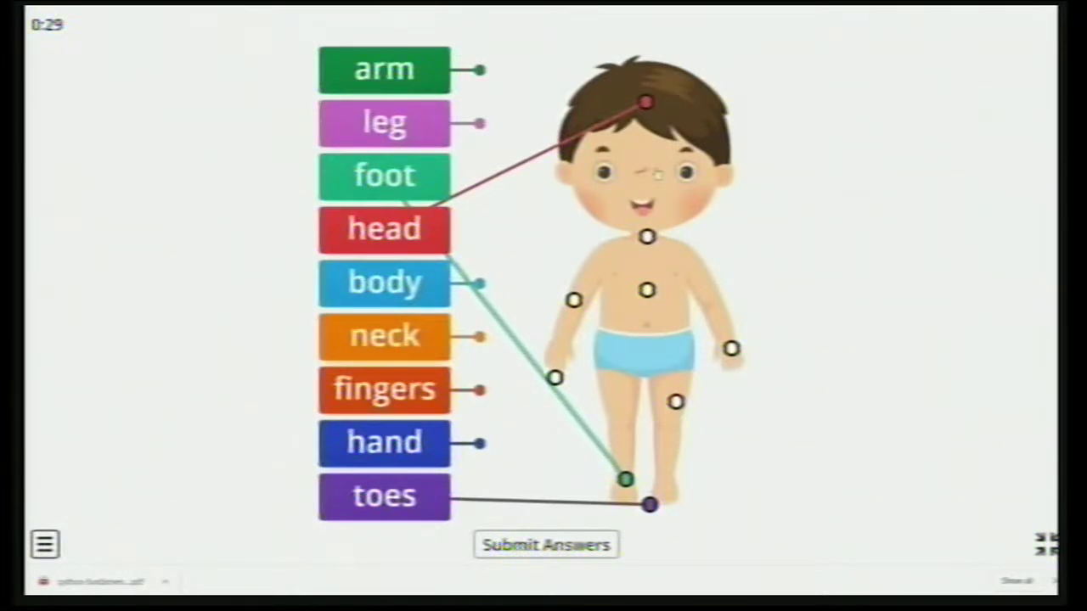
click(1046, 543)
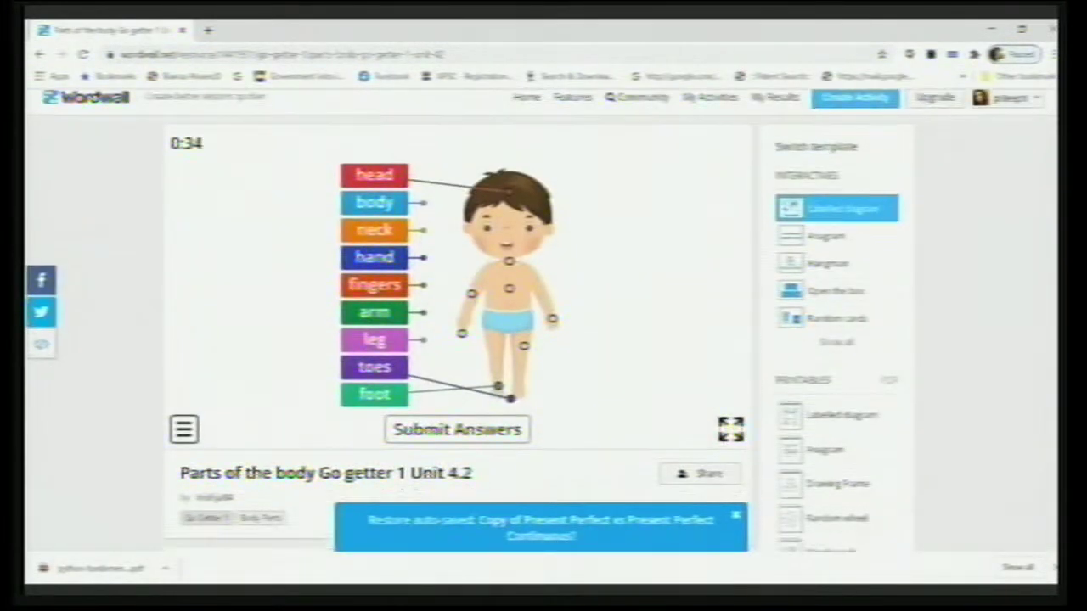
Open the labelled diagram's content for editing as a copy and remove the picture of the boy from the diagram
scroll(552, 322, down, 2)
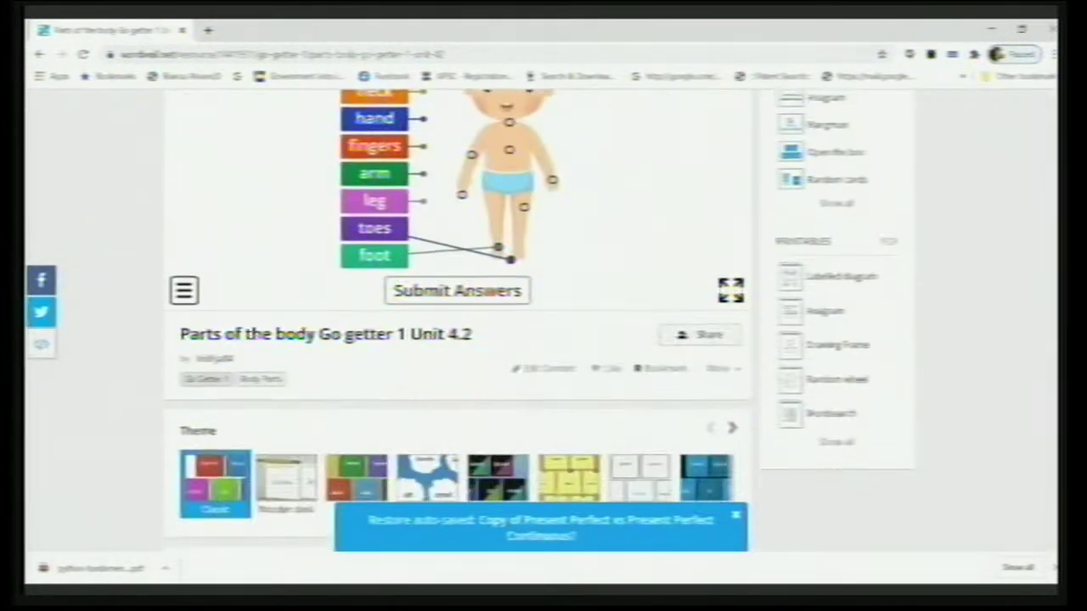
click(544, 371)
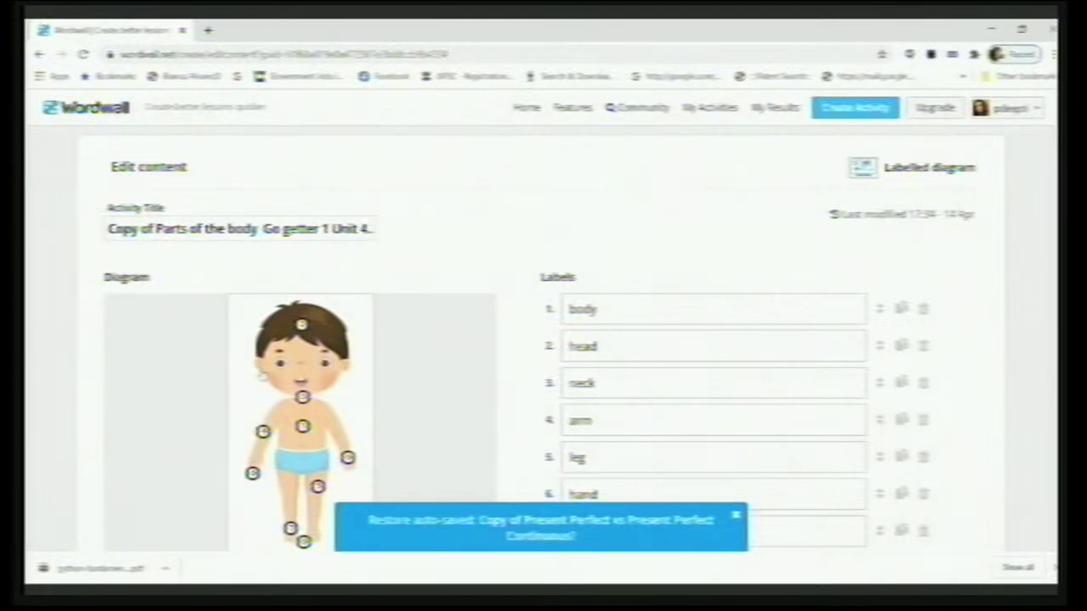
right_click(273, 367)
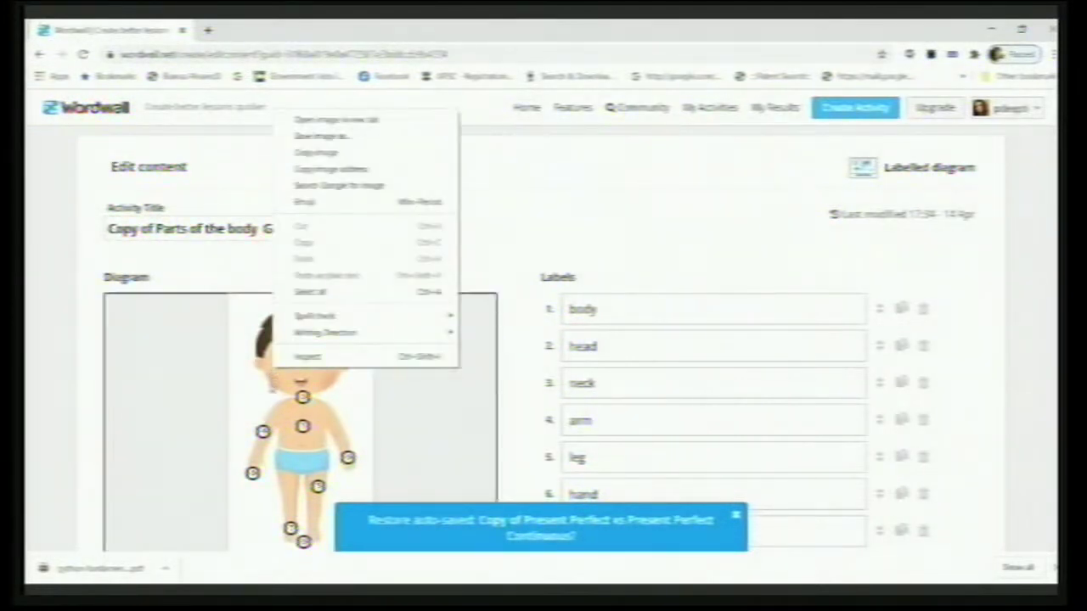
click(272, 388)
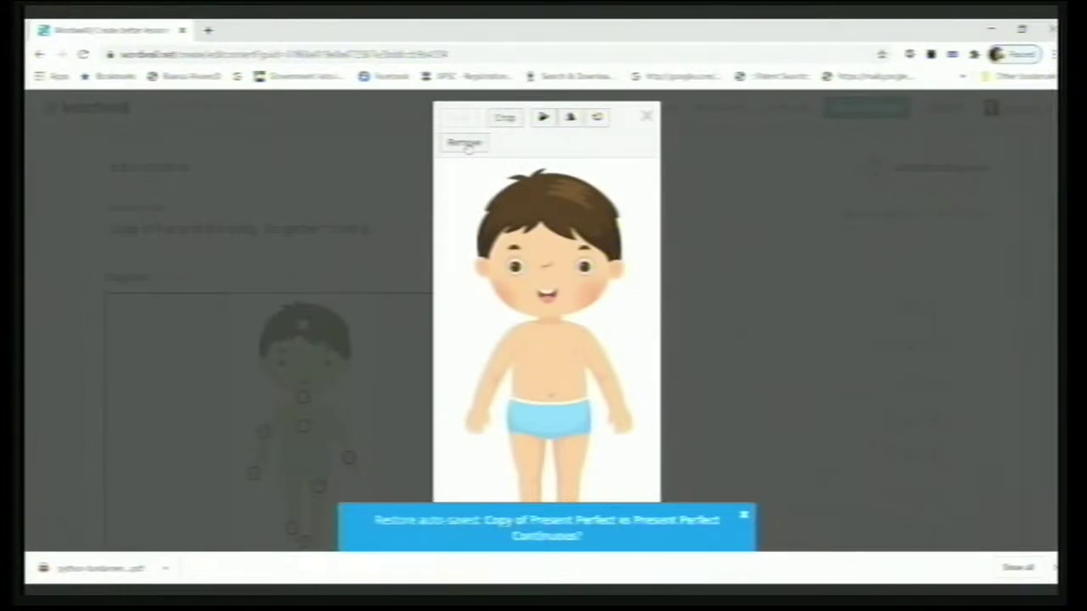
click(466, 144)
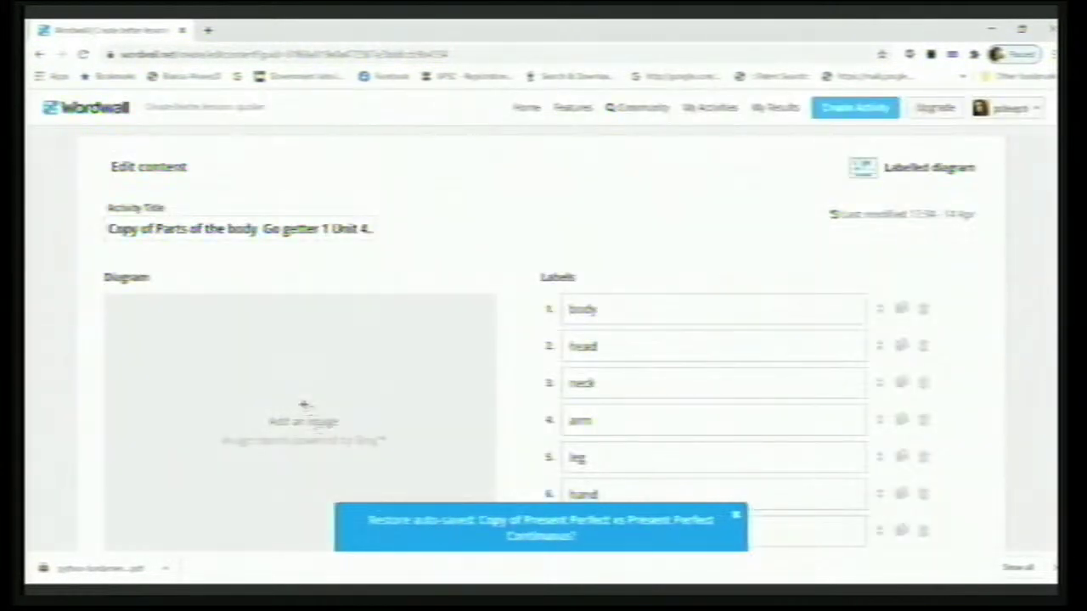
Search the web images for "intestine" and add the large intestine picture on a white background to the diagram
click(304, 405)
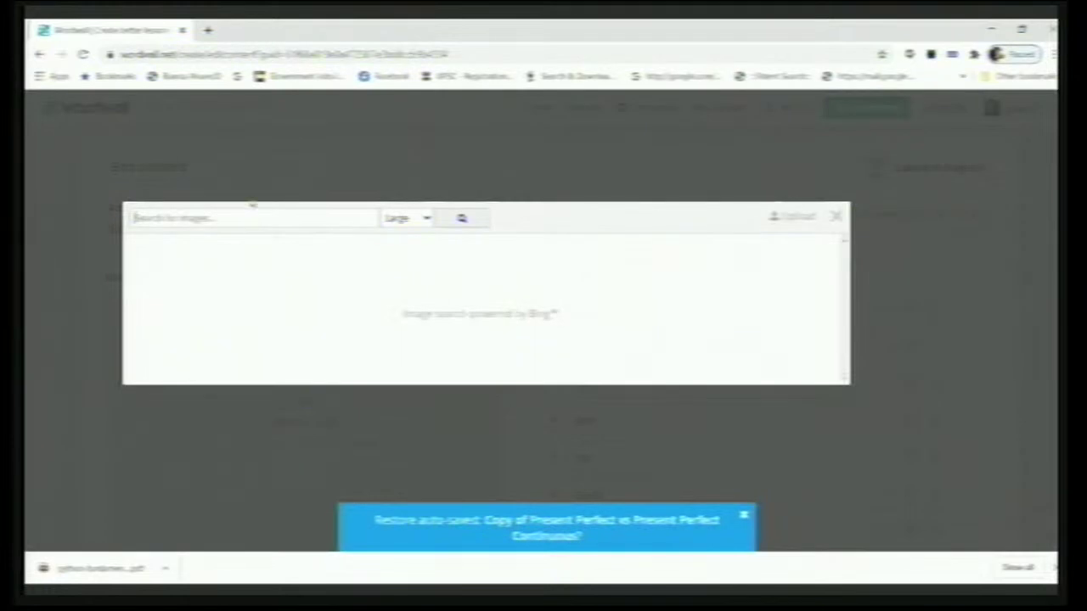
click(248, 218)
text(l)
text(nterview)
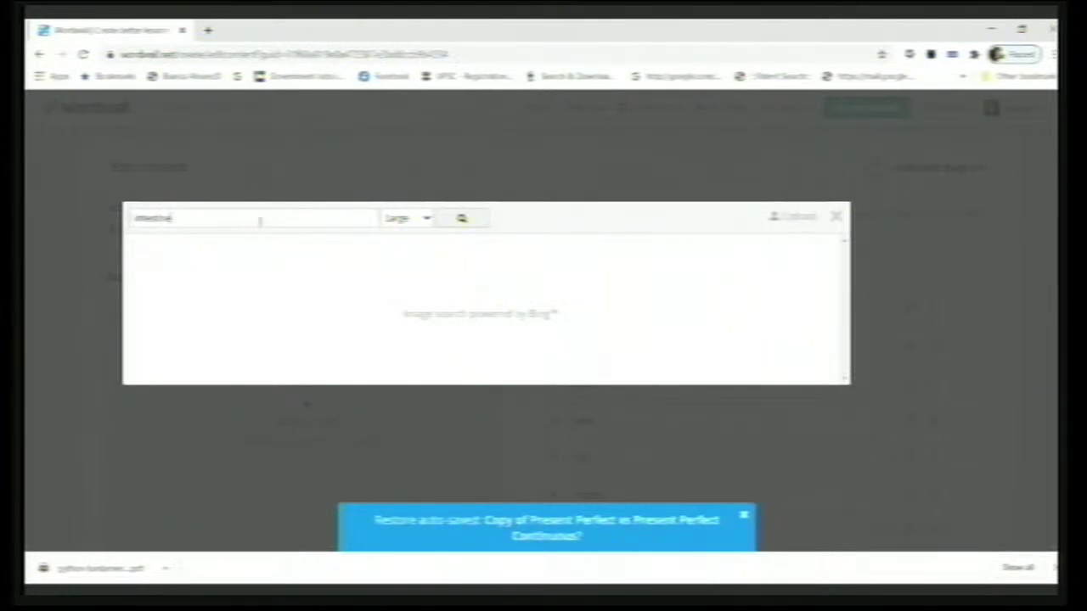
click(461, 218)
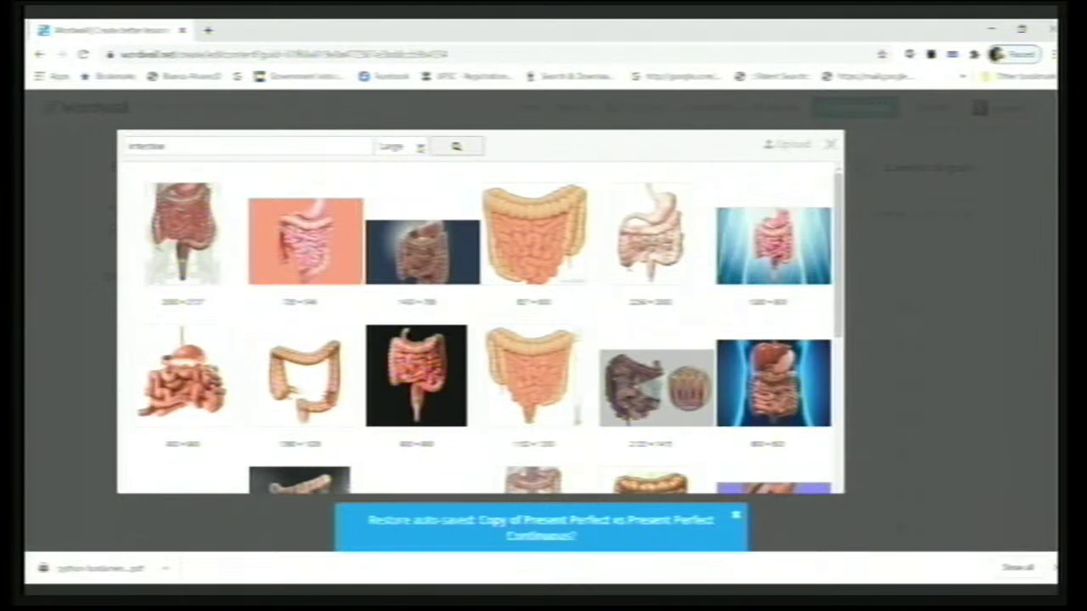
click(399, 146)
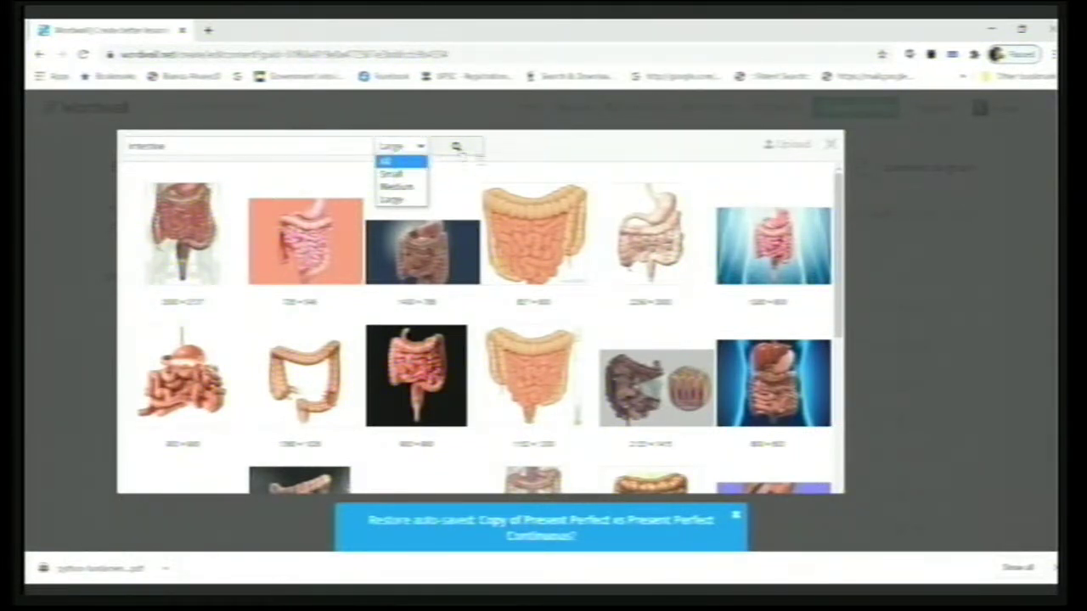
click(518, 167)
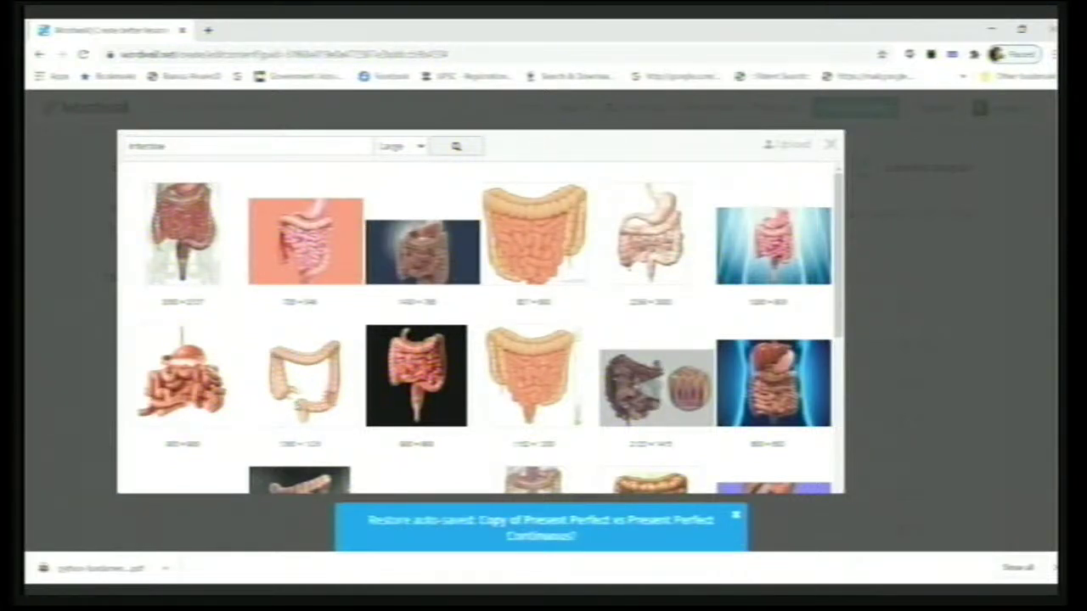
click(304, 374)
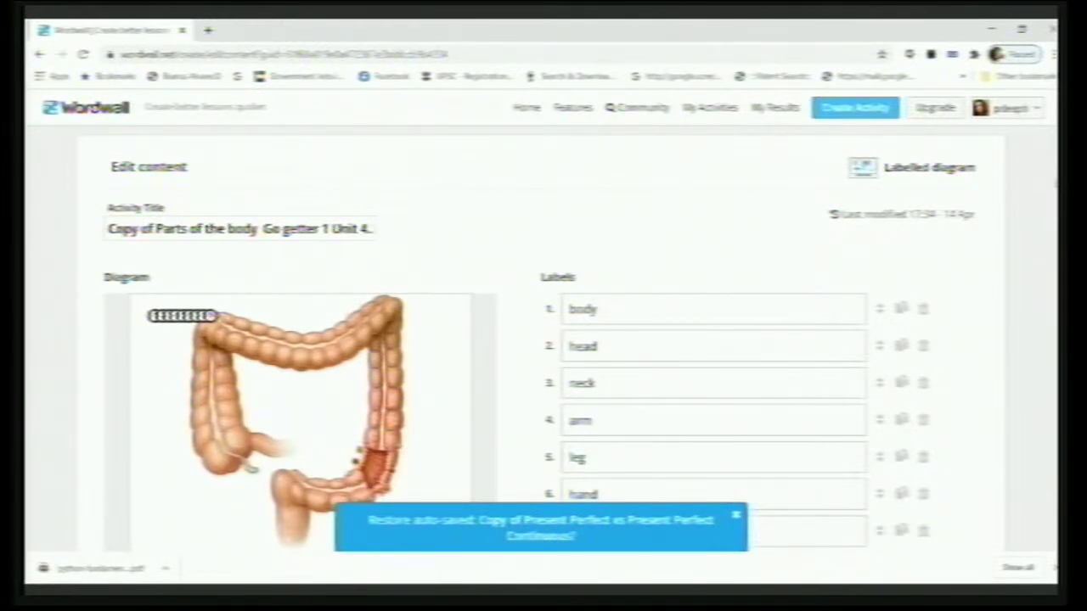
Remove the intestine picture from the diagram
scroll(381, 266, down, 2)
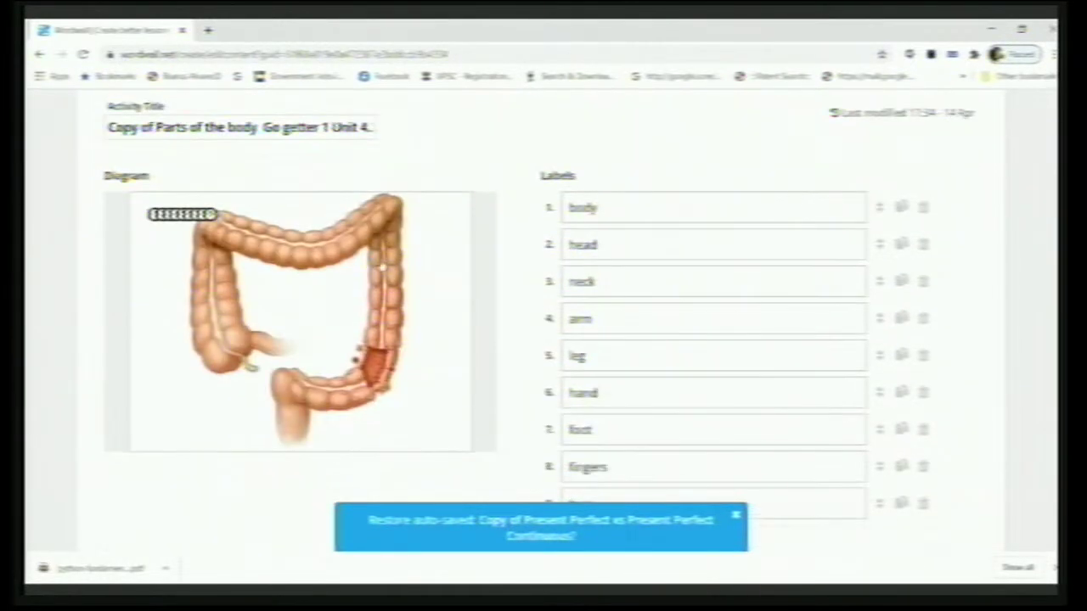
click(382, 267)
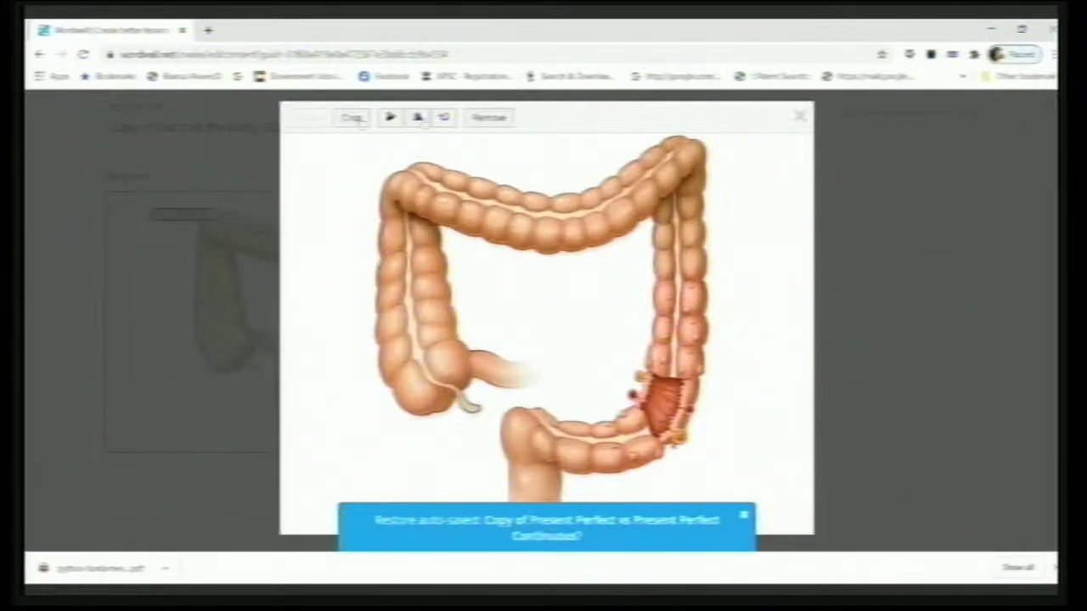
click(497, 118)
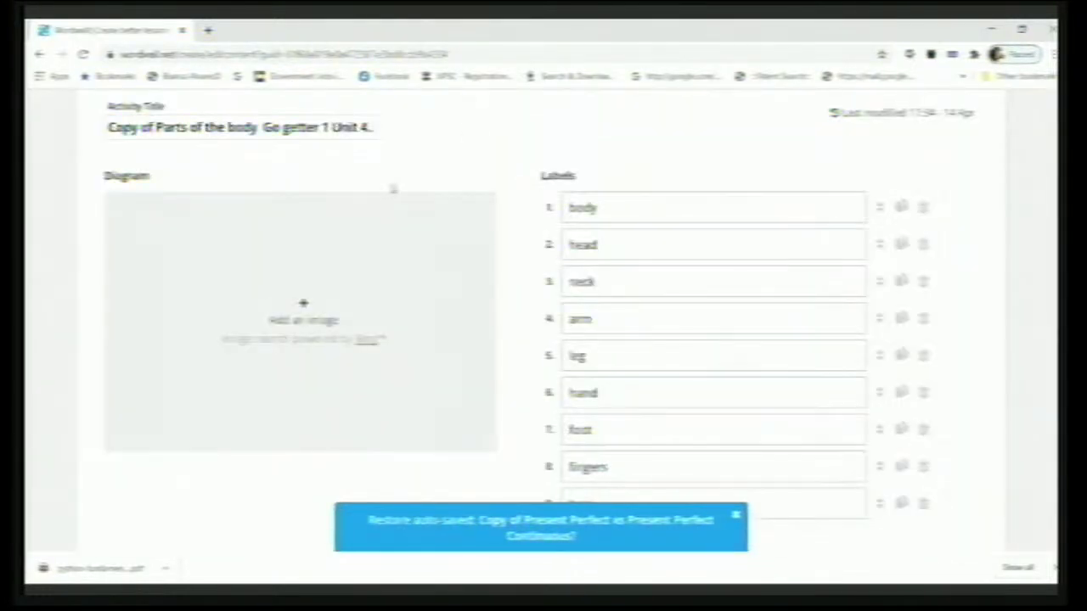
Search the web images for "india political map" and add the outline map with the light blue sea to the diagram
click(304, 306)
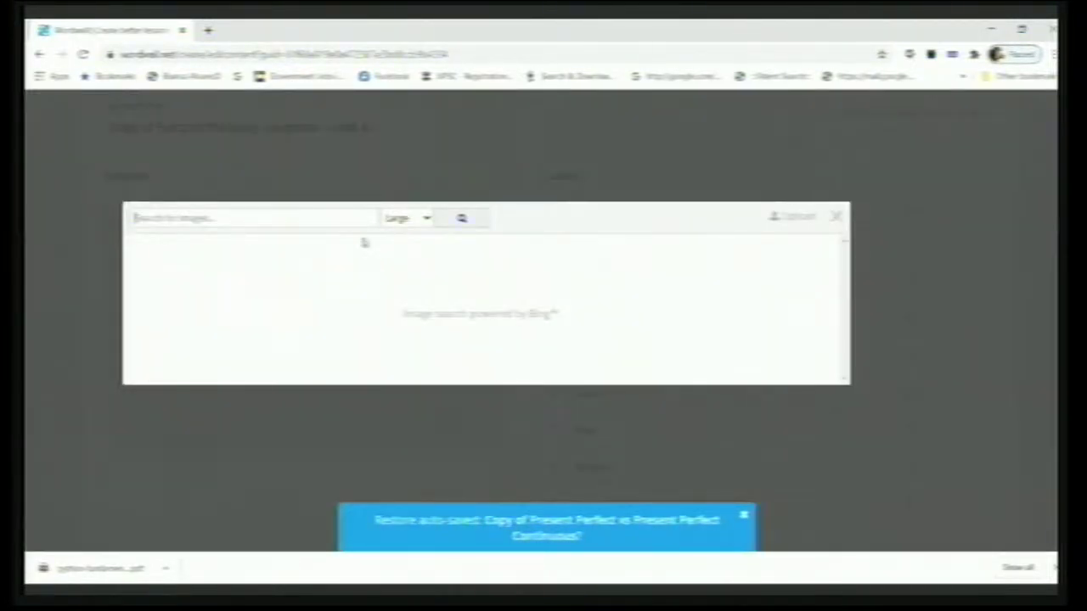
text(l)
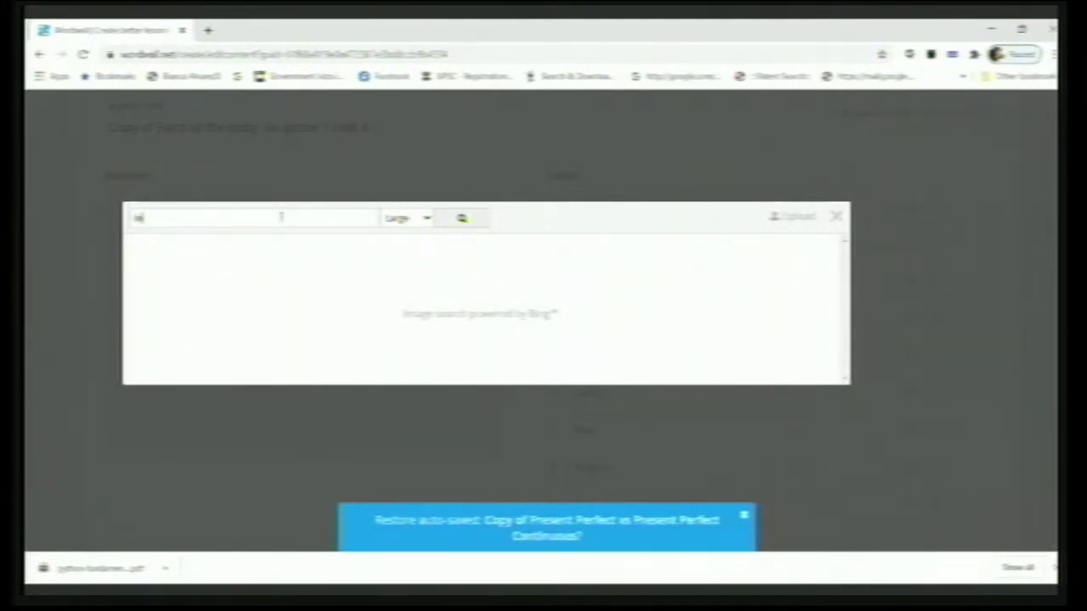
key(BackSpace)
key(BackSpace)
text(m)
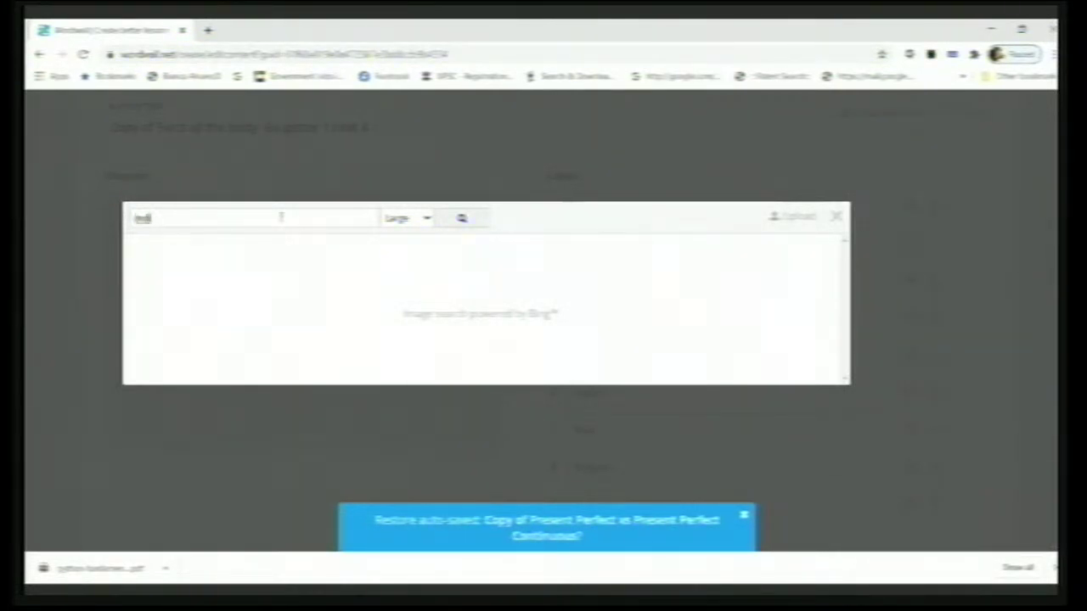
text(itochondria)
key(Return)
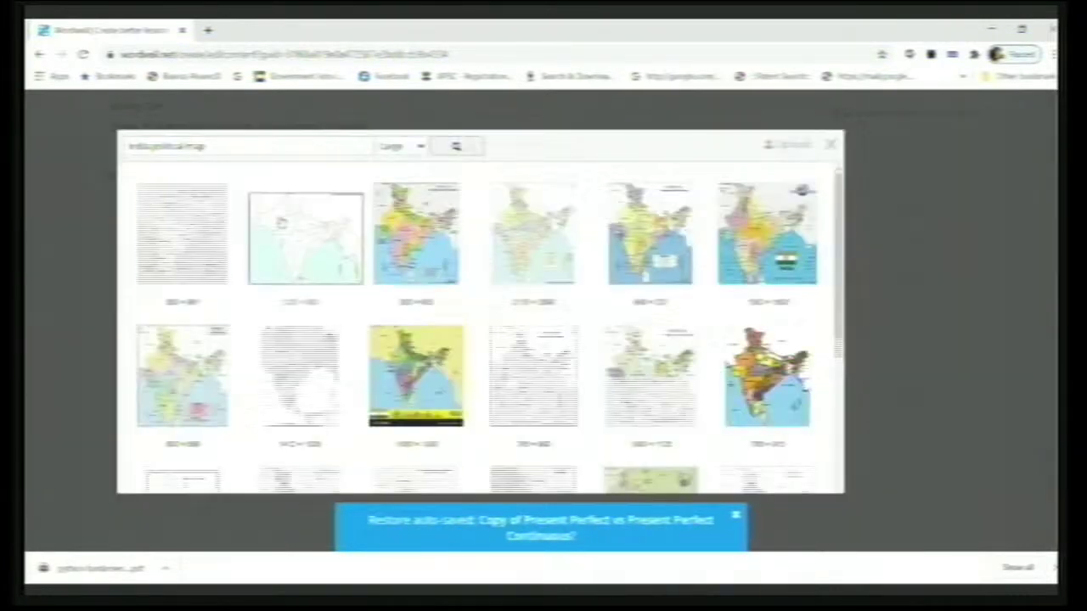
click(301, 237)
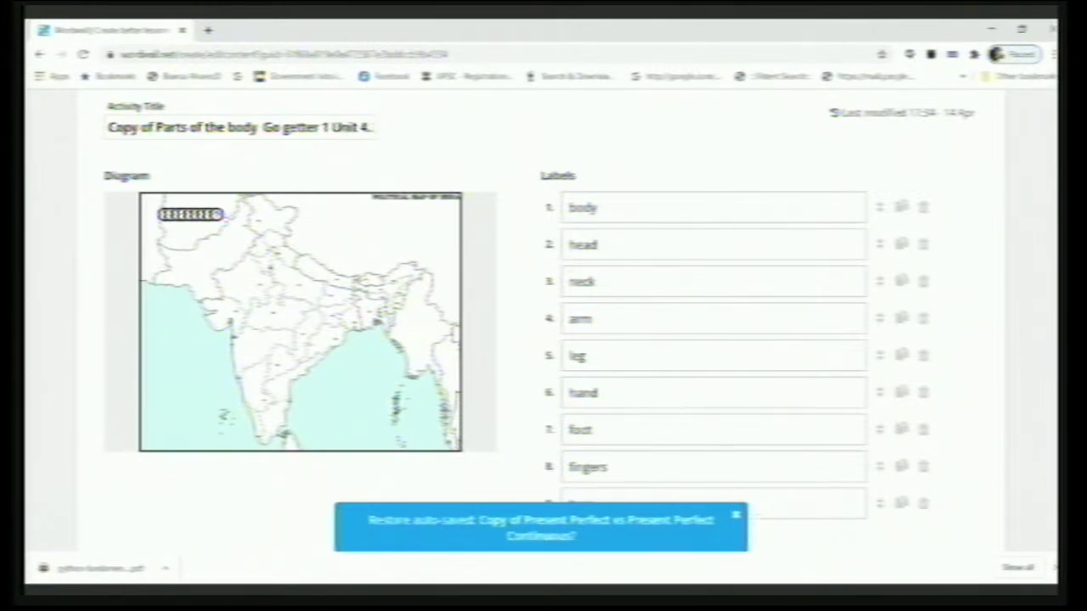
Leave the content editor for the Parts of the body activity page and preview its Labelled diagram and Anagram printables
scroll(570, 180, up, 2)
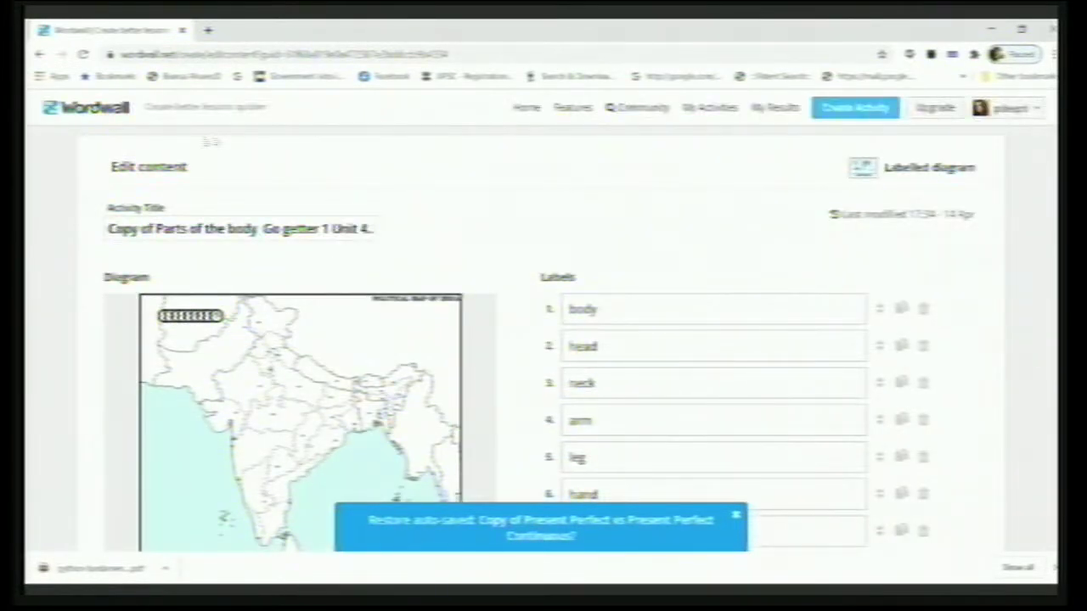
click(38, 53)
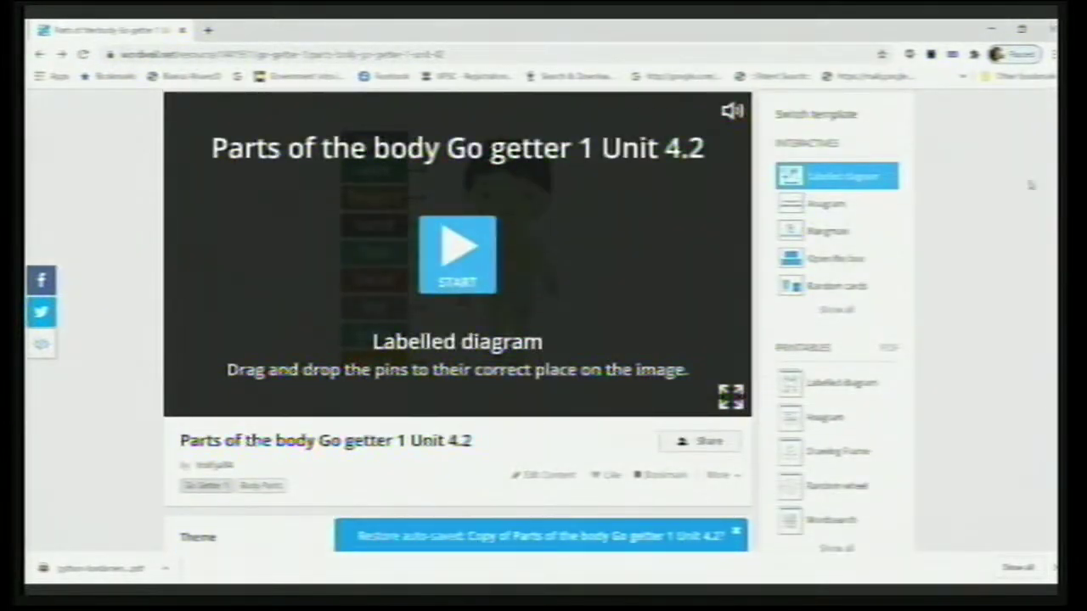
click(820, 388)
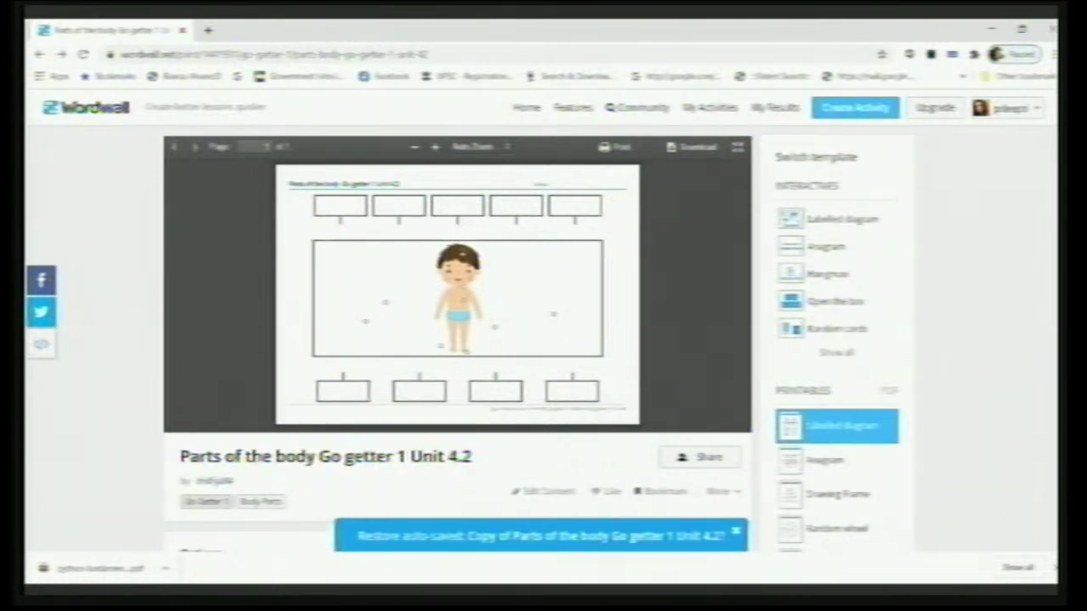
click(810, 460)
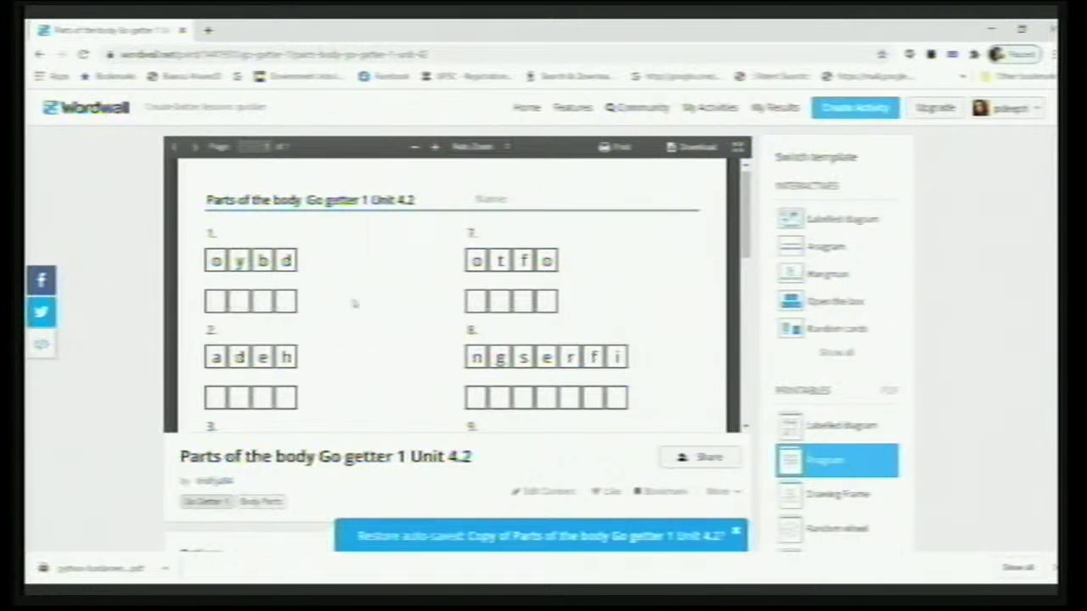
scroll(745, 221, down, 3)
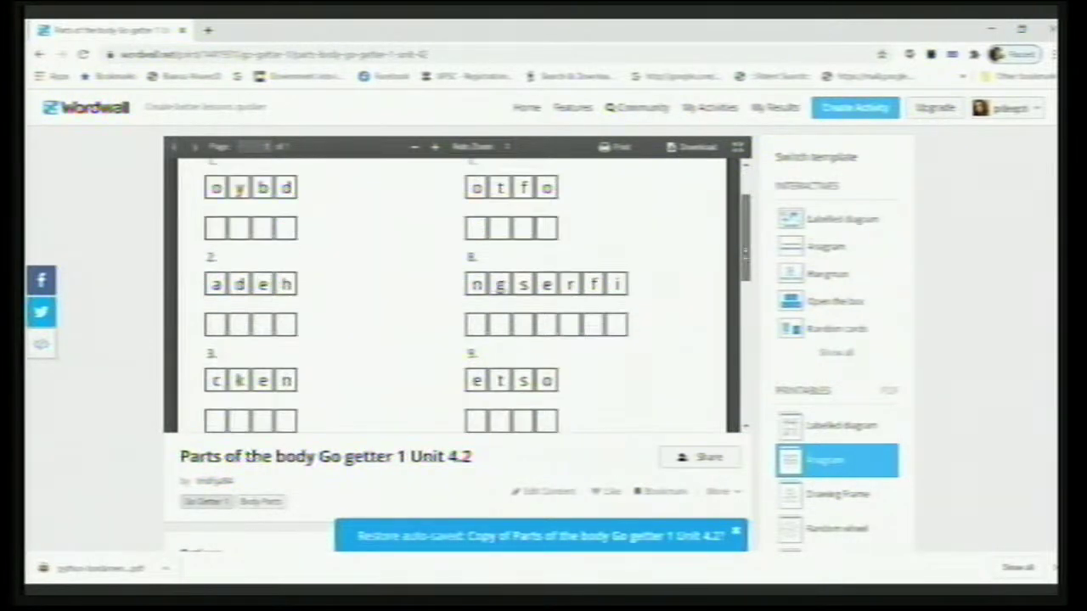
scroll(727, 397, down, 5)
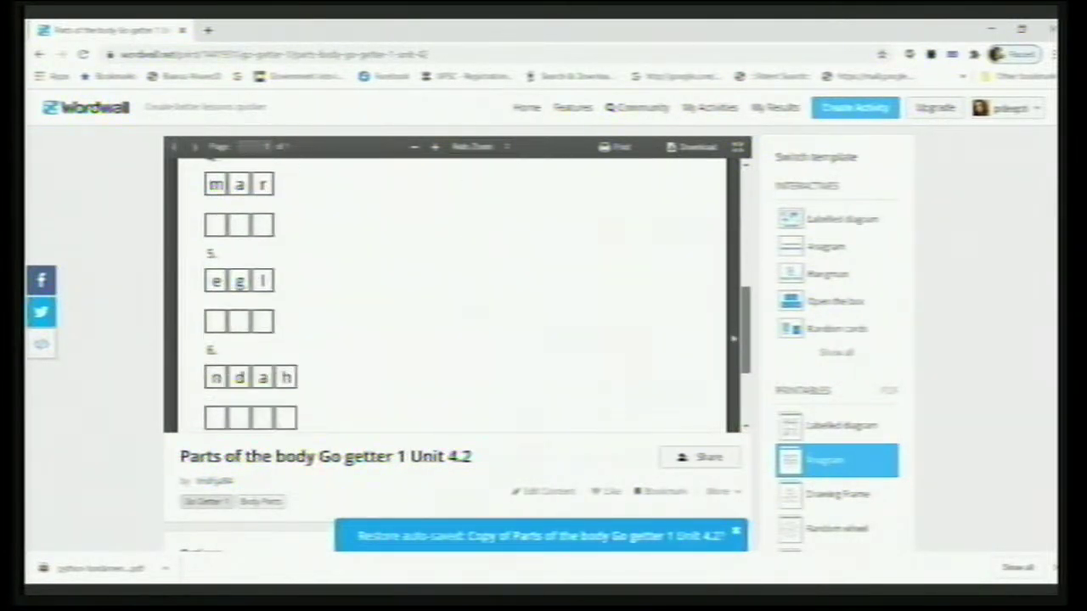
Switch the printable to Drawing frame and Random wheel, and look over the wheel worksheet down to its lower half
click(839, 497)
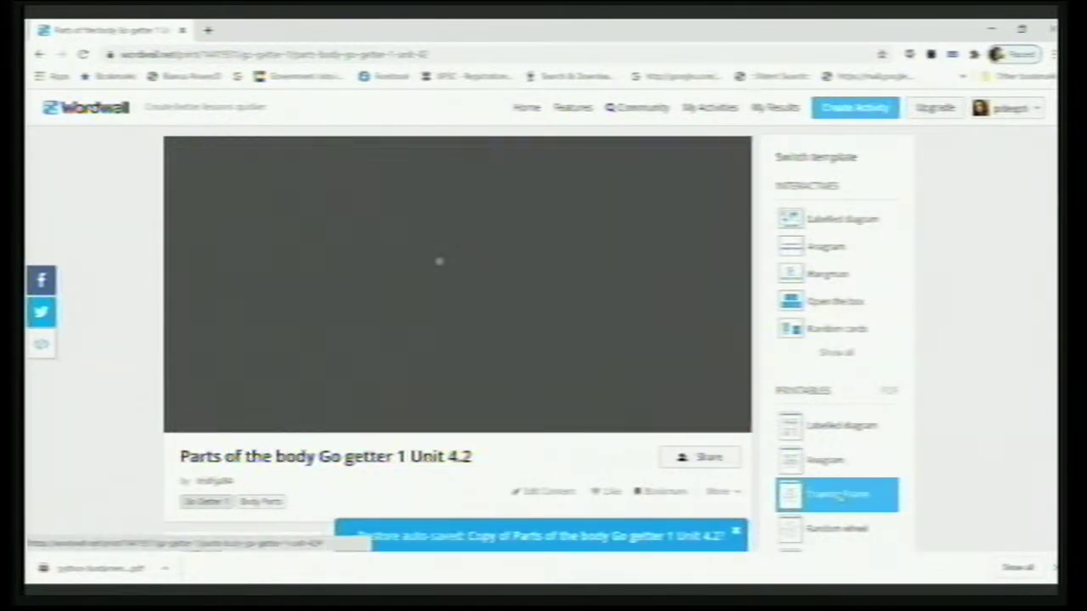
click(833, 530)
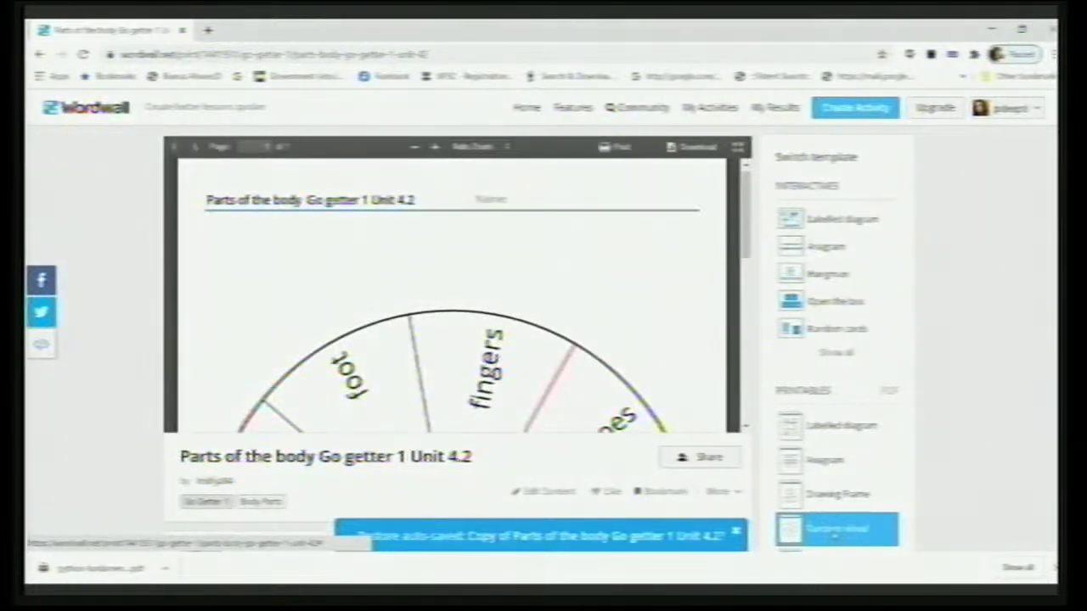
drag(744, 241, 602, 388)
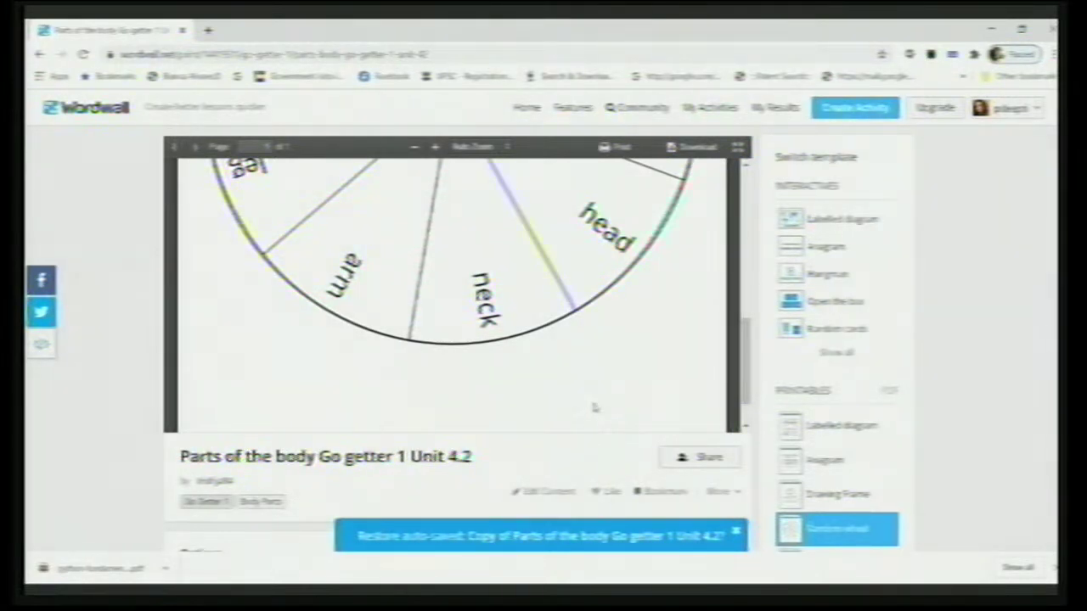
scroll(595, 407, down, 3)
scroll(594, 407, up, 2)
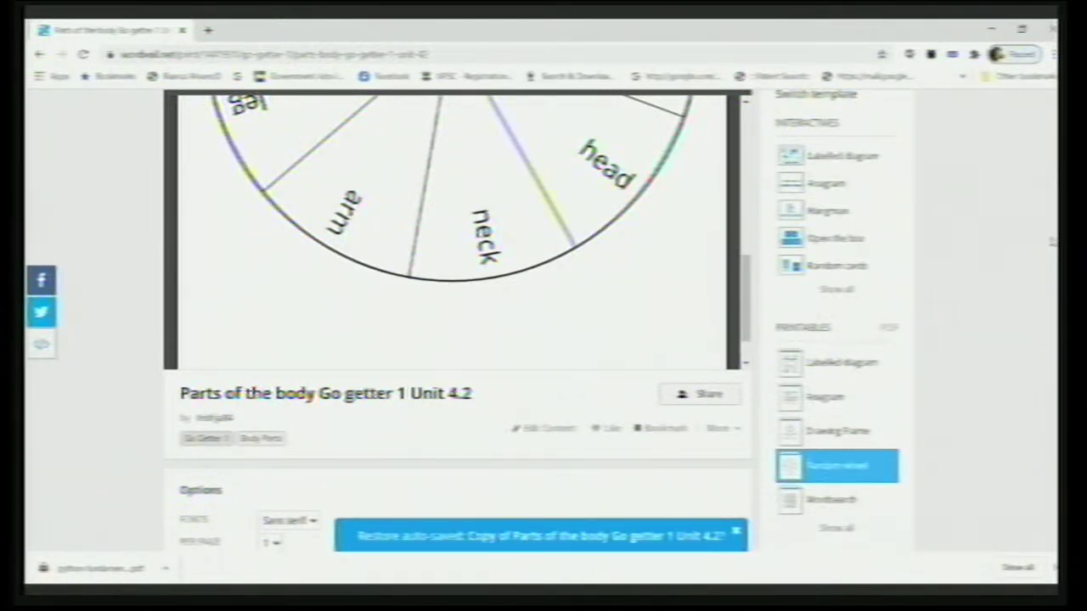
scroll(458, 323, up, 1)
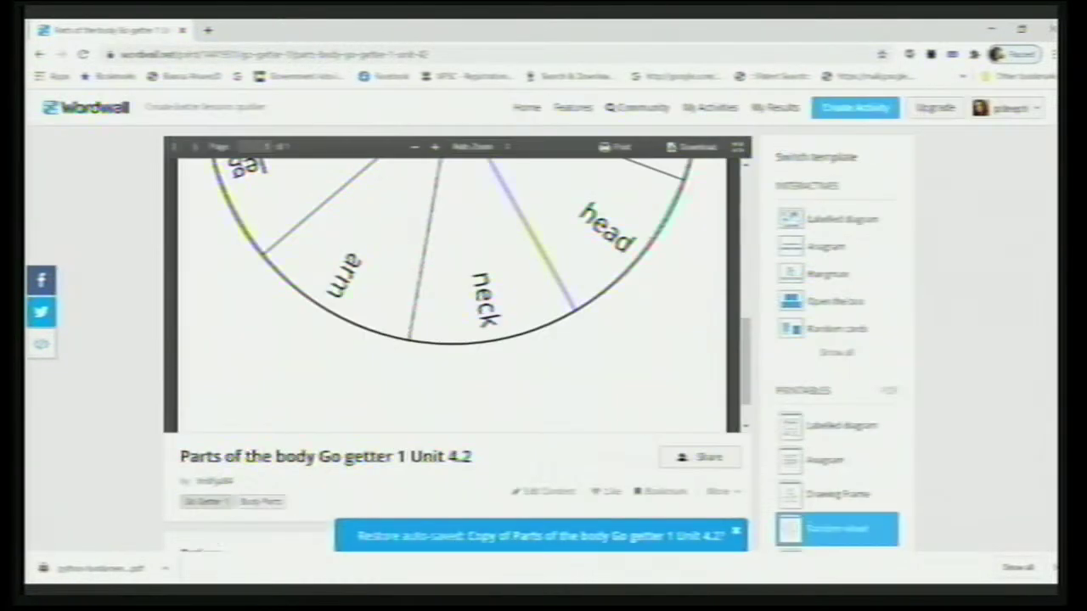
Search the home page's community examples for "Whack-a-mole" and open the "ea whack a mole" activity
click(531, 110)
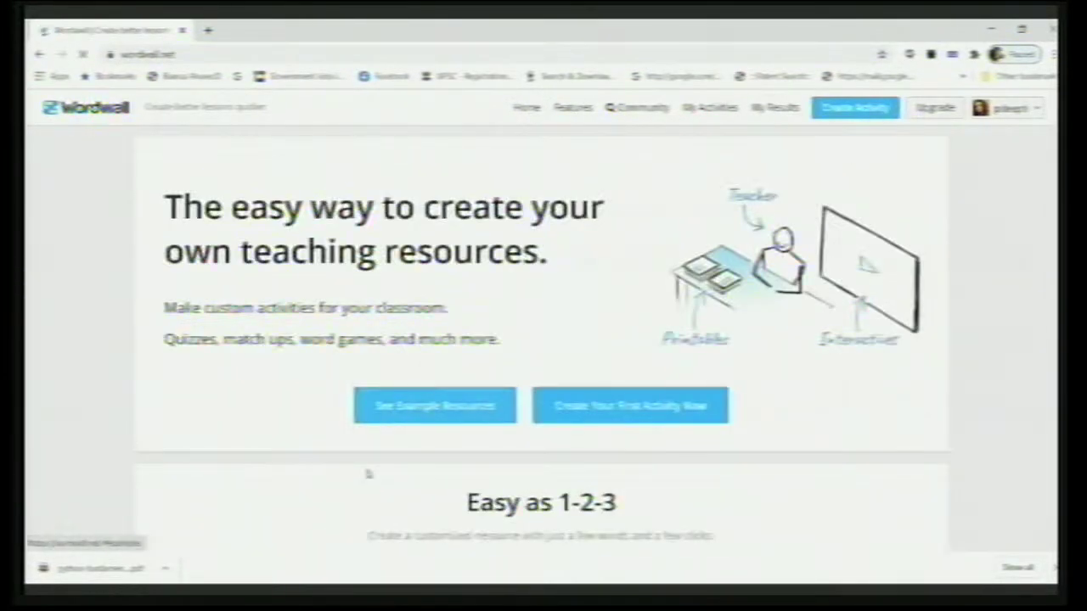
click(417, 411)
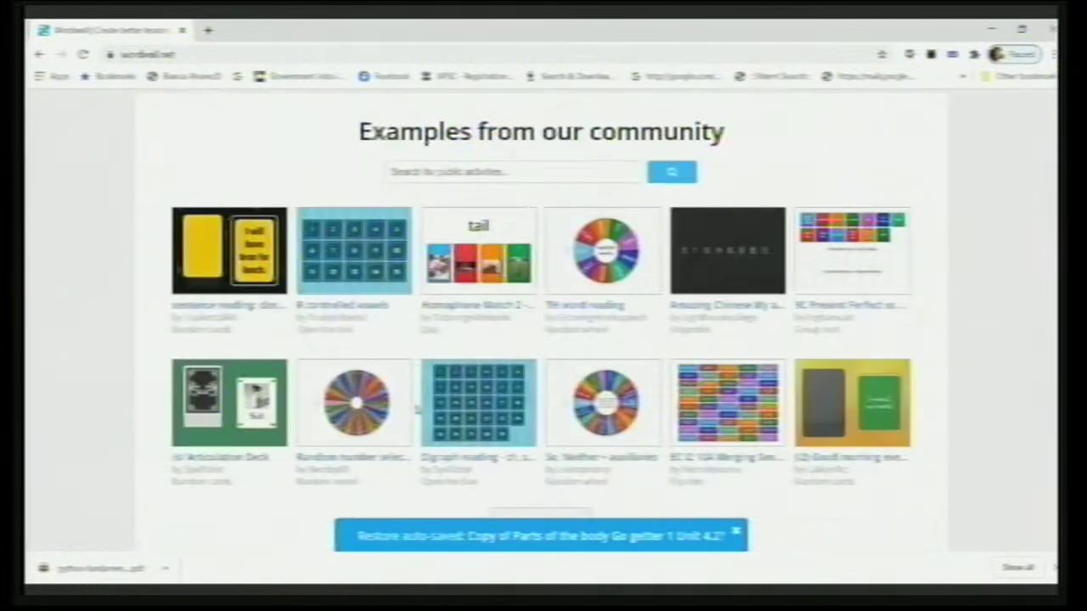
click(462, 170)
text(whack)
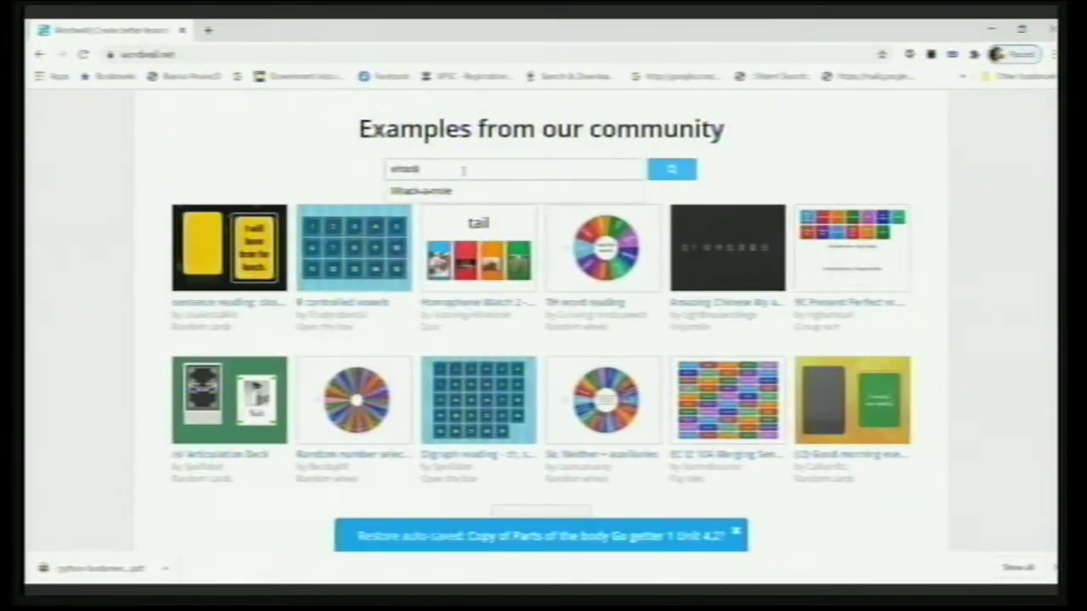
key(Down)
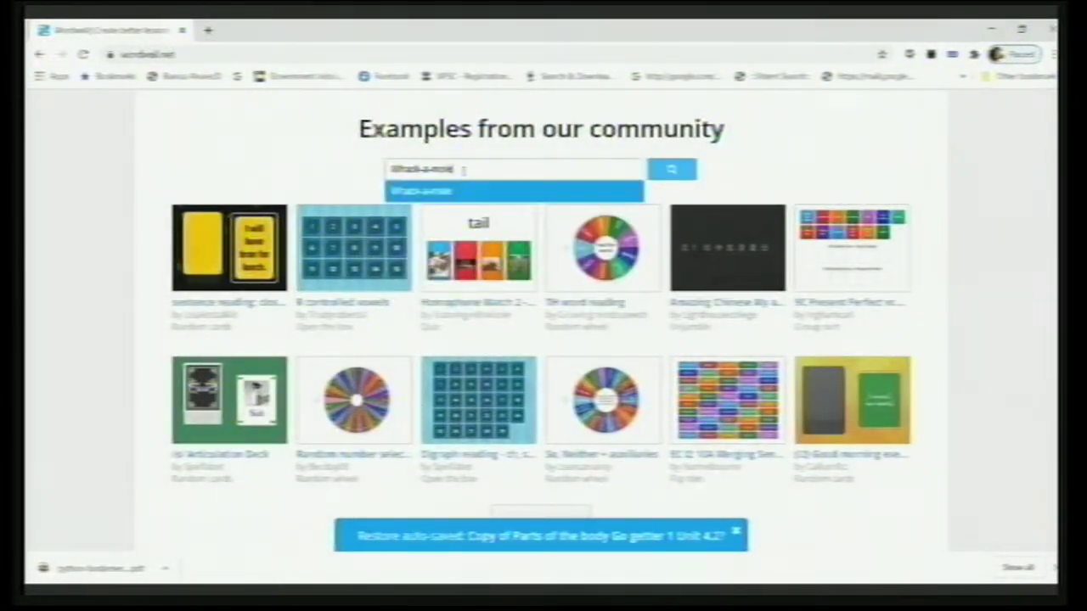
key(Return)
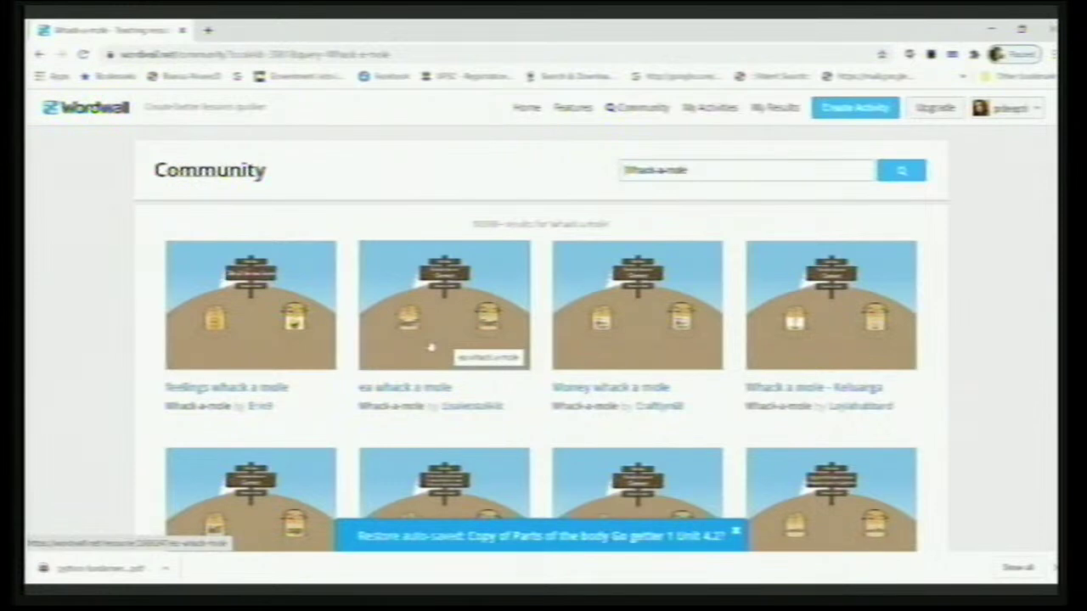
click(430, 347)
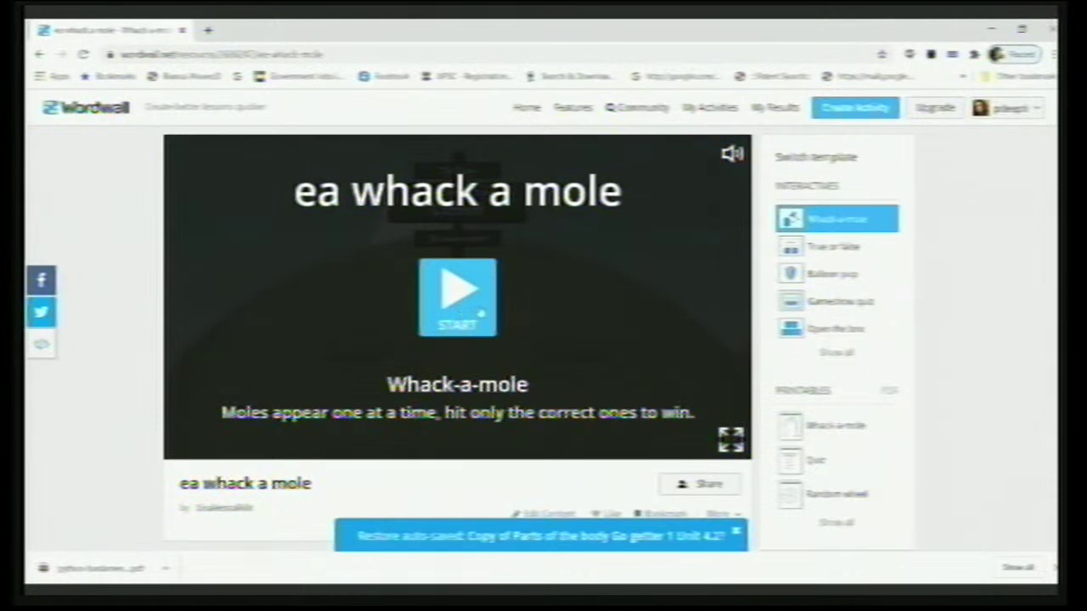
Start the "ea whack a mole" game and hit moles carrying correct words such as "eat" and "clean"
click(454, 297)
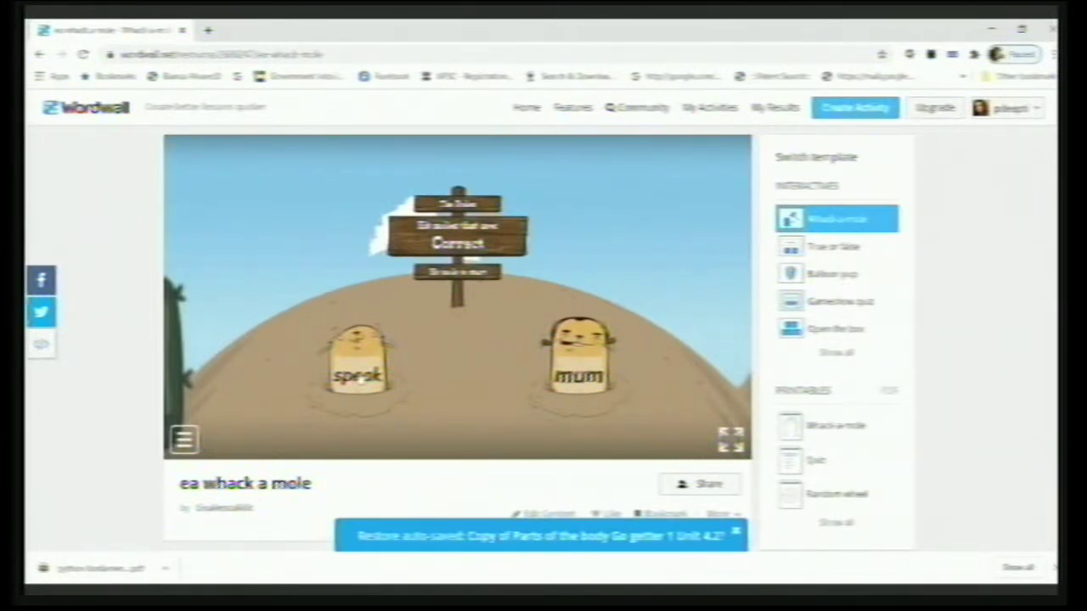
click(360, 379)
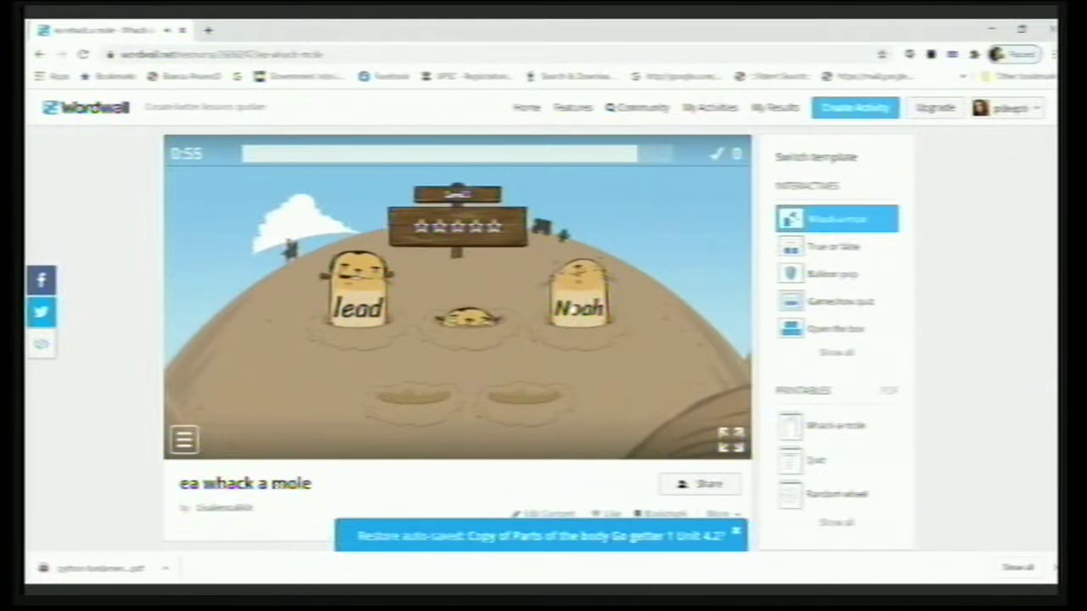
click(572, 307)
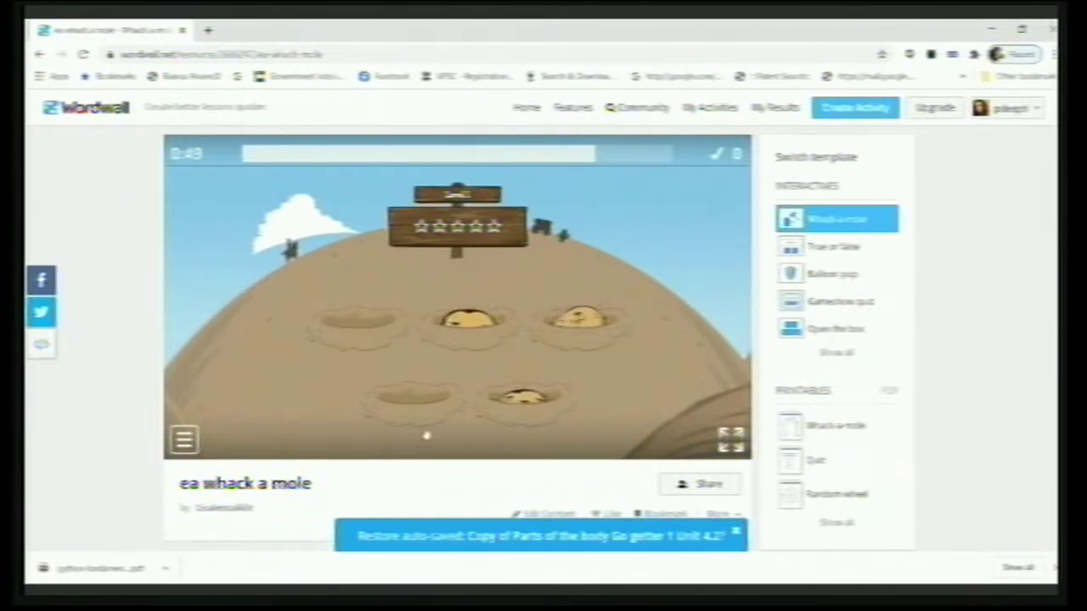
click(568, 307)
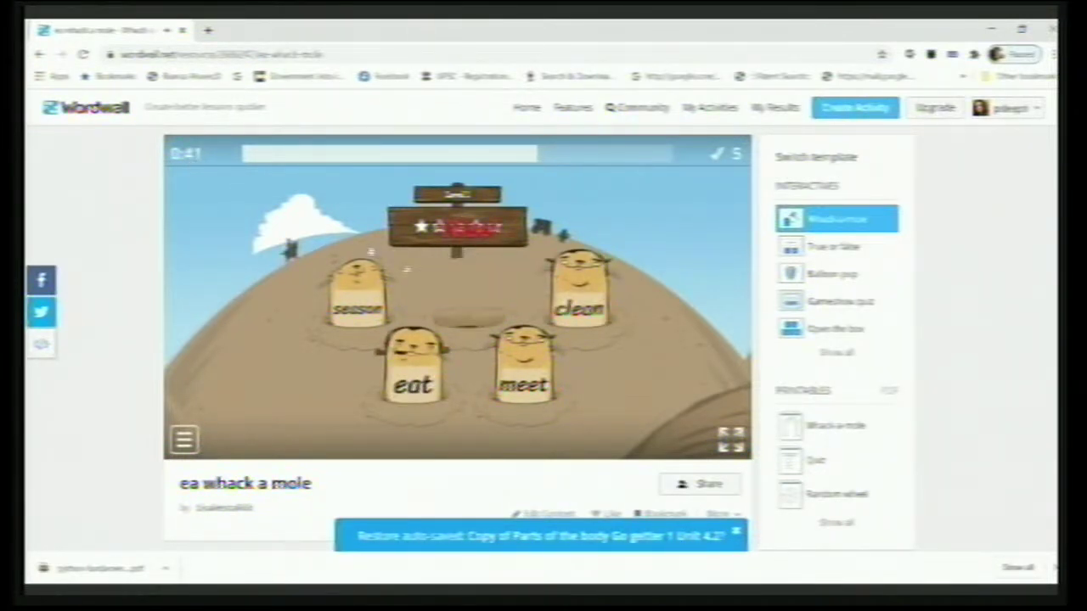
click(421, 373)
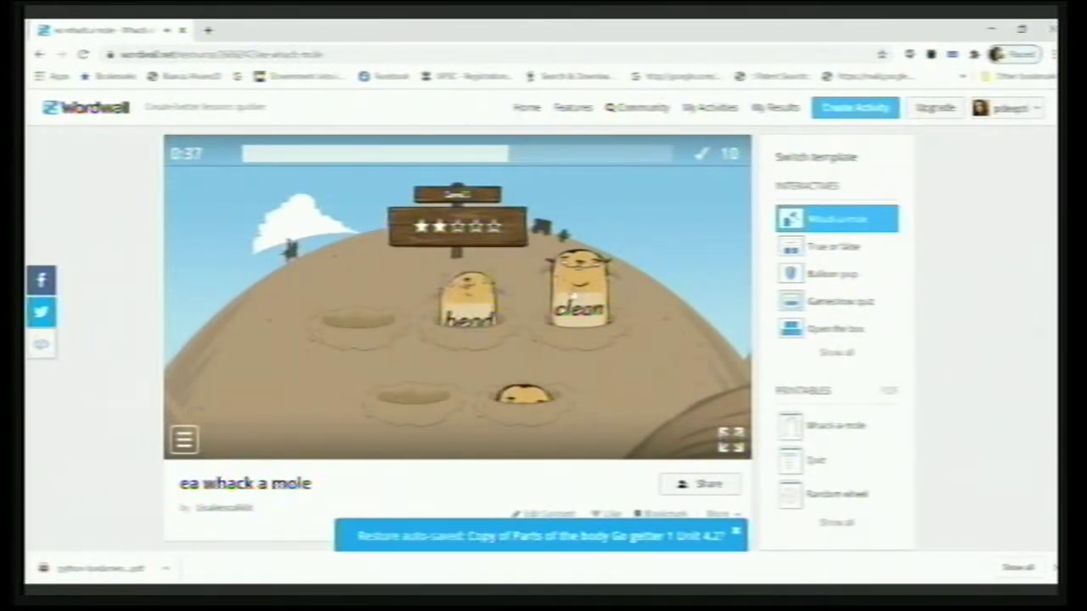
click(575, 292)
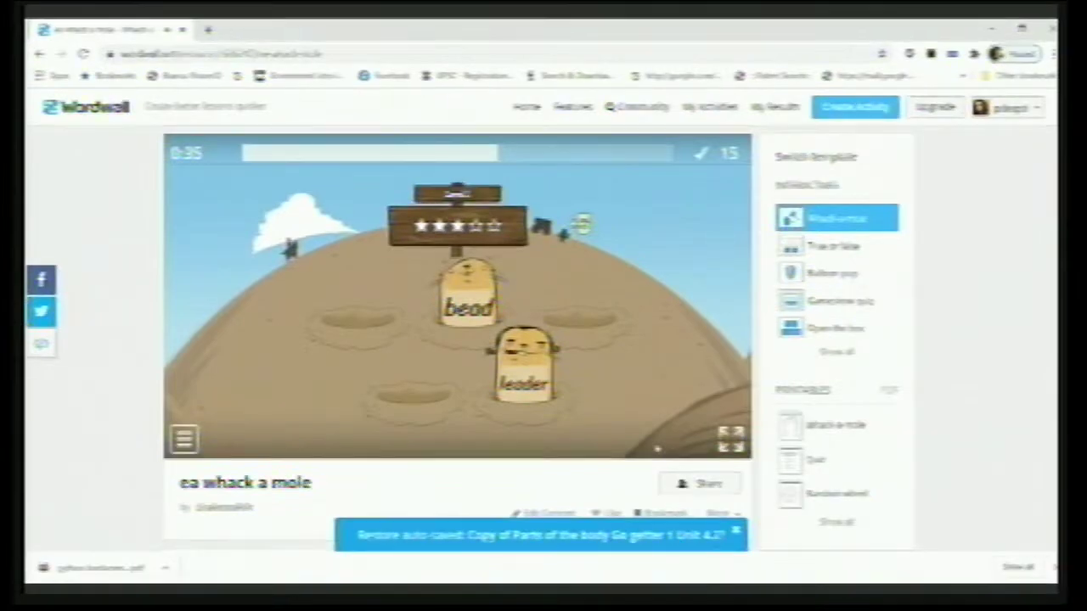